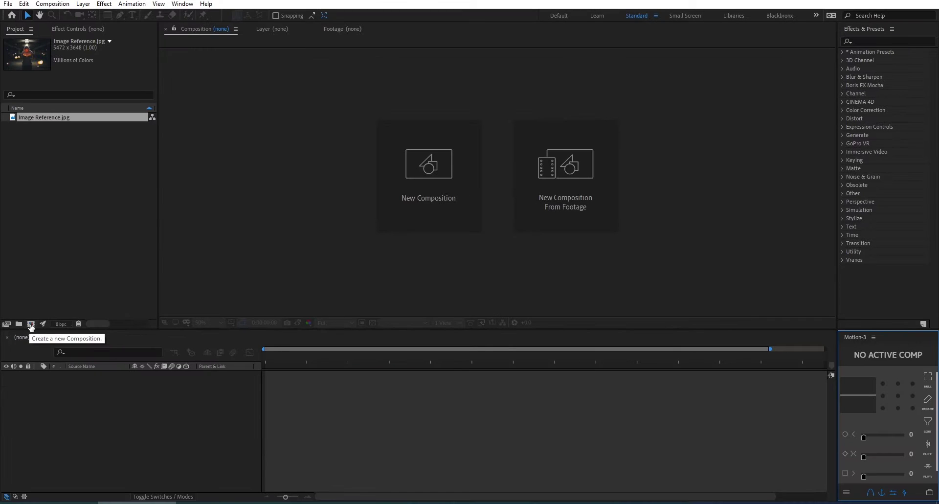
- Create a new composition named "Main Comp"
{"action": "left_click", "coordinate": [34, 327]}
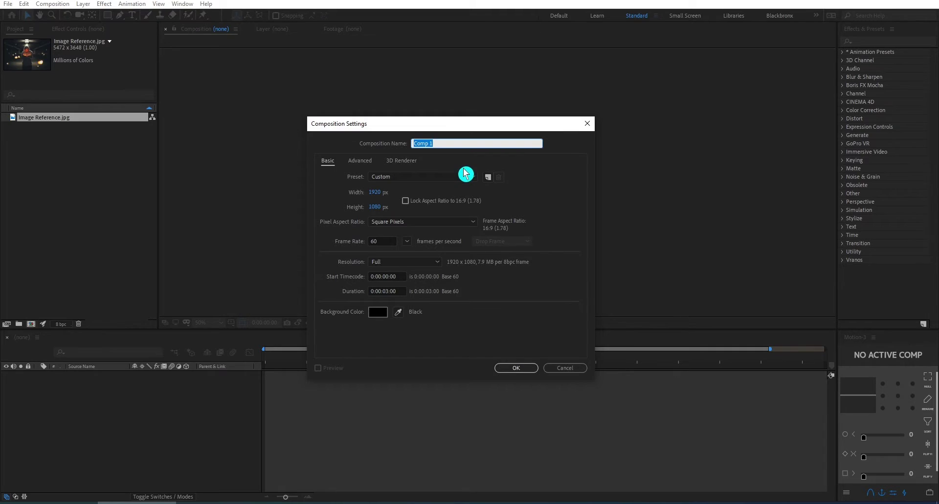
{"action": "left_click", "coordinate": [440, 143]}
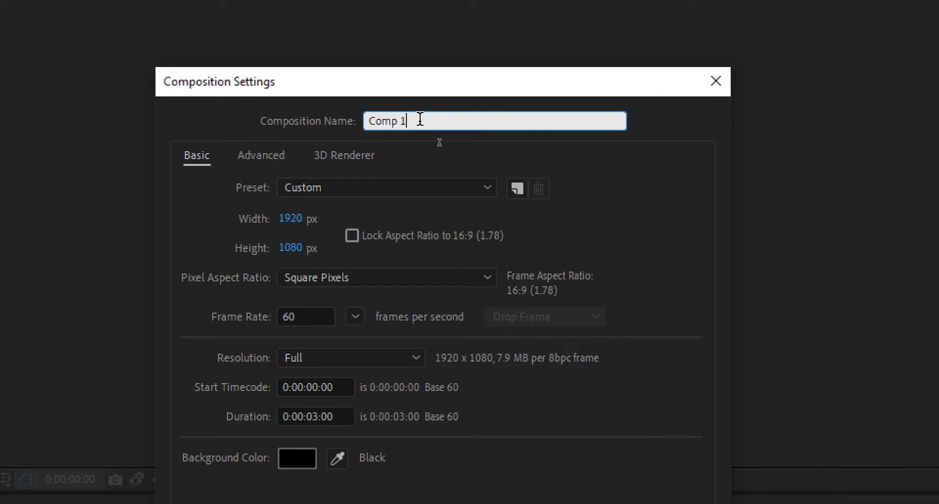
{"action": "double_click", "coordinate": [420, 119]}
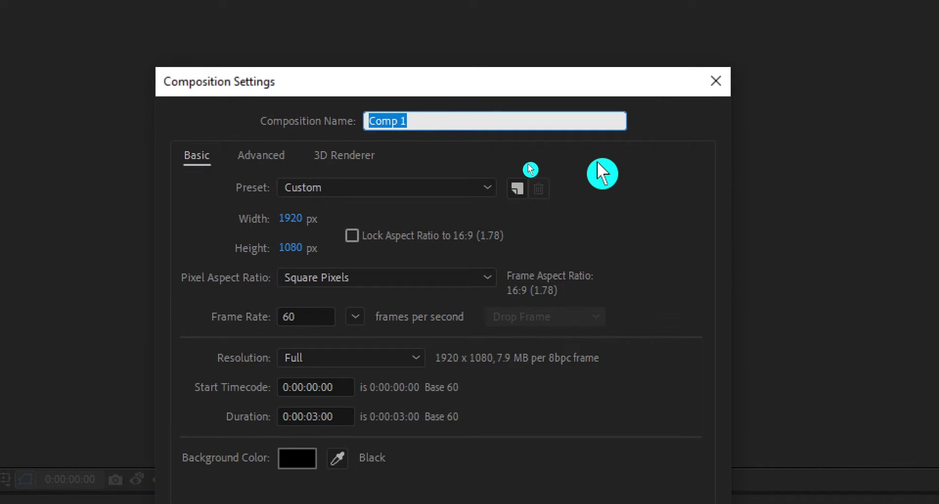
{"action": "type", "text": "Main Co"}
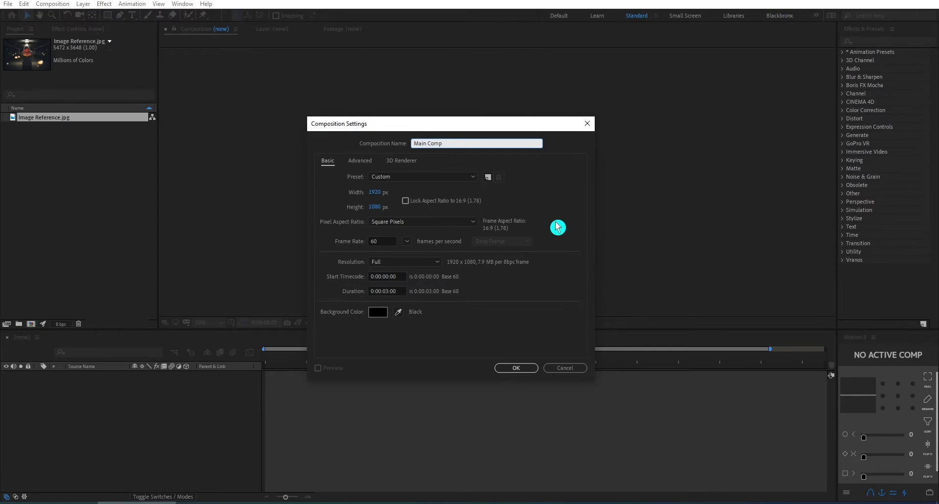
{"action": "left_click", "coordinate": [518, 368]}
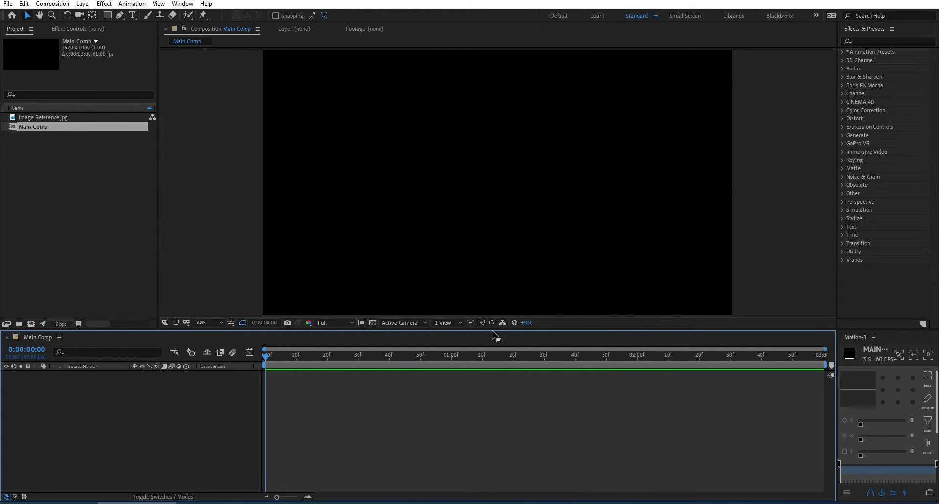
- Add Image Reference.jpg to Main Comp as a layer and scale it down to 36%
{"action": "left_click_drag", "start_coordinate": [494, 330], "coordinate": [499, 348]}
{"action": "left_click", "coordinate": [37, 119]}
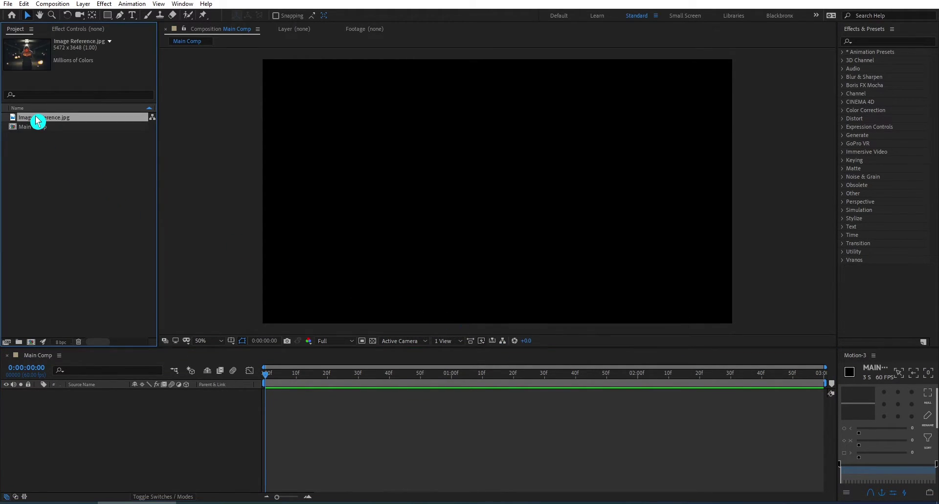
{"action": "left_click_drag", "start_coordinate": [41, 120], "coordinate": [74, 398]}
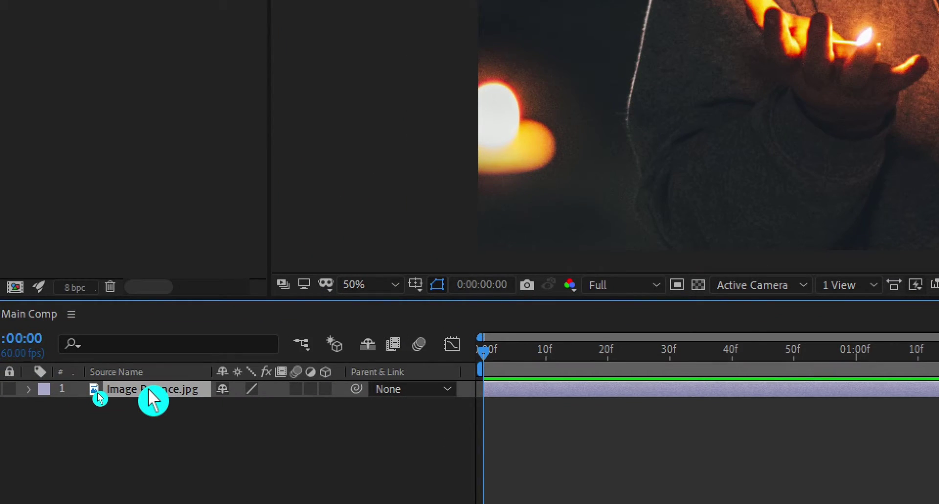
{"action": "key", "text": "s"}
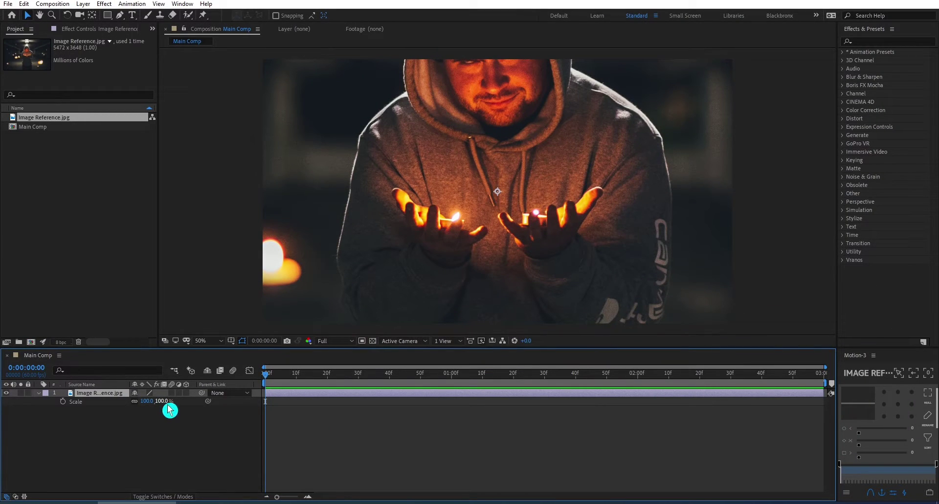
{"action": "left_click_drag", "start_coordinate": [155, 401], "coordinate": [129, 402]}
{"action": "left_click", "coordinate": [133, 408]}
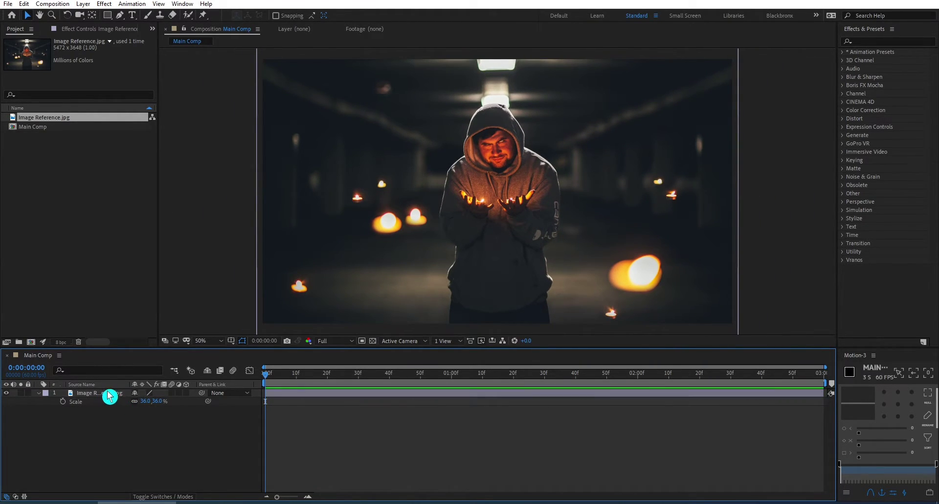
- Start a Pen tool mask on the image layer, tracing closely around the outline of the man's hood
{"action": "left_click", "coordinate": [99, 395]}
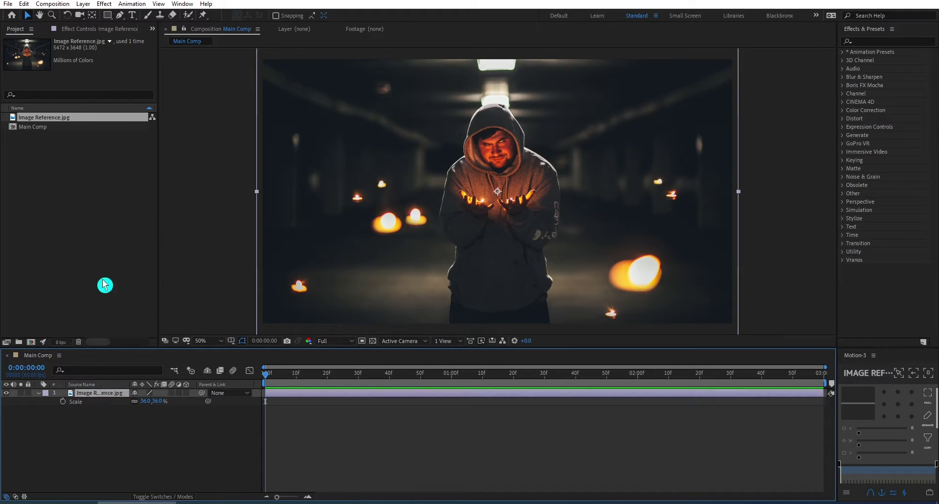
{"action": "left_click", "coordinate": [120, 15]}
{"action": "key", "text": "grave"}
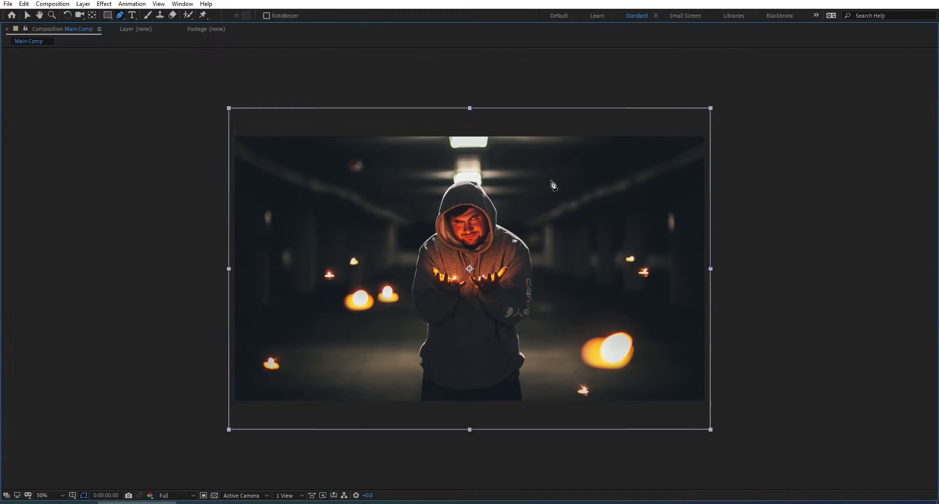
{"action": "scroll", "coordinate": [523, 258], "scroll_direction": "up", "scroll_amount": 4}
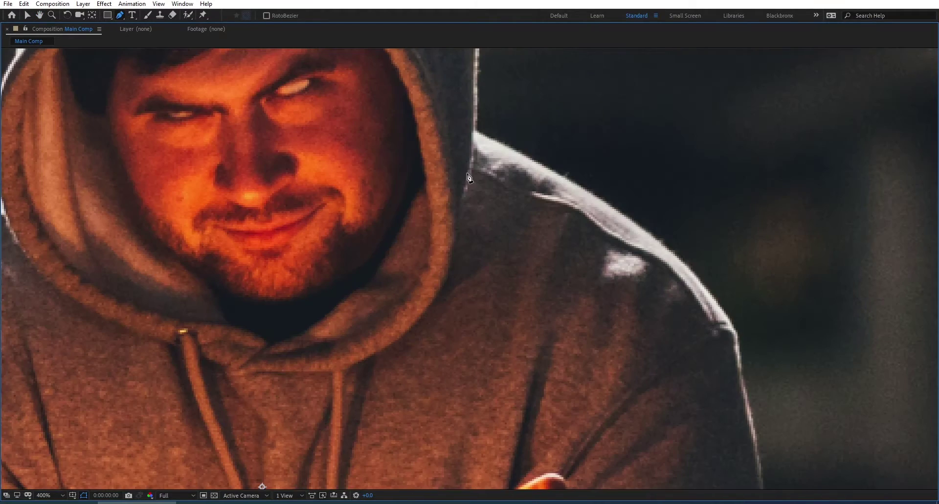
{"action": "left_click_drag", "start_coordinate": [468, 178], "coordinate": [565, 387]}
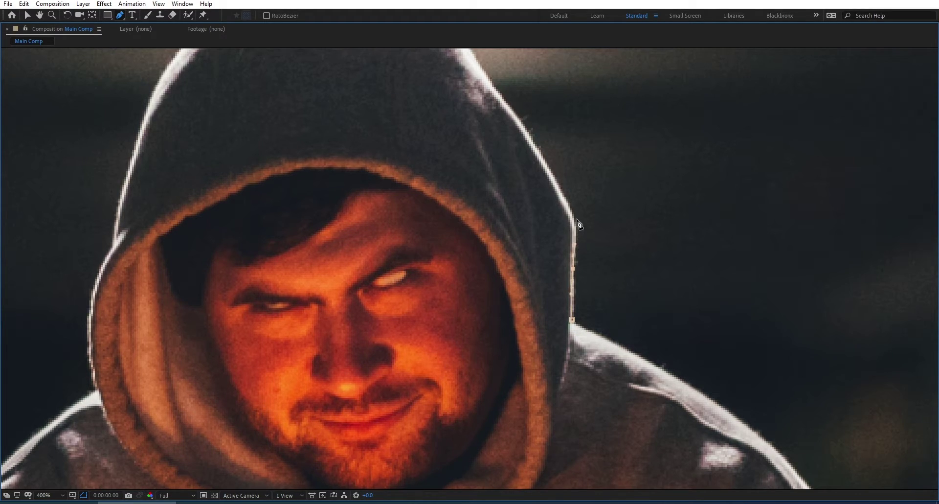
{"action": "left_click_drag", "start_coordinate": [533, 140], "coordinate": [516, 113]}
{"action": "left_click_drag", "start_coordinate": [516, 113], "coordinate": [677, 327]}
{"action": "left_click_drag", "start_coordinate": [623, 252], "coordinate": [605, 225]}
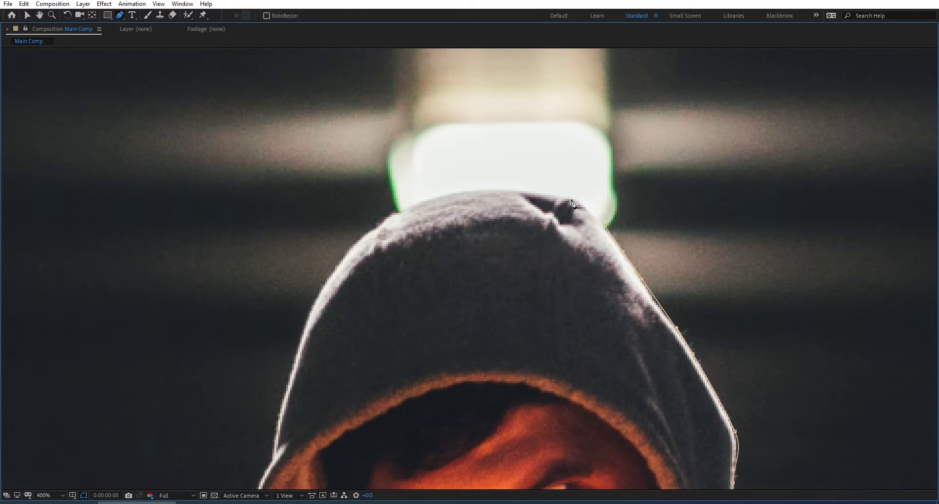
{"action": "left_click_drag", "start_coordinate": [348, 252], "coordinate": [313, 306]}
{"action": "mouse_move", "coordinate": [296, 381]}
{"action": "left_mouse_down"}
{"action": "mouse_move", "coordinate": [483, 157]}
{"action": "mouse_move", "coordinate": [474, 182]}
{"action": "left_mouse_up"}
- Continue the mask path from the hood along the shoulder, arm and hoodie on the image's left side, down to the trousers
{"action": "left_click_drag", "start_coordinate": [442, 379], "coordinate": [540, 158]}
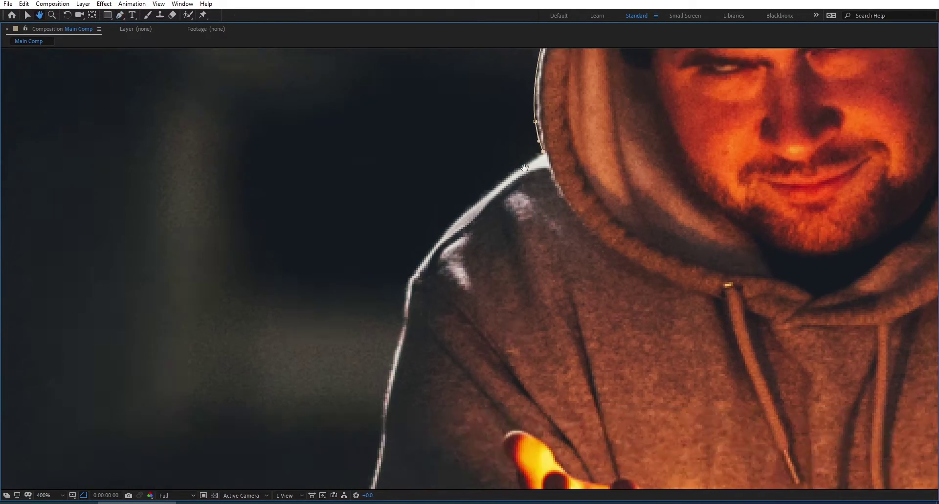
{"action": "left_click_drag", "start_coordinate": [496, 184], "coordinate": [470, 209]}
{"action": "left_click_drag", "start_coordinate": [429, 248], "coordinate": [421, 262]}
{"action": "left_click_drag", "start_coordinate": [413, 274], "coordinate": [411, 276]}
{"action": "left_click_drag", "start_coordinate": [406, 284], "coordinate": [405, 289]}
{"action": "left_click_drag", "start_coordinate": [422, 209], "coordinate": [416, 241]}
{"action": "left_click_drag", "start_coordinate": [415, 407], "coordinate": [461, 168]}
{"action": "left_click_drag", "start_coordinate": [454, 295], "coordinate": [461, 321]}
{"action": "mouse_move", "coordinate": [500, 373]}
{"action": "left_mouse_down"}
{"action": "mouse_move", "coordinate": [403, 222]}
{"action": "mouse_move", "coordinate": [410, 238]}
{"action": "left_mouse_up"}
{"action": "left_click_drag", "start_coordinate": [446, 261], "coordinate": [455, 267]}
{"action": "left_click_drag", "start_coordinate": [456, 280], "coordinate": [453, 295]}
{"action": "left_click_drag", "start_coordinate": [449, 324], "coordinate": [496, 180]}
{"action": "left_click_drag", "start_coordinate": [498, 215], "coordinate": [500, 231]}
{"action": "left_click_drag", "start_coordinate": [493, 257], "coordinate": [484, 276]}
{"action": "left_click_drag", "start_coordinate": [453, 310], "coordinate": [446, 326]}
{"action": "left_click_drag", "start_coordinate": [537, 430], "coordinate": [559, 267]}
{"action": "left_click_drag", "start_coordinate": [458, 218], "coordinate": [462, 234]}
{"action": "left_click_drag", "start_coordinate": [478, 252], "coordinate": [475, 258]}
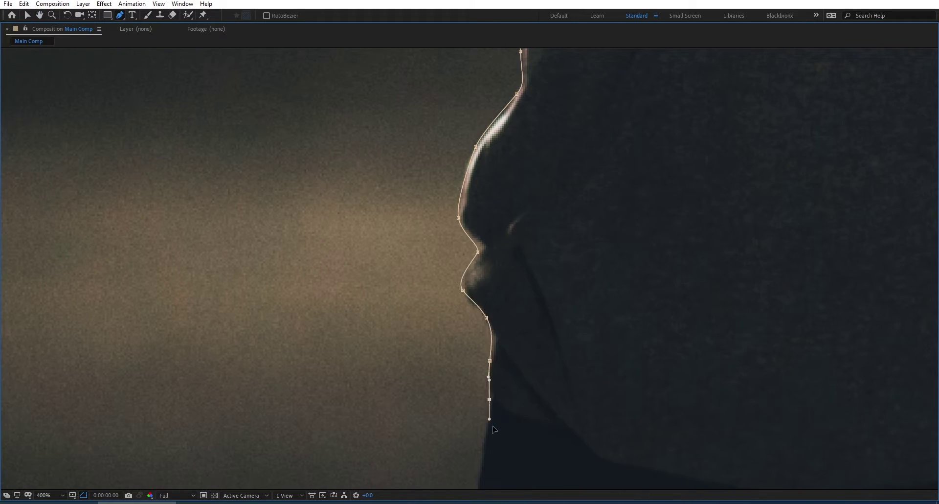
{"action": "left_click_drag", "start_coordinate": [498, 444], "coordinate": [539, 185]}
- Complete and close the mask around the man so that only his figure is cut out of the background
{"action": "key", "text": "grave"}
{"action": "scroll", "coordinate": [615, 325], "scroll_direction": "down", "scroll_amount": 2}
{"action": "key", "text": "grave"}
{"action": "left_click", "coordinate": [550, 340]}
{"action": "scroll", "coordinate": [573, 264], "scroll_direction": "up", "scroll_amount": 3}
{"action": "left_click_drag", "start_coordinate": [522, 293], "coordinate": [519, 251]}
{"action": "left_click_drag", "start_coordinate": [535, 299], "coordinate": [525, 259]}
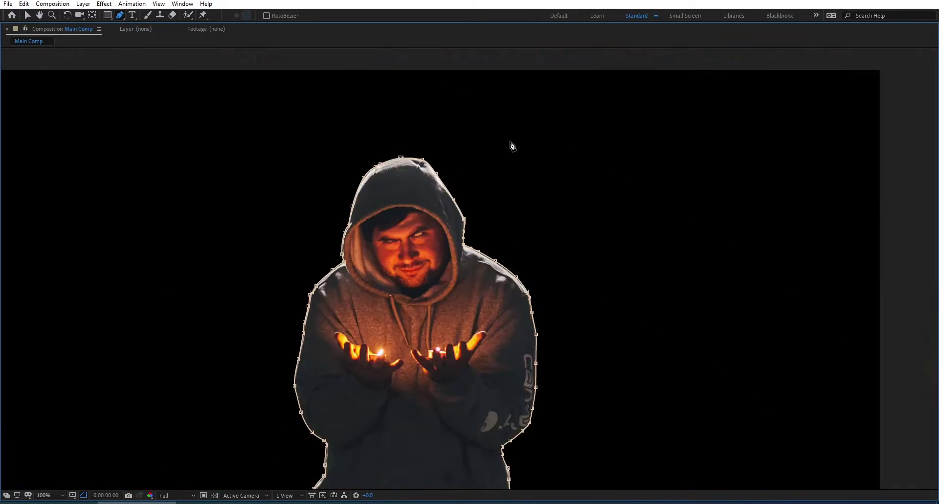
{"action": "left_click_drag", "start_coordinate": [435, 397], "coordinate": [474, 233]}
{"action": "key", "text": "grave"}
{"action": "key", "text": "v"}
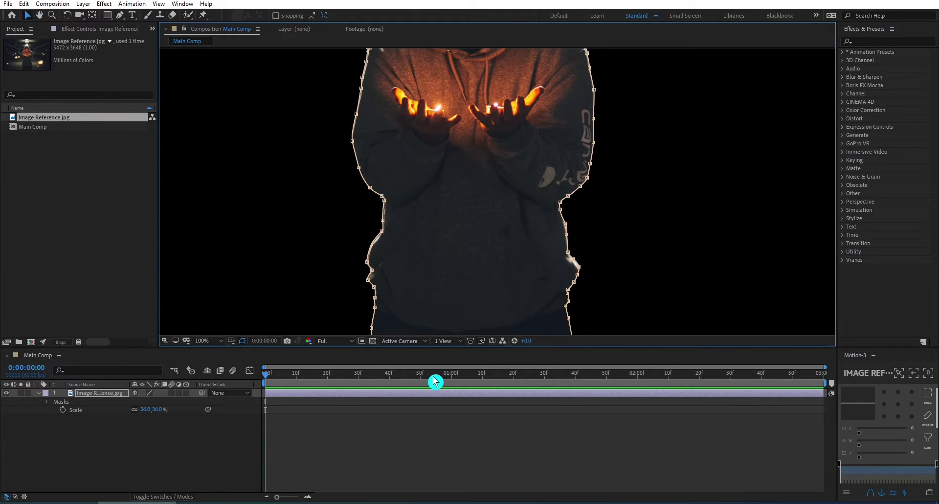
- Duplicate the masked image layer and hide the lower copy
{"action": "left_click", "coordinate": [111, 393]}
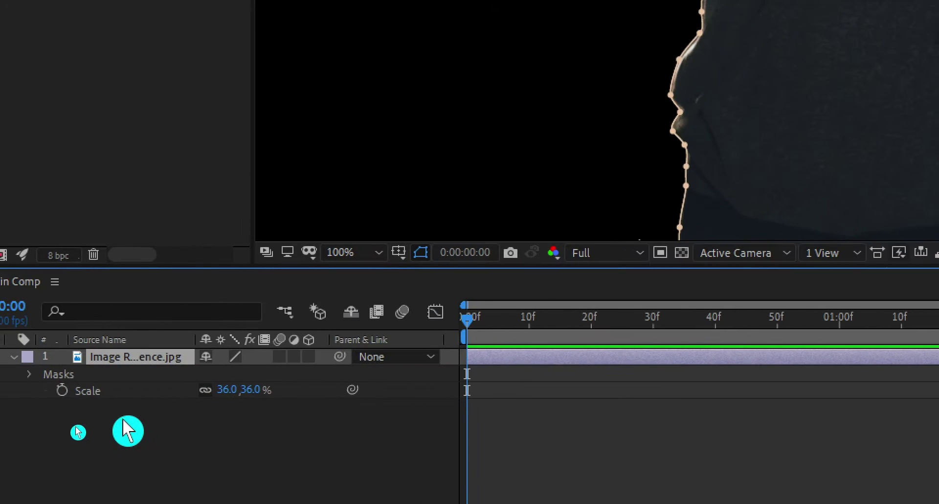
{"action": "key", "text": "ctrl+d"}
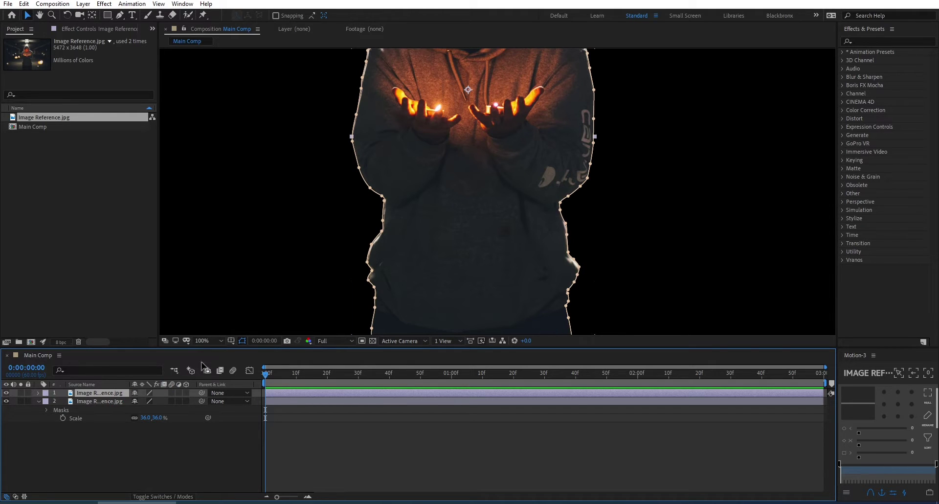
{"action": "left_click", "coordinate": [6, 402]}
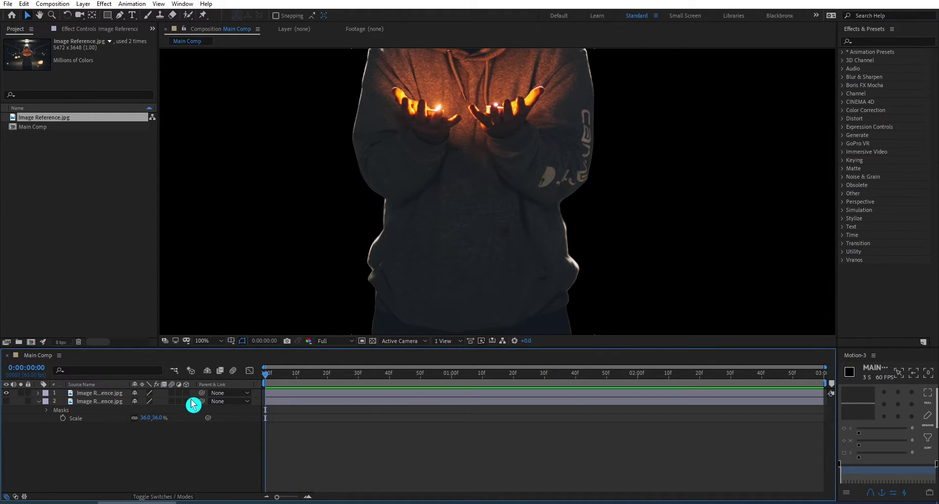
- Set the figure mask on the top image layer to Subtract, cutting the man out of the background
{"action": "key", "text": "comma"}
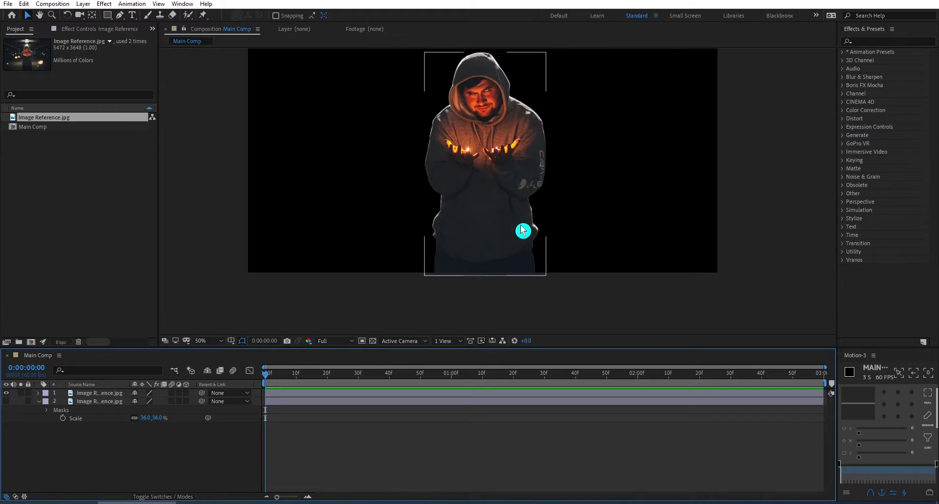
{"action": "left_click", "coordinate": [93, 394]}
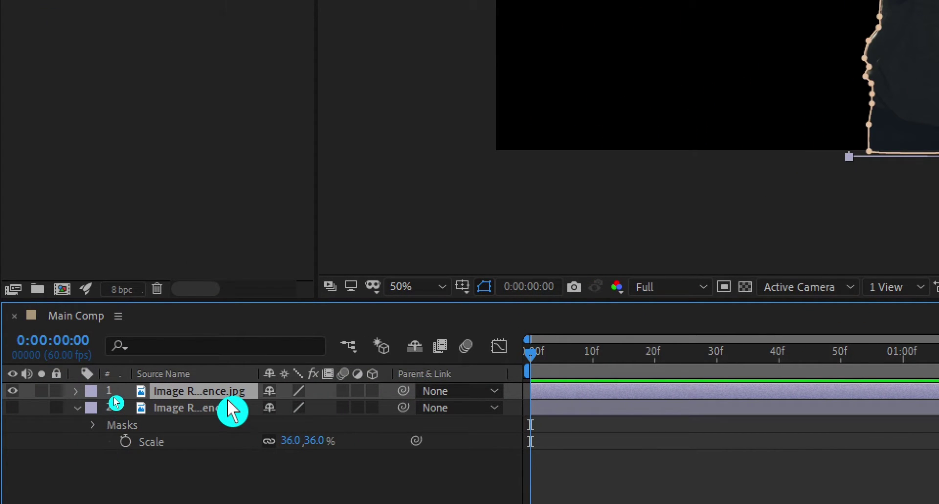
{"action": "key", "text": "m"}
{"action": "left_click", "coordinate": [299, 405]}
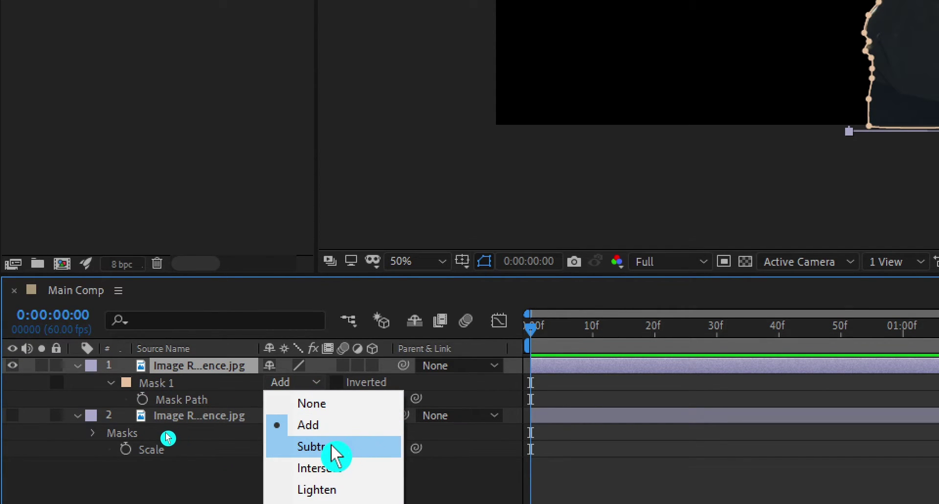
{"action": "left_click", "coordinate": [364, 454]}
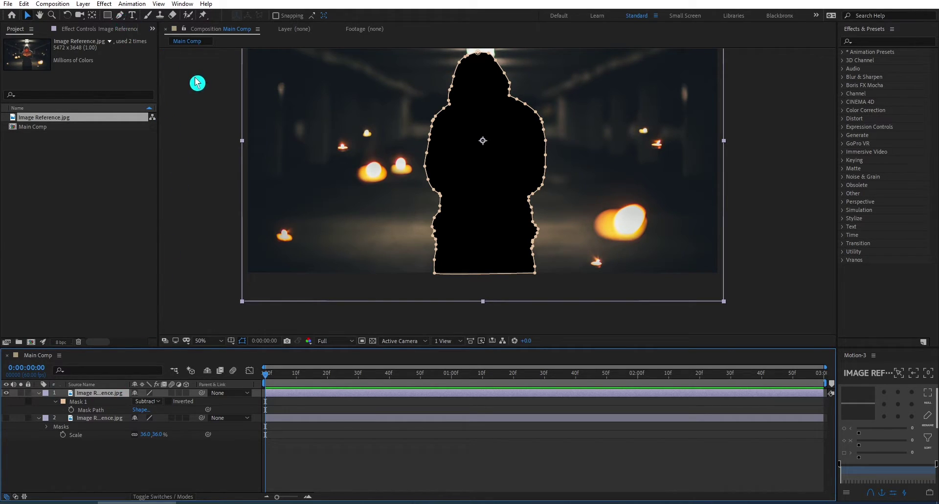
- Draw a Pen tool mask around the large candle glow right of the silhouette on the top layer and set it to Subtract
{"action": "left_click", "coordinate": [123, 16]}
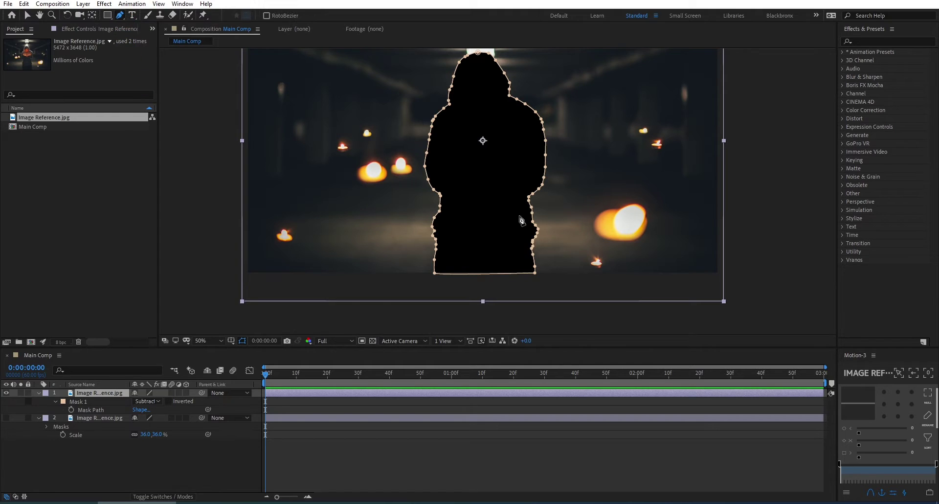
{"action": "key", "text": "period"}
{"action": "left_click_drag", "start_coordinate": [651, 263], "coordinate": [332, 218]}
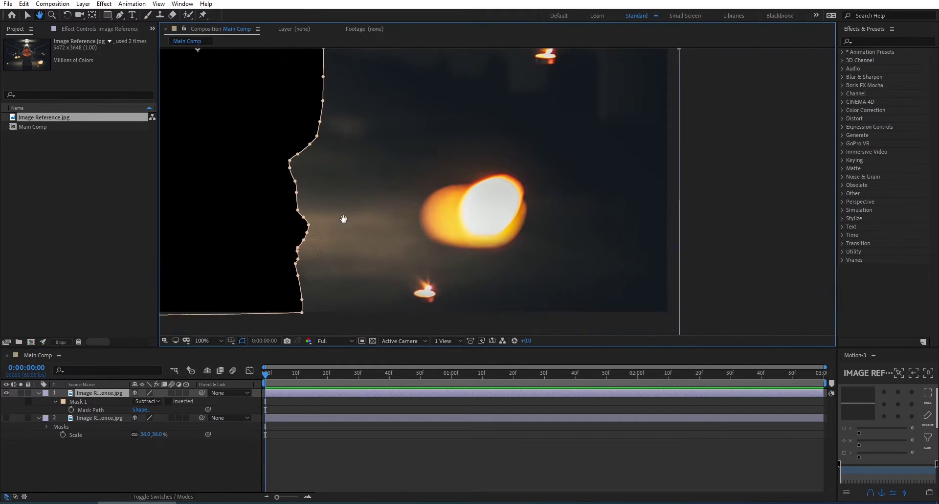
{"action": "key", "text": "grave"}
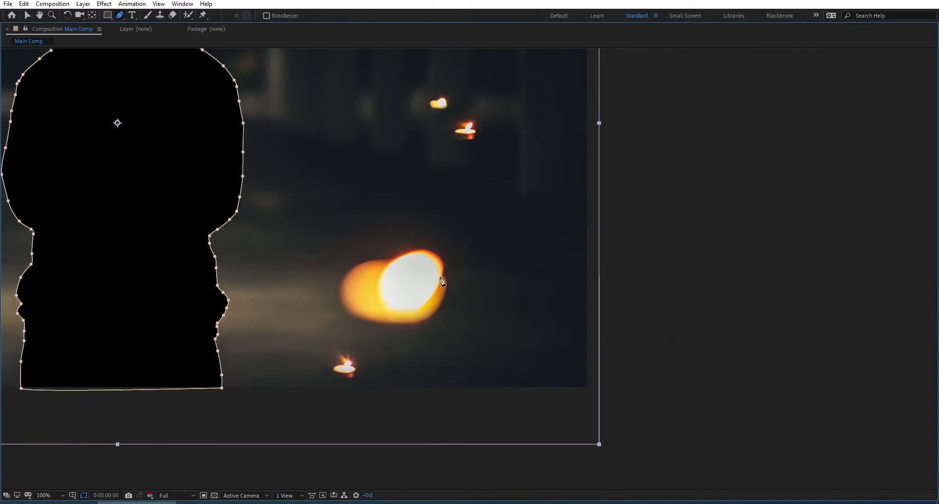
{"action": "scroll", "coordinate": [447, 262], "scroll_direction": "up", "scroll_amount": 1}
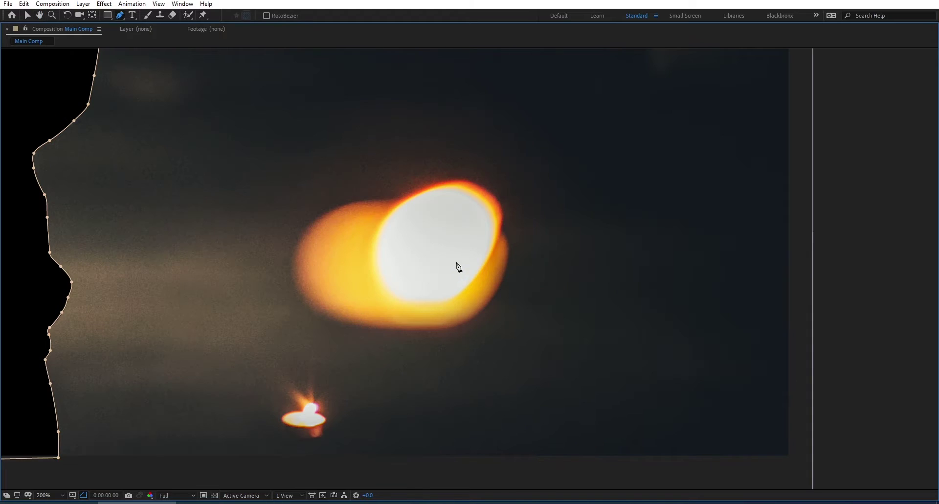
{"action": "left_click", "coordinate": [508, 227]}
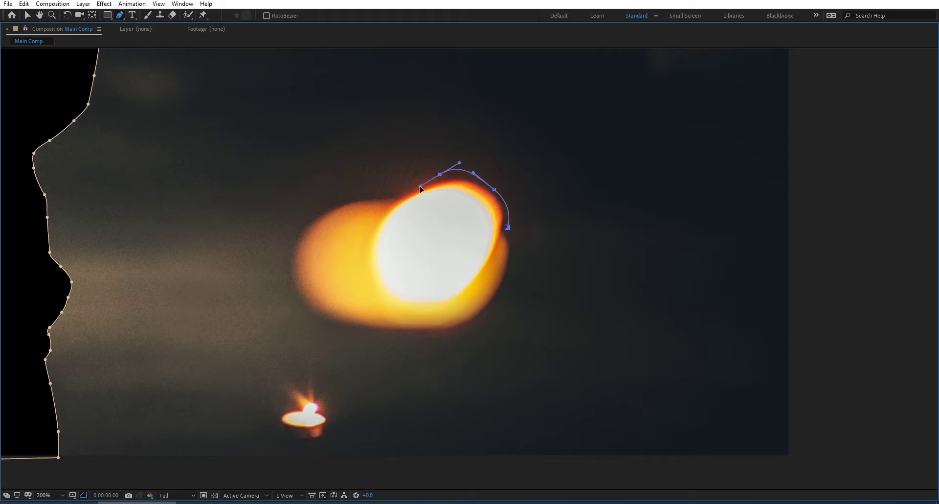
{"action": "left_click", "coordinate": [375, 336]}
{"action": "left_click", "coordinate": [470, 331]}
{"action": "left_click", "coordinate": [511, 280]}
{"action": "left_click", "coordinate": [507, 227]}
{"action": "key", "text": "comma"}
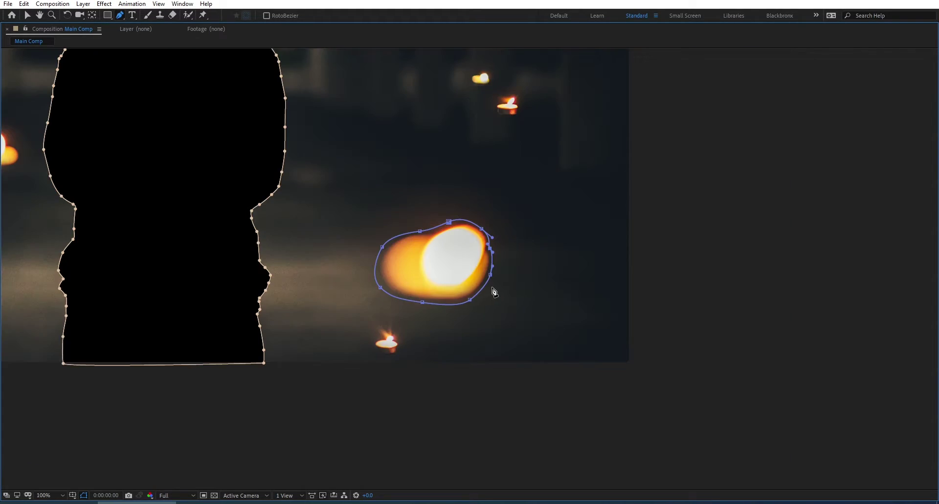
{"action": "key", "text": "grave"}
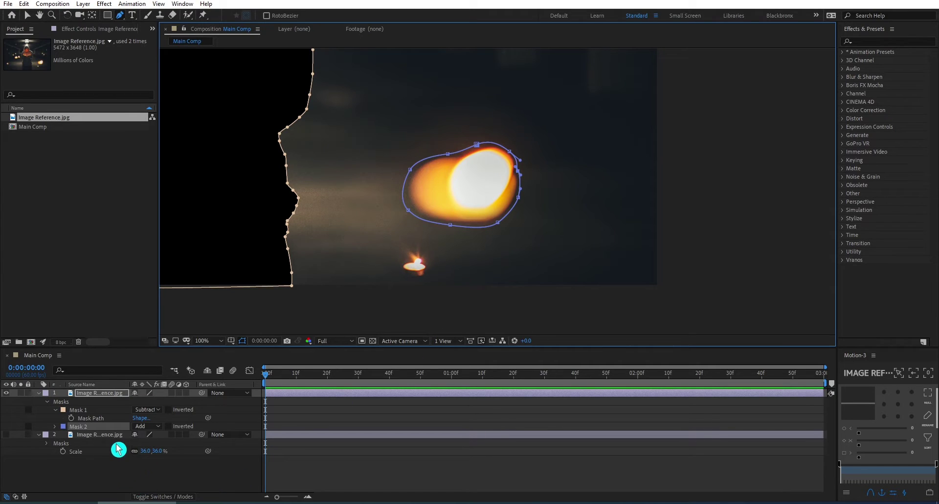
{"action": "left_click", "coordinate": [150, 426]}
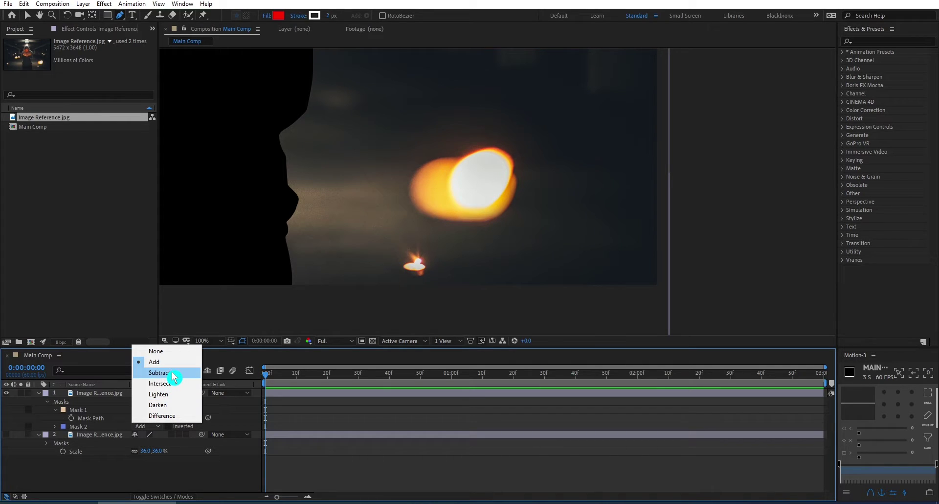
{"action": "left_click", "coordinate": [161, 372]}
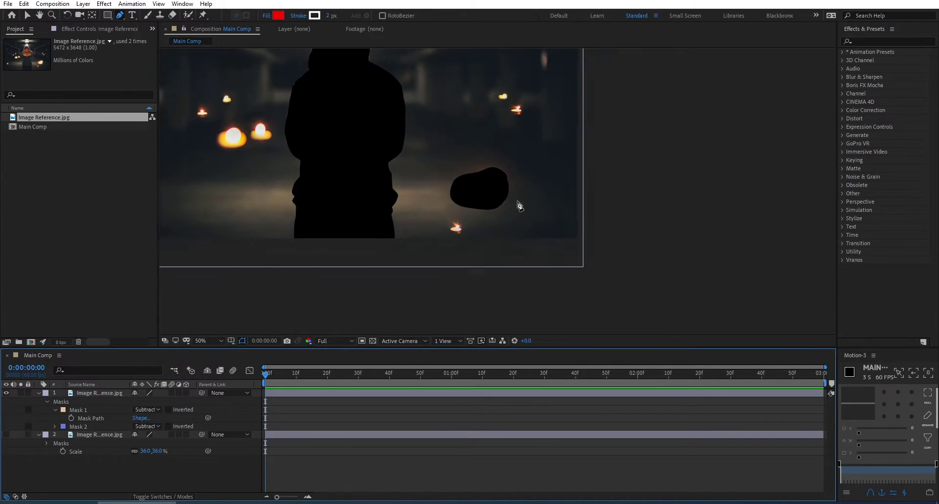
- Mask the larger orange candle glow left of the silhouette on the top layer and set that mask to Subtract
{"action": "scroll", "coordinate": [333, 195], "scroll_direction": "up", "scroll_amount": 1}
{"action": "left_click_drag", "start_coordinate": [415, 310], "coordinate": [382, 308]}
{"action": "left_click_drag", "start_coordinate": [339, 270], "coordinate": [339, 240]}
{"action": "left_click_drag", "start_coordinate": [438, 206], "coordinate": [455, 215]}
{"action": "left_click", "coordinate": [147, 434]}
{"action": "left_click", "coordinate": [161, 381]}
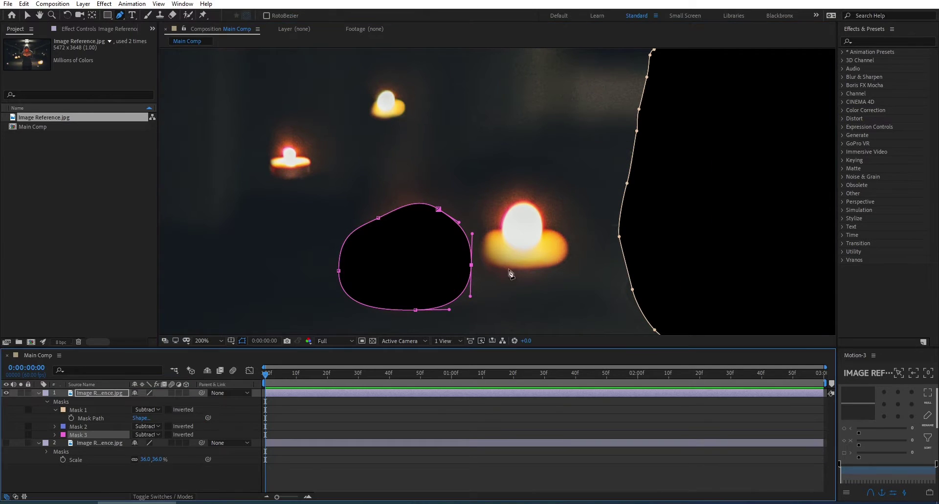
- Draw a Pen tool mask around the white-and-yellow candle beside the silhouette's left arm on the top layer and set it to Subtract
{"action": "left_click_drag", "start_coordinate": [524, 188], "coordinate": [538, 190]}
{"action": "left_click", "coordinate": [147, 442]}
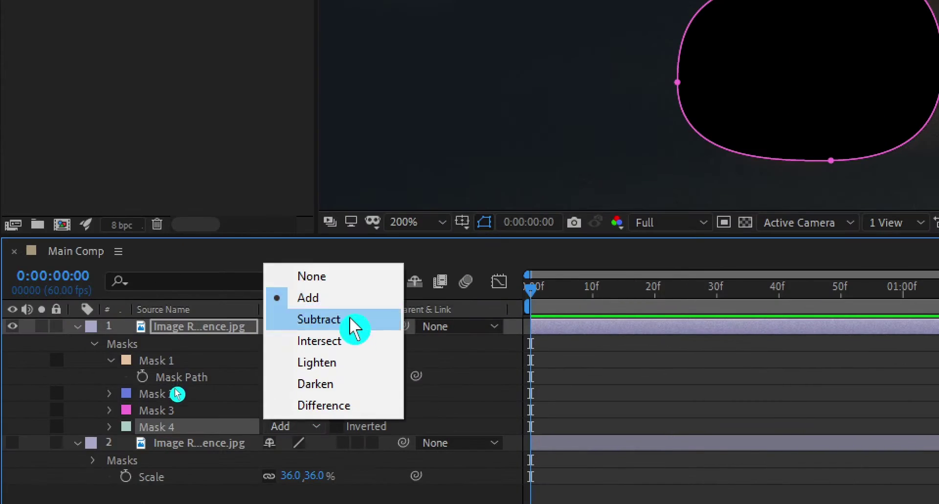
{"action": "left_click", "coordinate": [350, 319]}
- Mask the two small candles in the upper left of the photo on the top layer and set both masks to Subtract
{"action": "mouse_move", "coordinate": [315, 158]}
{"action": "left_mouse_down"}
{"action": "mouse_move", "coordinate": [316, 172]}
{"action": "mouse_move", "coordinate": [279, 184]}
{"action": "left_mouse_up"}
{"action": "left_click", "coordinate": [147, 451]}
{"action": "left_click", "coordinate": [166, 397]}
{"action": "left_click_drag", "start_coordinate": [384, 81], "coordinate": [374, 80]}
{"action": "left_click", "coordinate": [147, 459]}
{"action": "left_click", "coordinate": [161, 405]}
- Mask the lower-left candle and the small candle below the large right glow, setting both masks to Subtract
{"action": "scroll", "coordinate": [482, 228], "scroll_direction": "down", "scroll_amount": 2}
{"action": "left_click", "coordinate": [147, 468]}
{"action": "left_click", "coordinate": [162, 414]}
{"action": "scroll", "coordinate": [790, 222], "scroll_direction": "up", "scroll_amount": 2}
{"action": "left_click_drag", "start_coordinate": [511, 210], "coordinate": [494, 212]}
{"action": "left_click", "coordinate": [149, 476]}
{"action": "left_click", "coordinate": [162, 422]}
- Mask the two small candles in the upper right of the photo, set both masks to Subtract and fit the composition in view
{"action": "left_click_drag", "start_coordinate": [520, 246], "coordinate": [497, 245]}
{"action": "left_click", "coordinate": [477, 240]}
{"action": "left_click", "coordinate": [505, 195]}
{"action": "left_click", "coordinate": [147, 485]}
{"action": "left_click", "coordinate": [163, 425]}
{"action": "left_click", "coordinate": [451, 149]}
{"action": "left_click", "coordinate": [146, 467]}
{"action": "left_click", "coordinate": [165, 415]}
{"action": "key", "text": "shift+slash"}
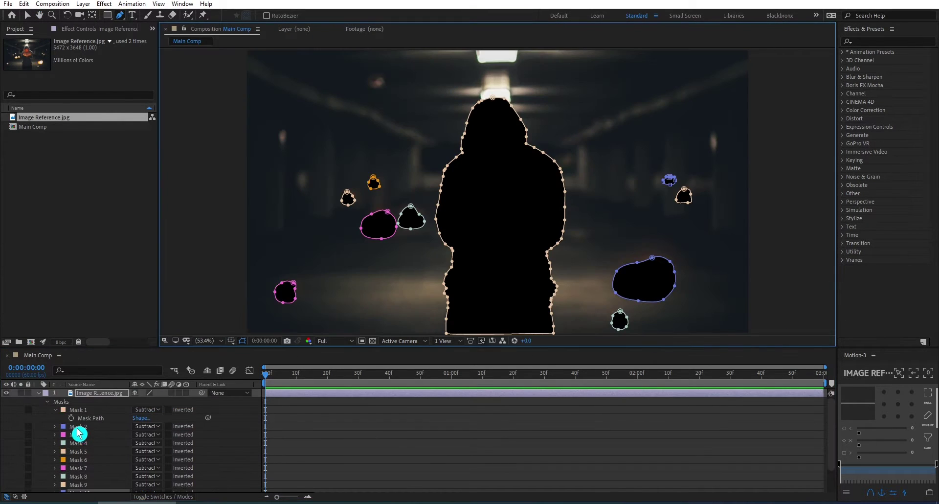
- Collapse the top image layer's mask properties and duplicate the layer
{"action": "left_click", "coordinate": [44, 395]}
{"action": "left_click", "coordinate": [39, 393]}
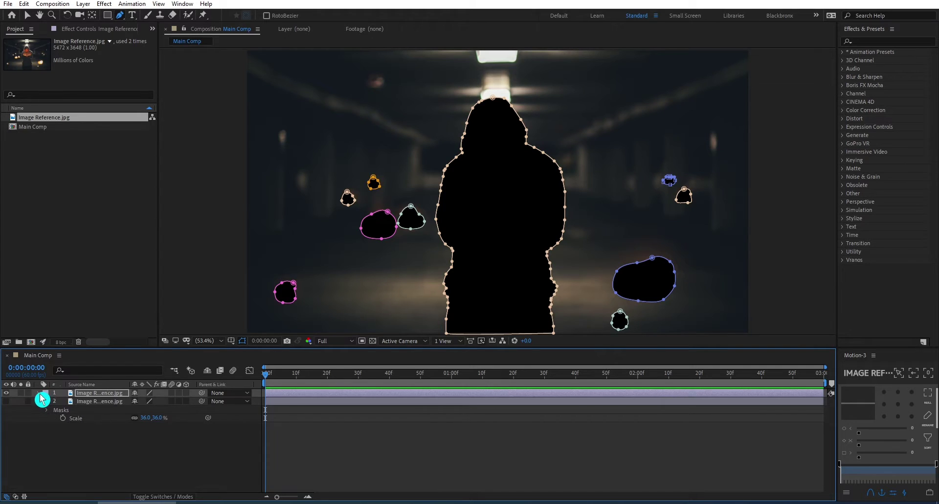
{"action": "left_click", "coordinate": [101, 393]}
{"action": "scroll", "coordinate": [119, 405], "scroll_direction": "up", "scroll_amount": 1}
{"action": "left_click", "coordinate": [11, 395]}
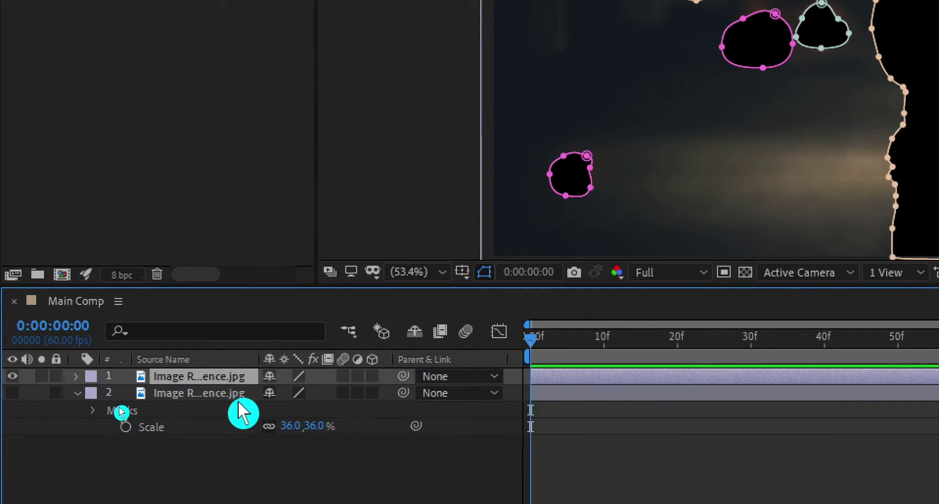
{"action": "key", "text": "ctrl+d"}
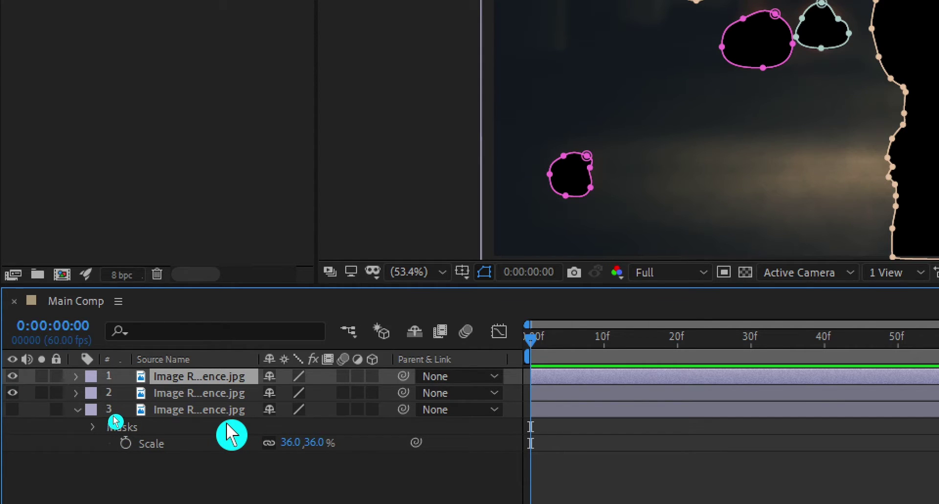
- Rename the second image layer as BG
{"action": "left_click", "coordinate": [221, 394]}
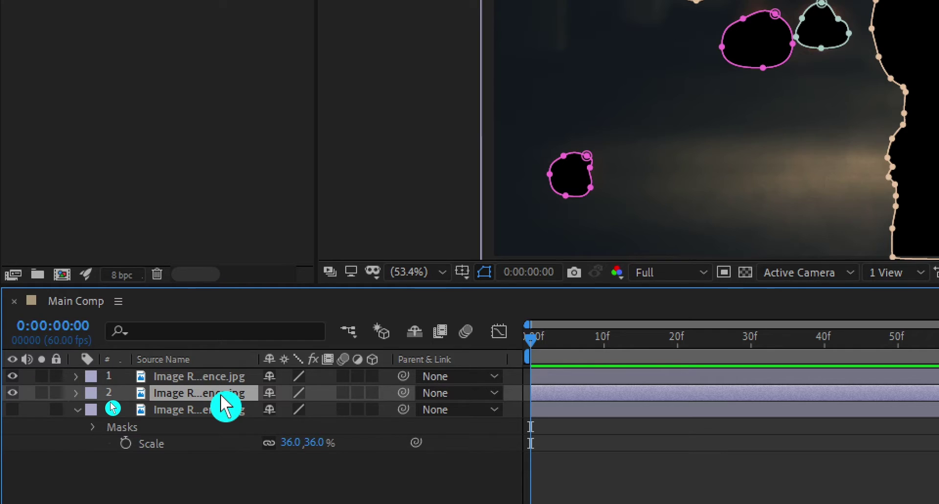
{"action": "key", "text": "Return"}
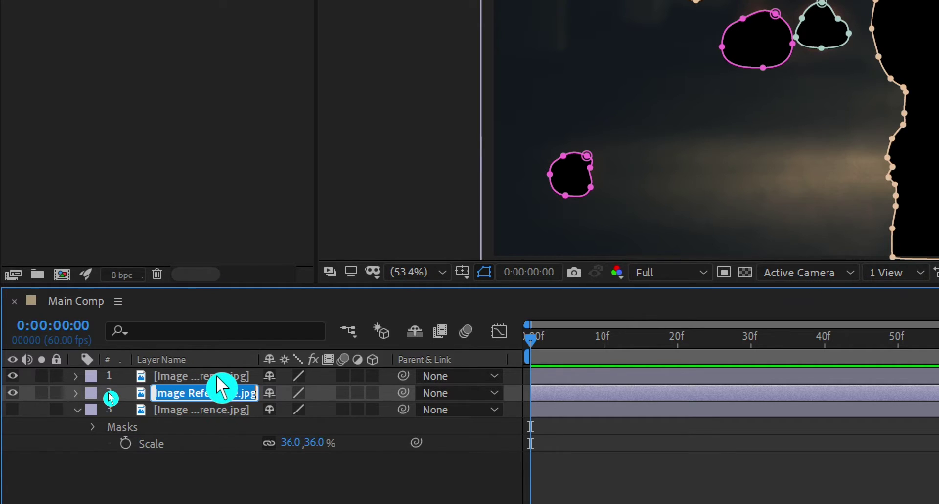
{"action": "type", "text": "BG"}
{"action": "key", "text": "Return"}
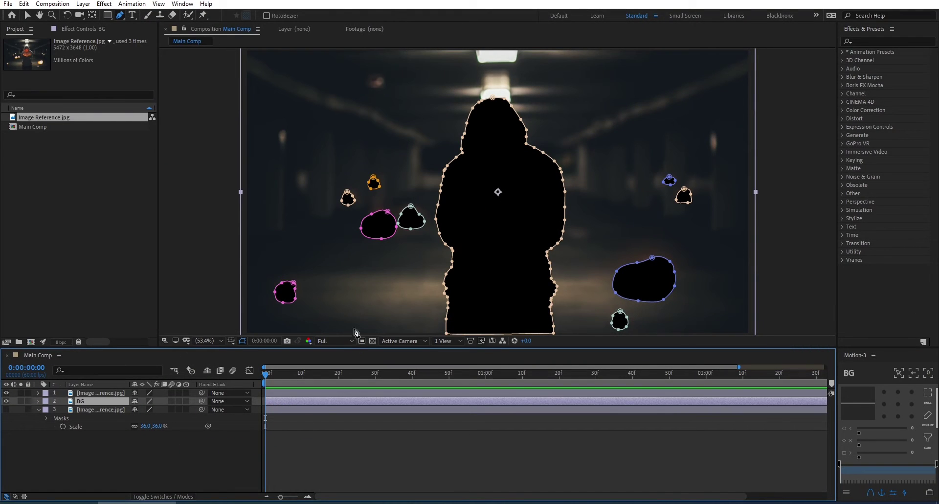
- Open Content-Aware Fill for the BG layer and choose Surface as the fill method
{"action": "left_click", "coordinate": [182, 4]}
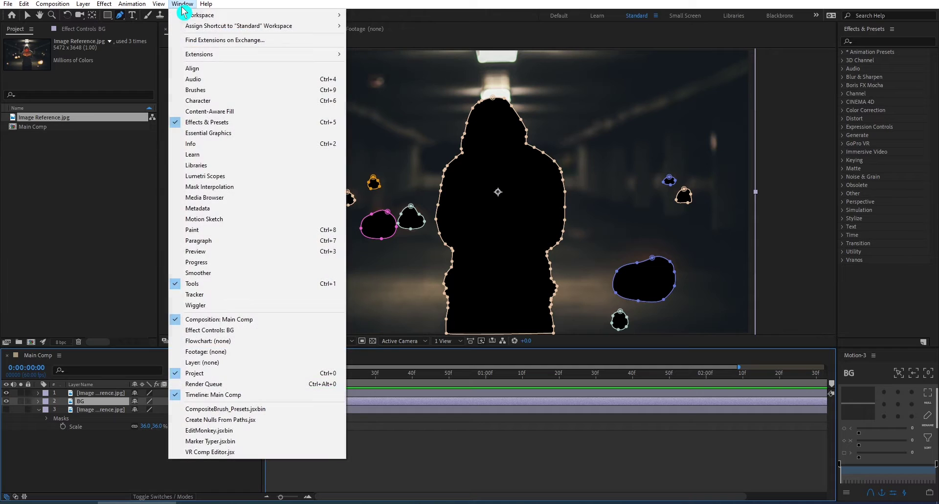
{"action": "left_click", "coordinate": [229, 112]}
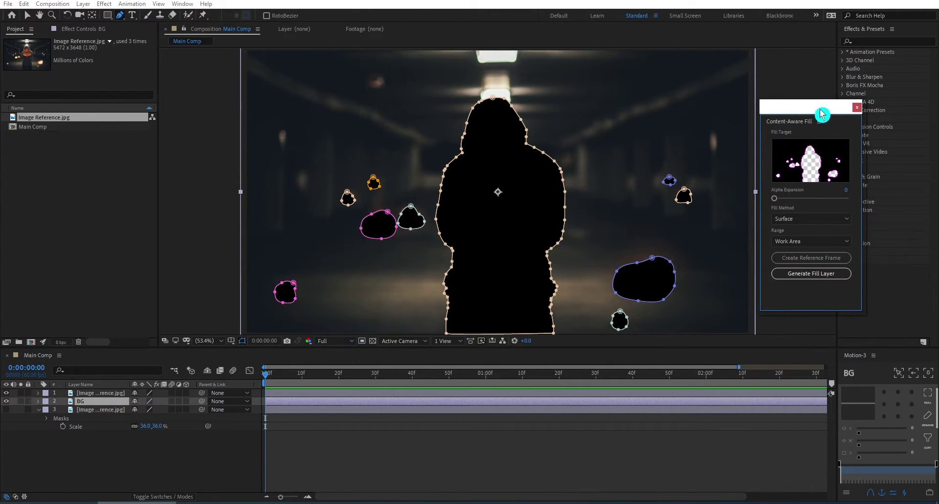
{"action": "mouse_move", "coordinate": [824, 113]}
{"action": "left_mouse_down"}
{"action": "mouse_move", "coordinate": [768, 150]}
{"action": "mouse_move", "coordinate": [671, 128]}
{"action": "mouse_move", "coordinate": [802, 133]}
{"action": "mouse_move", "coordinate": [835, 112]}
{"action": "left_mouse_up"}
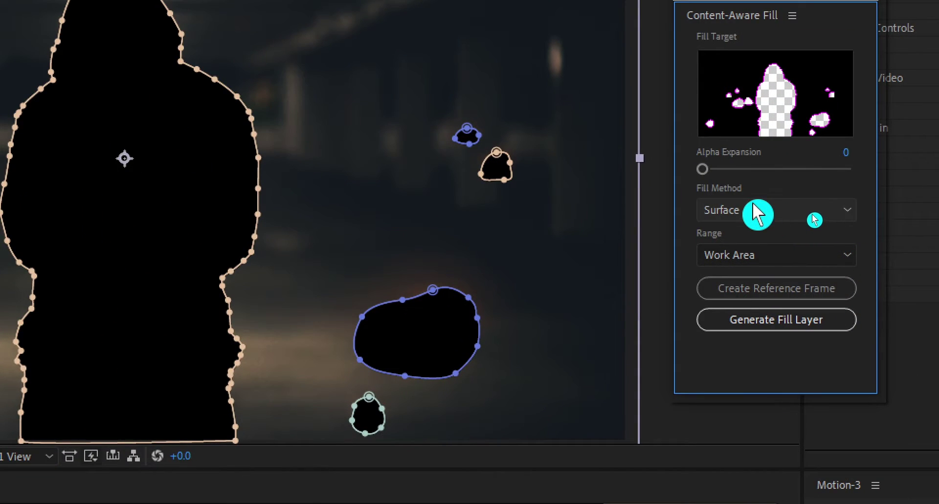
{"action": "left_click", "coordinate": [814, 220]}
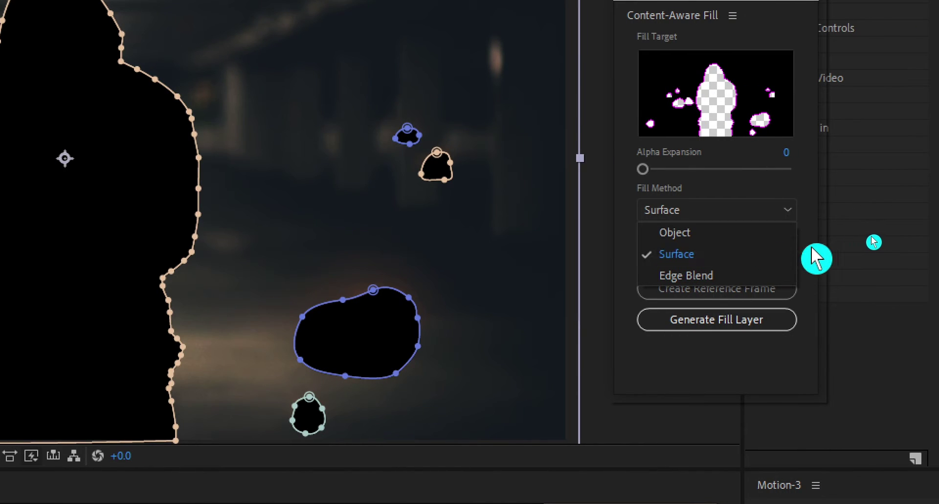
{"action": "left_click", "coordinate": [778, 254]}
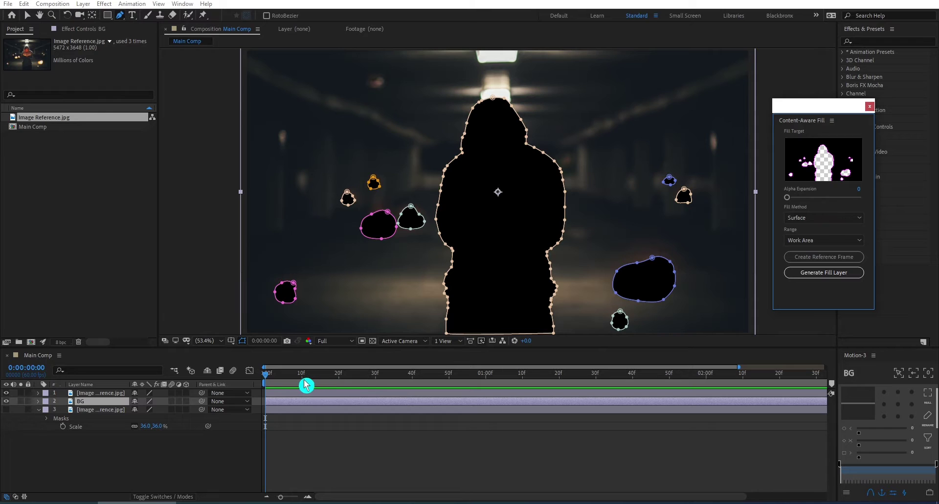
- Shorten the work area to the very start of the timeline and generate the fill layer
{"action": "mouse_move", "coordinate": [302, 377]}
{"action": "left_mouse_down"}
{"action": "mouse_move", "coordinate": [379, 376]}
{"action": "mouse_move", "coordinate": [295, 372]}
{"action": "left_mouse_up"}
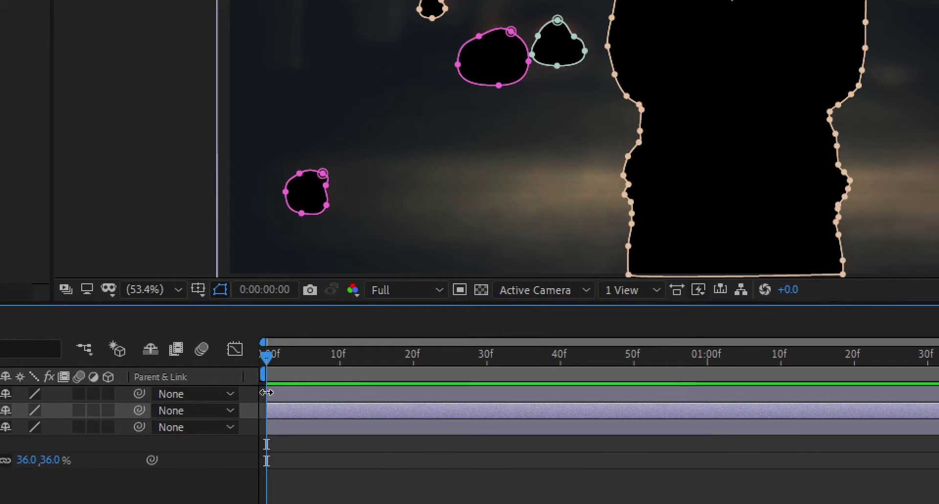
{"action": "left_click", "coordinate": [267, 392]}
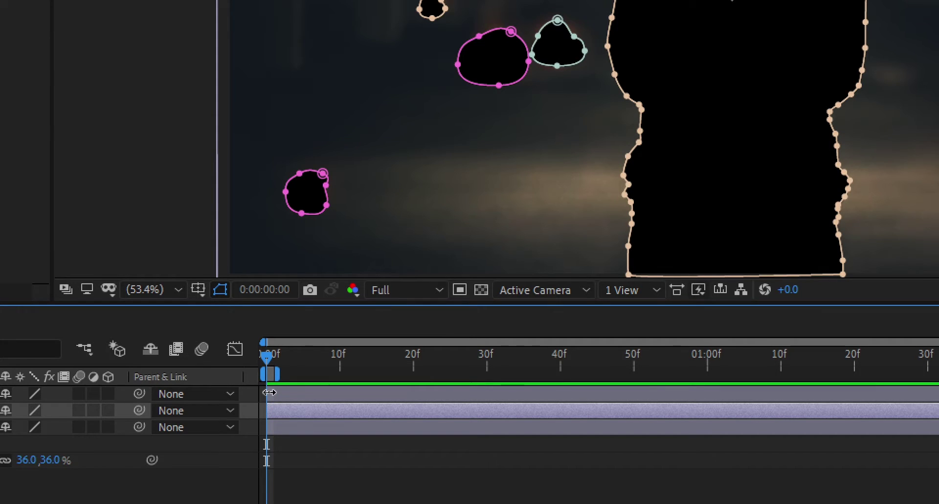
{"action": "left_click", "coordinate": [267, 392]}
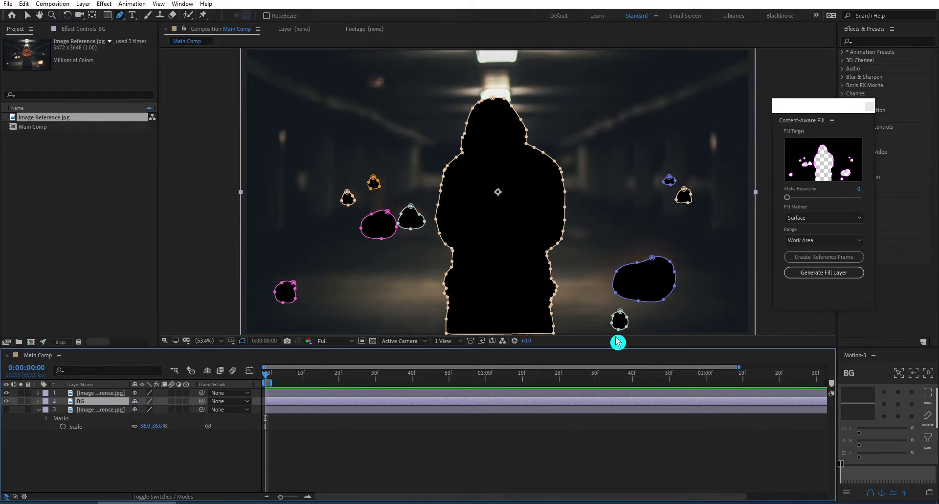
{"action": "left_click", "coordinate": [824, 275]}
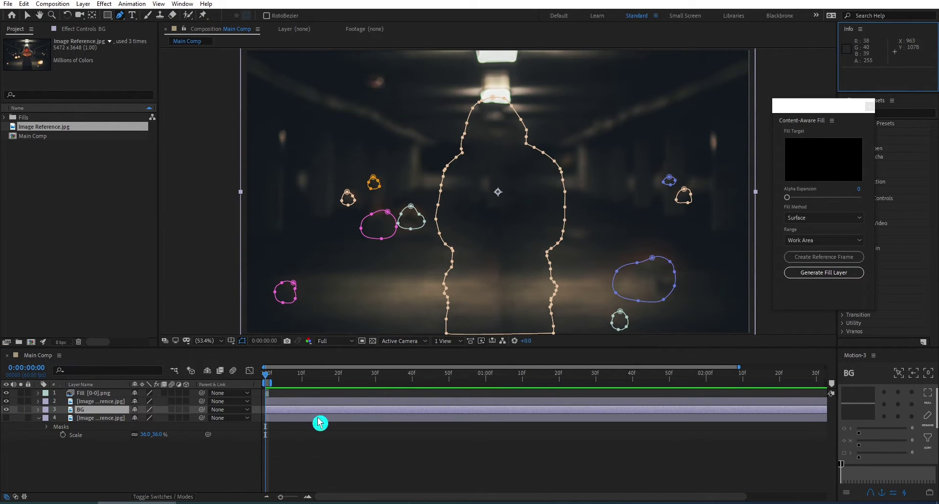
{"action": "left_click", "coordinate": [116, 452]}
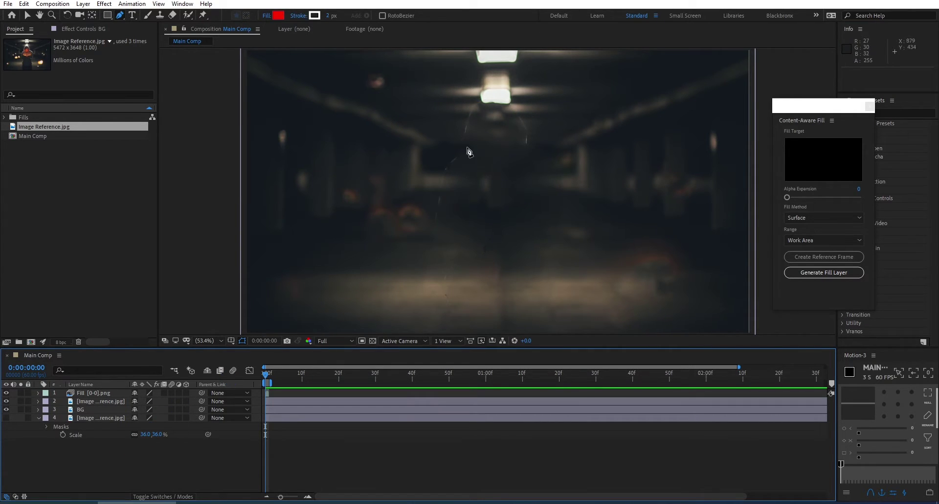
- Hide the image copy directly above BG and inspect the filled background in a maximized composition view
{"action": "key", "text": "v"}
{"action": "key", "text": "grave"}
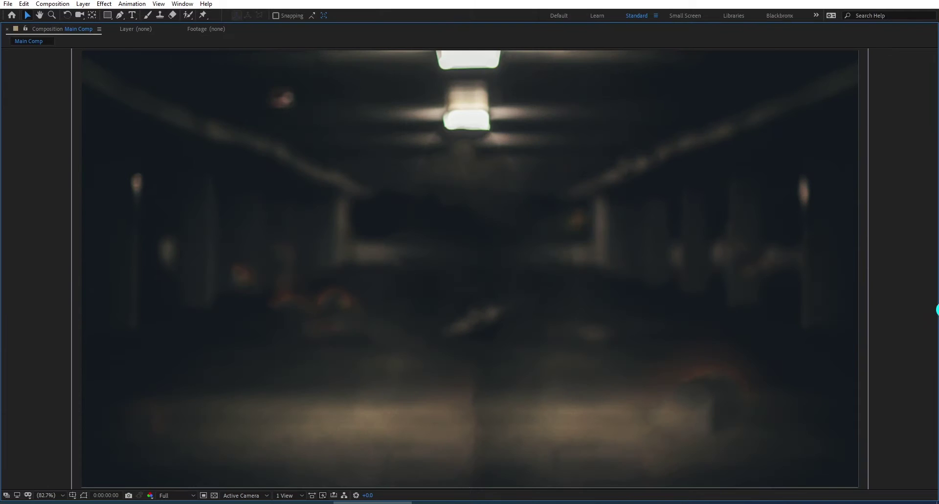
{"action": "key", "text": "grave"}
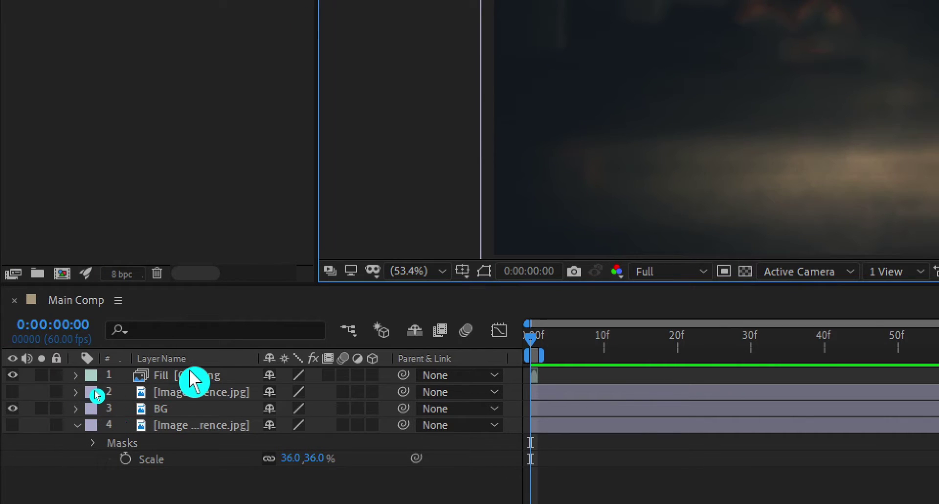
- Apply Freeze Frame to the Fill layer and extend its duration to the end of the composition
{"action": "left_click", "coordinate": [192, 376]}
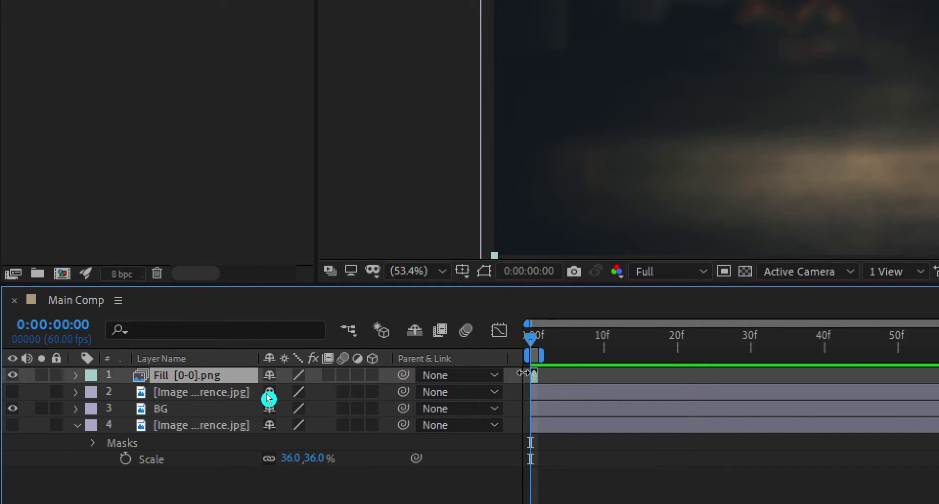
{"action": "right_click", "coordinate": [188, 377]}
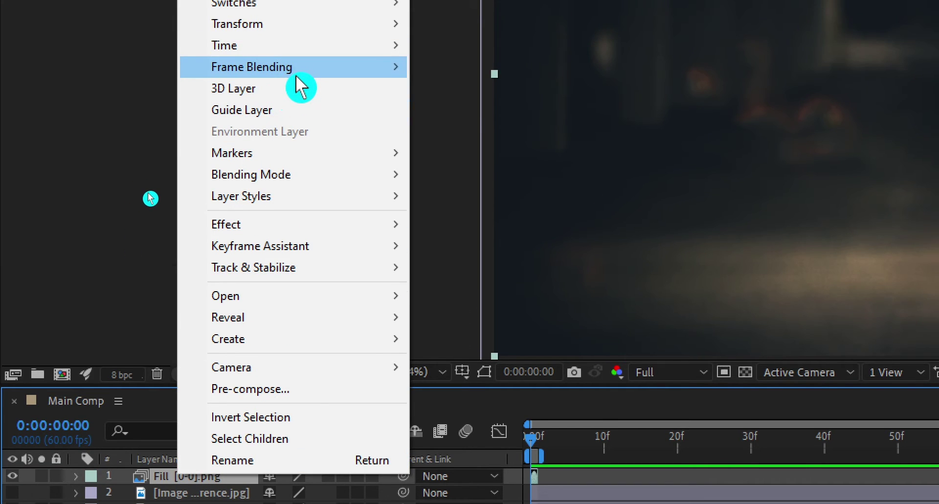
{"action": "mouse_move", "coordinate": [352, 45]}
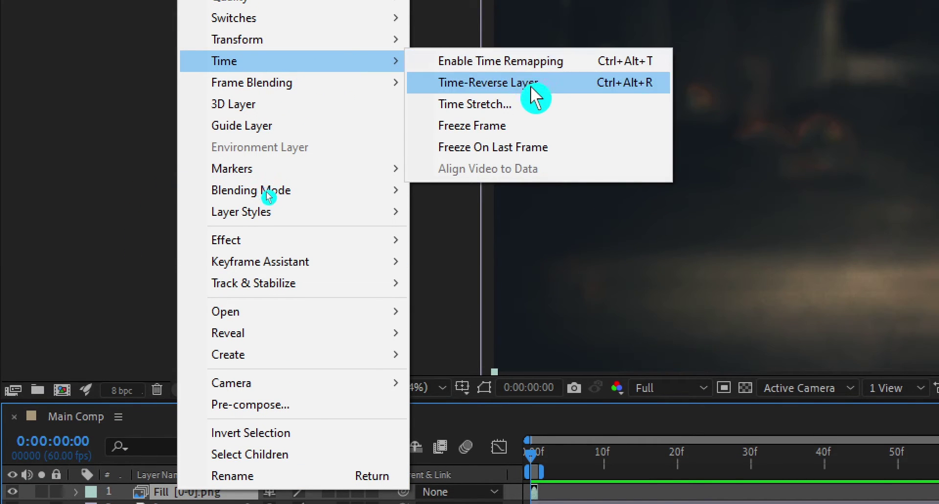
{"action": "left_click", "coordinate": [549, 125]}
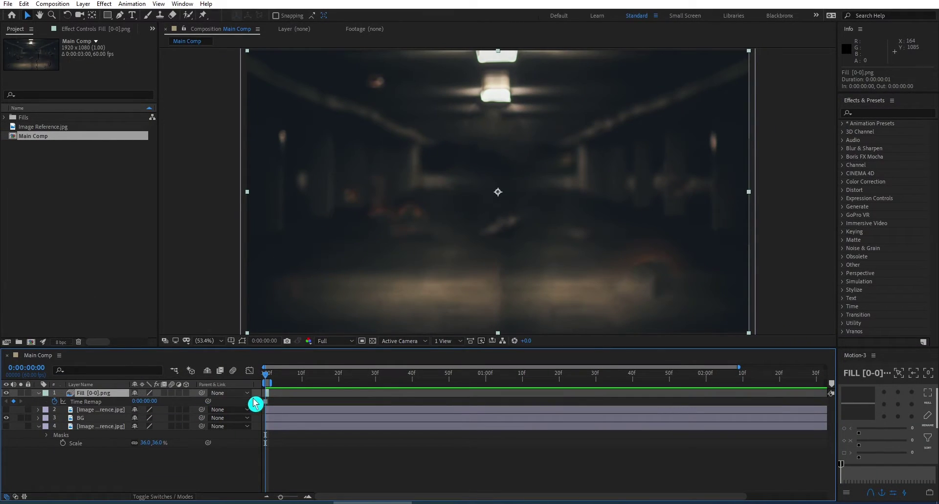
{"action": "left_click_drag", "start_coordinate": [269, 391], "coordinate": [820, 405]}
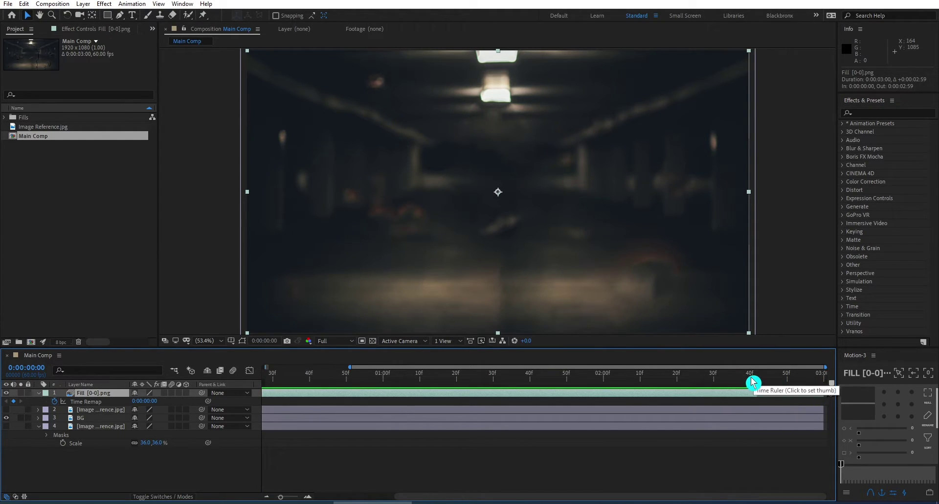
- Set the work area's end to 0:00:02:59 and return to the first frame with the full timeline in view
{"action": "left_click", "coordinate": [798, 378]}
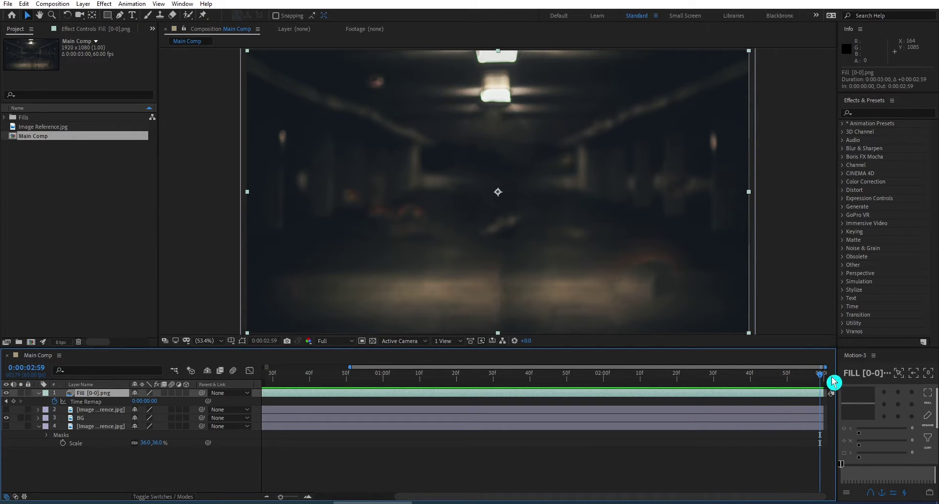
{"action": "key", "text": "n"}
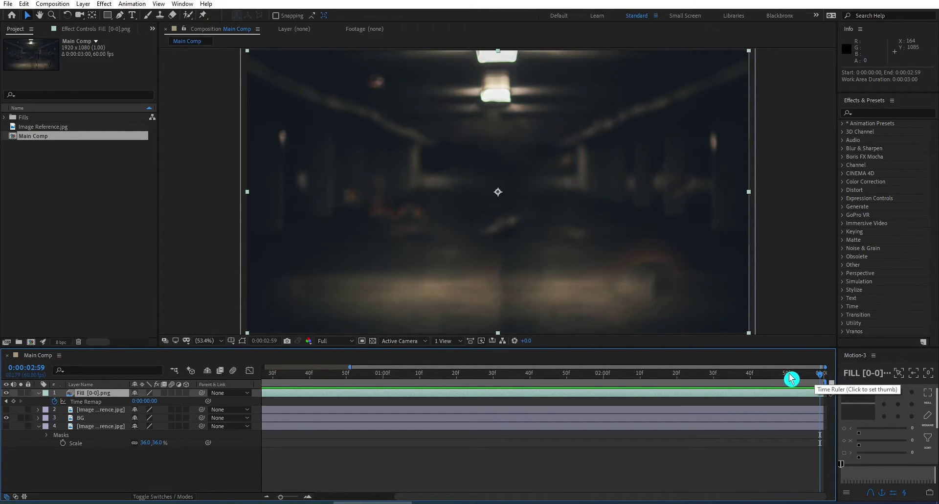
{"action": "mouse_move", "coordinate": [791, 376]}
{"action": "left_mouse_down"}
{"action": "mouse_move", "coordinate": [251, 380]}
{"action": "mouse_move", "coordinate": [804, 370]}
{"action": "left_mouse_up"}
{"action": "key", "text": "minus"}
{"action": "key", "text": "minus"}
{"action": "key", "text": "minus"}
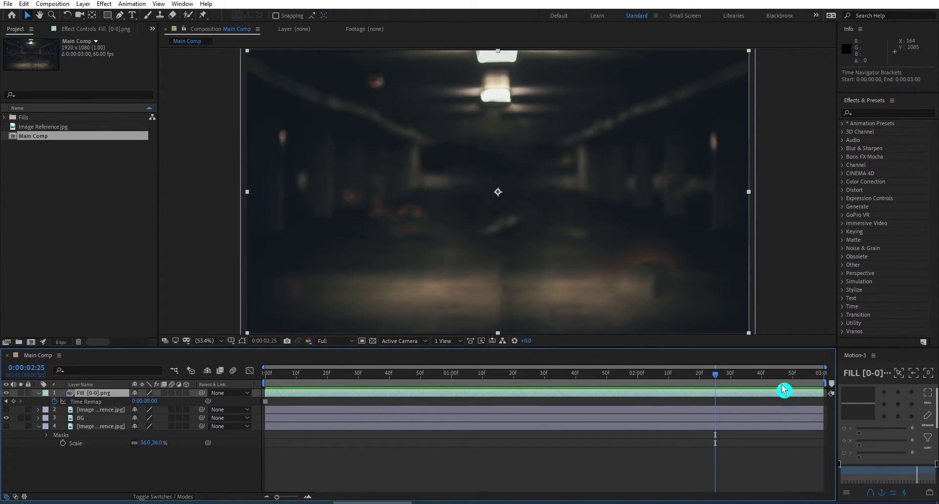
{"action": "left_click_drag", "start_coordinate": [785, 377], "coordinate": [615, 360]}
{"action": "key", "text": "Home"}
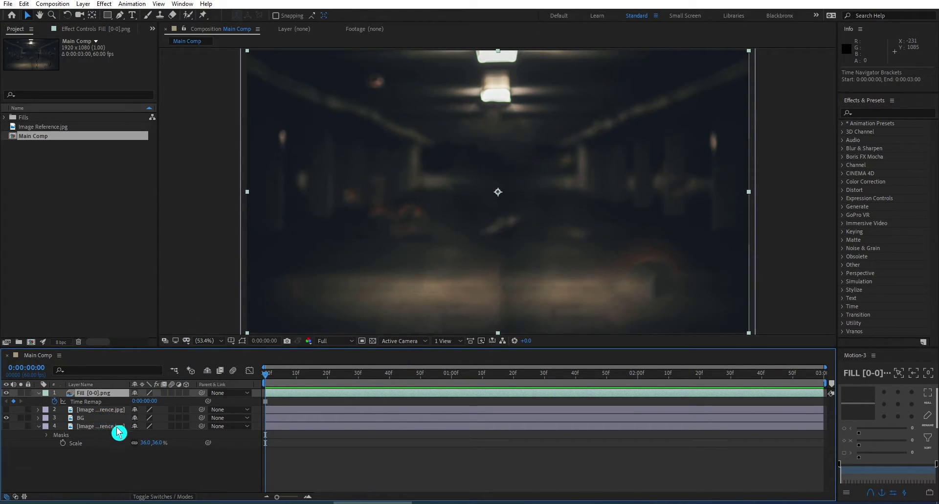
- Move the BG layer directly beneath the Fill layer and parent the Fill layer to BG
{"action": "left_click", "coordinate": [81, 418]}
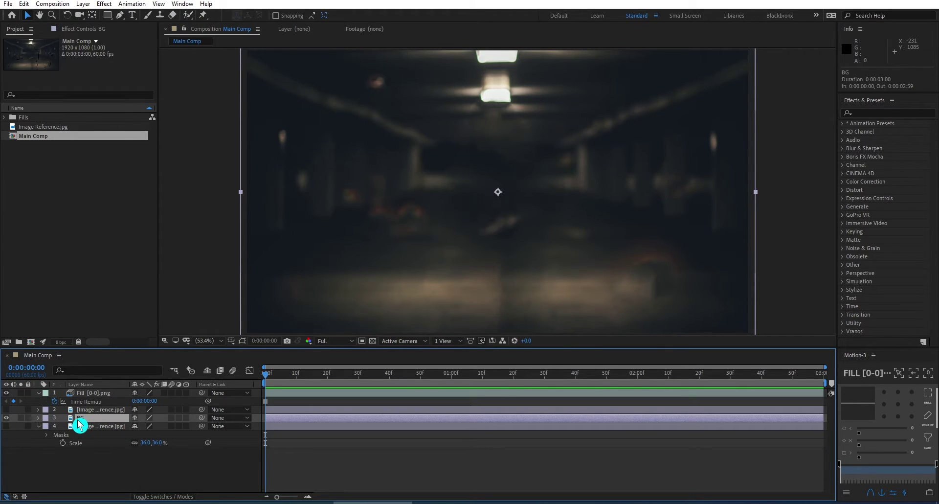
{"action": "left_click_drag", "start_coordinate": [80, 424], "coordinate": [92, 401]}
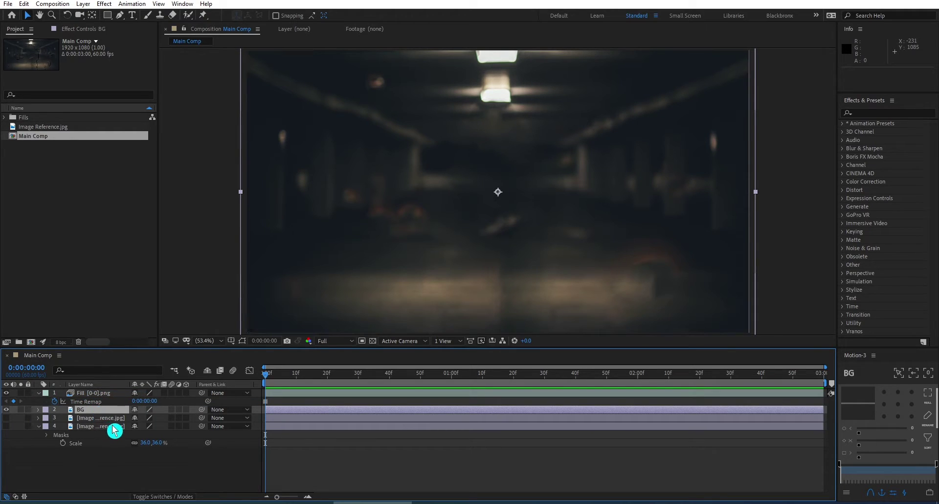
{"action": "left_click", "coordinate": [107, 396]}
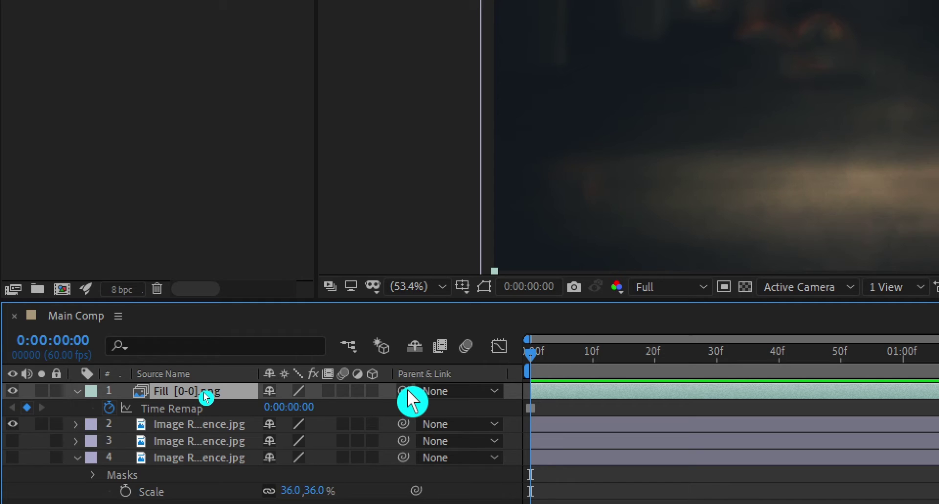
{"action": "left_click_drag", "start_coordinate": [408, 391], "coordinate": [206, 423]}
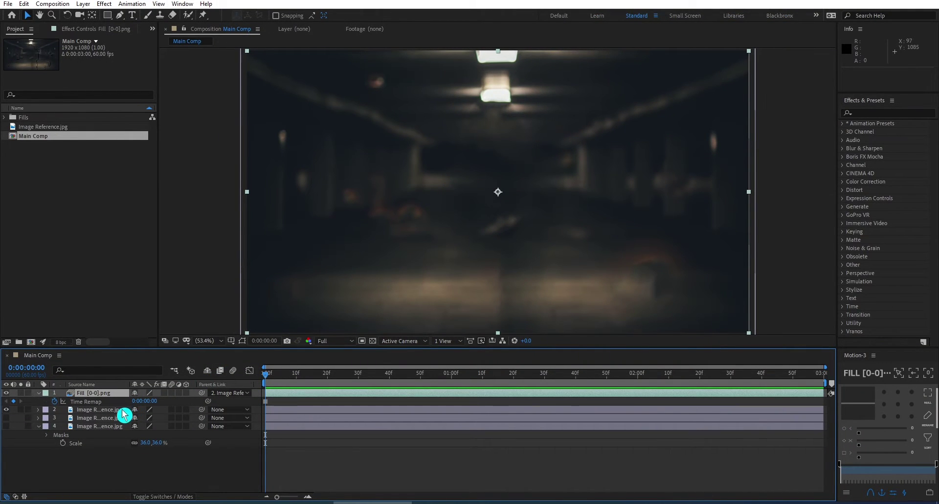
- Reveal the BG layer's Scale, change it to test the parenting with the Fill layer, and undo the change
{"action": "left_click", "coordinate": [122, 411]}
{"action": "key", "text": "s"}
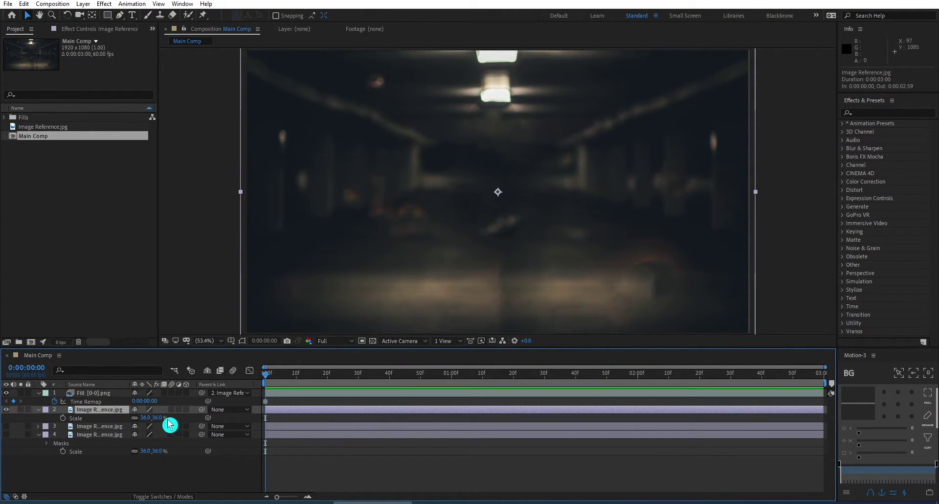
{"action": "mouse_move", "coordinate": [158, 418]}
{"action": "left_mouse_down"}
{"action": "mouse_move", "coordinate": [168, 418]}
{"action": "mouse_move", "coordinate": [146, 418]}
{"action": "mouse_move", "coordinate": [171, 419]}
{"action": "mouse_move", "coordinate": [149, 420]}
{"action": "mouse_move", "coordinate": [164, 423]}
{"action": "left_mouse_up"}
{"action": "key", "text": "ctrl+z"}
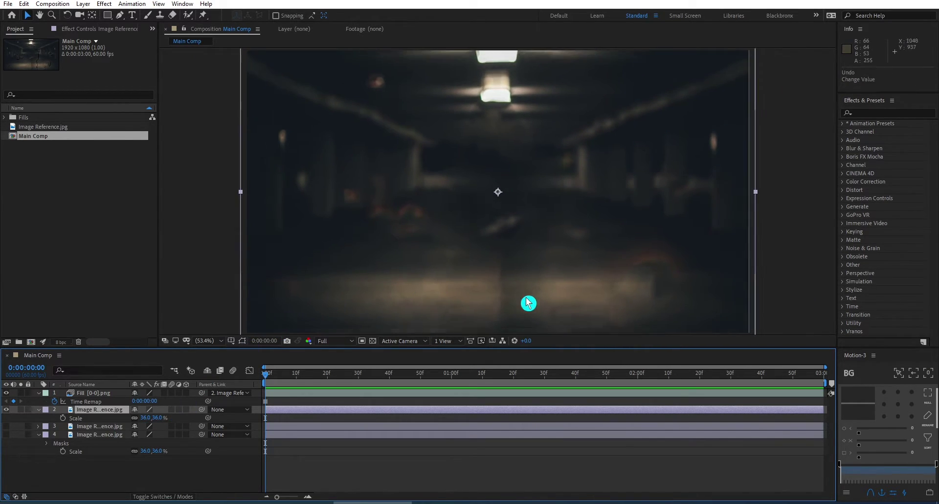
- Turn the Fill and BG layers into 3D layers and show the composition in two views, Top and Active Camera
{"action": "key", "text": "comma"}
{"action": "key", "text": "comma"}
{"action": "key", "text": "comma"}
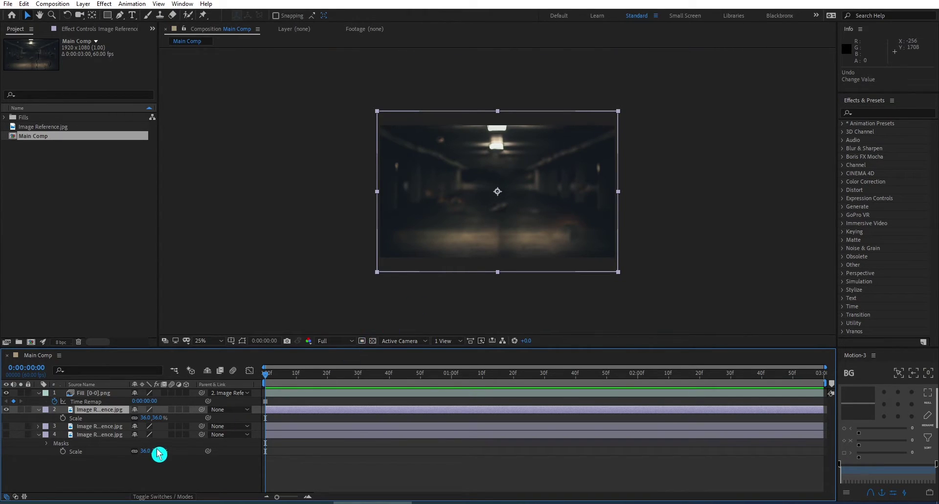
{"action": "left_click", "coordinate": [169, 437]}
{"action": "left_click", "coordinate": [100, 408]}
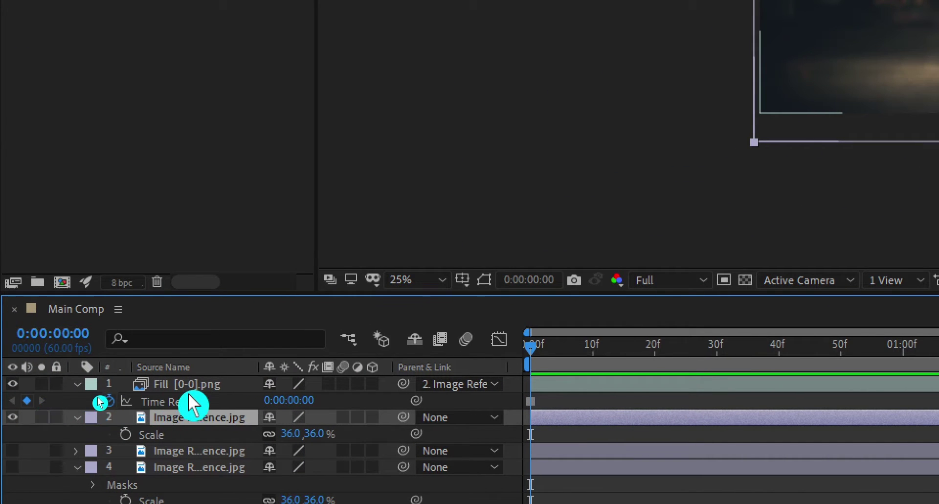
{"action": "left_click", "coordinate": [214, 386]}
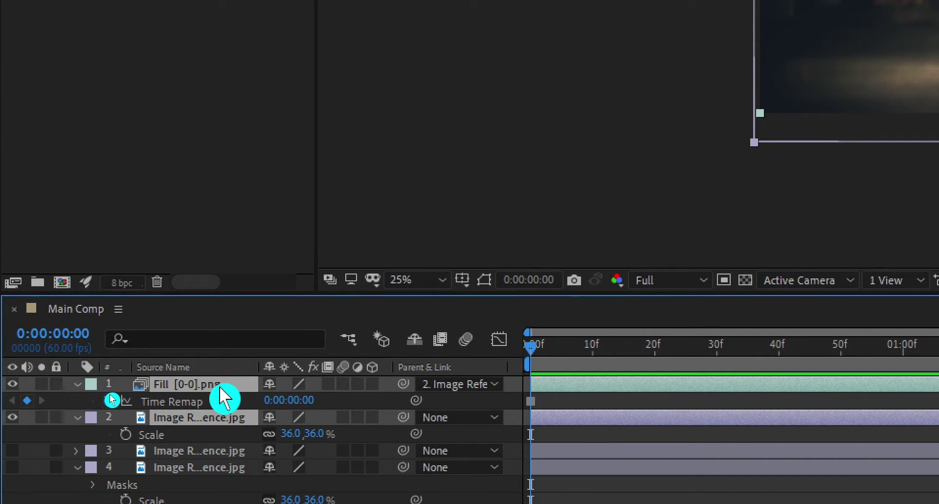
{"action": "key", "text": "u"}
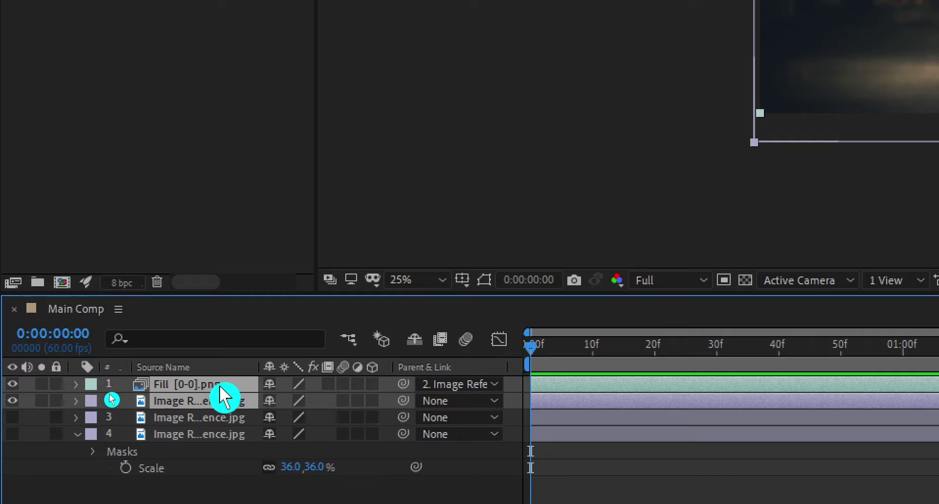
{"action": "left_click", "coordinate": [374, 384]}
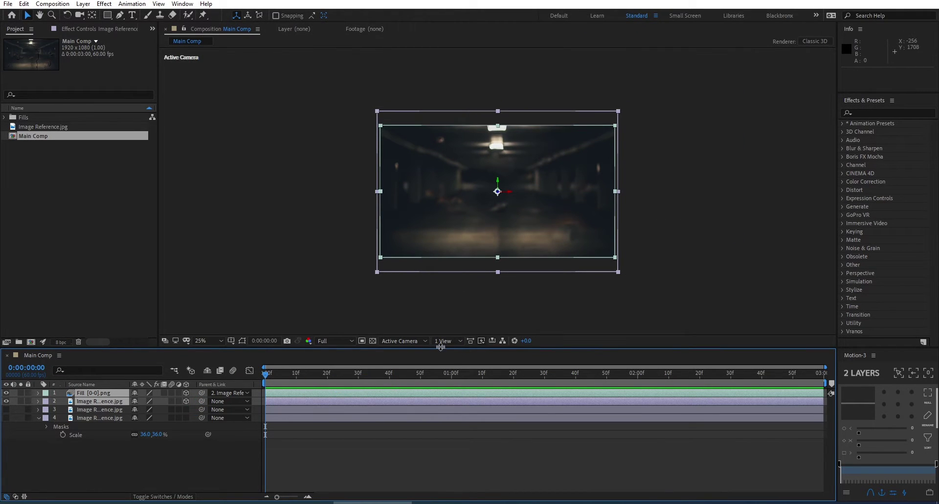
{"action": "left_click", "coordinate": [449, 343]}
{"action": "left_click", "coordinate": [456, 369]}
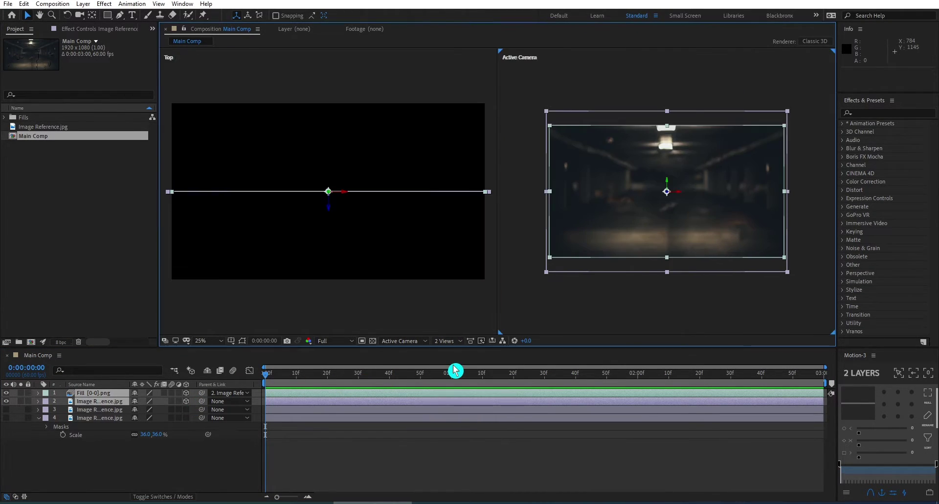
- Push the Fill and BG layers back together along Z to a depth of about 2802
{"action": "scroll", "coordinate": [381, 249], "scroll_direction": "down", "scroll_amount": 2}
{"action": "key", "text": "space"}
{"action": "left_click_drag", "start_coordinate": [332, 234], "coordinate": [345, 255]}
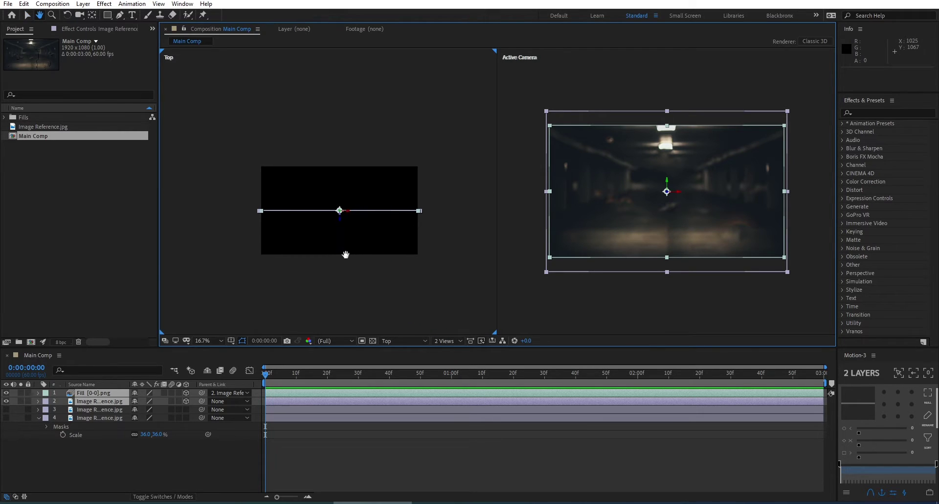
{"action": "key", "text": "v"}
{"action": "left_click", "coordinate": [352, 242]}
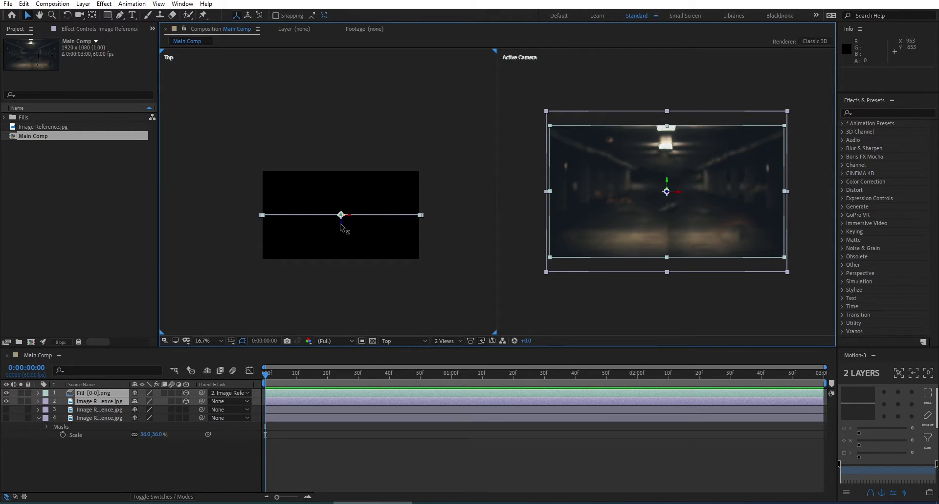
{"action": "left_click_drag", "start_coordinate": [341, 224], "coordinate": [364, 53]}
{"action": "key", "text": "space"}
{"action": "left_click_drag", "start_coordinate": [352, 96], "coordinate": [345, 157]}
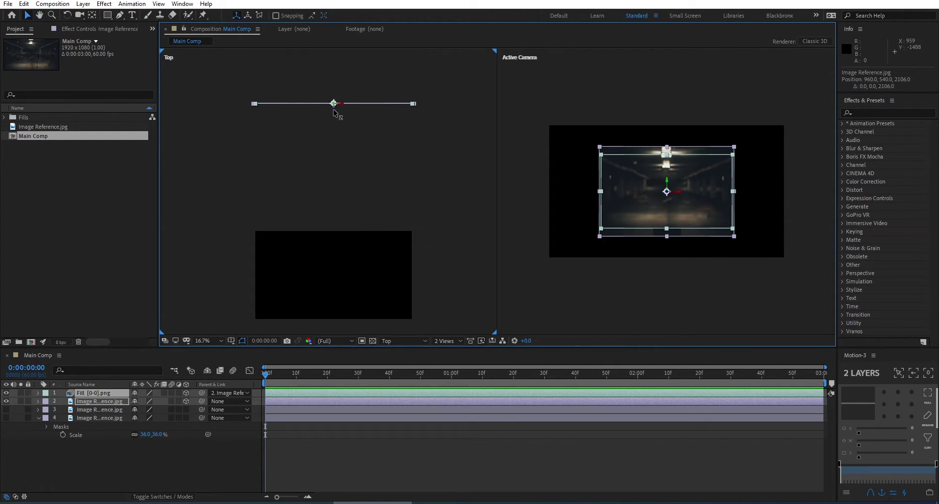
{"action": "left_click_drag", "start_coordinate": [334, 112], "coordinate": [358, 57]}
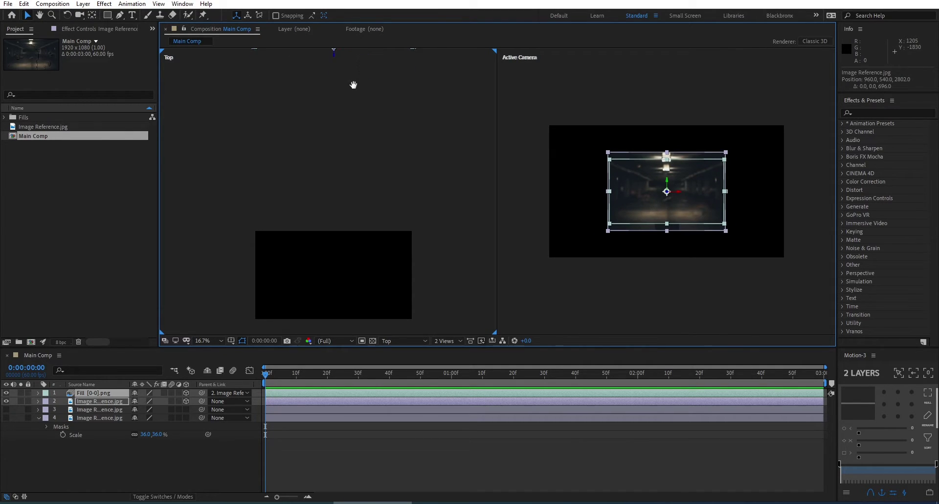
{"action": "left_click_drag", "start_coordinate": [353, 88], "coordinate": [346, 119]}
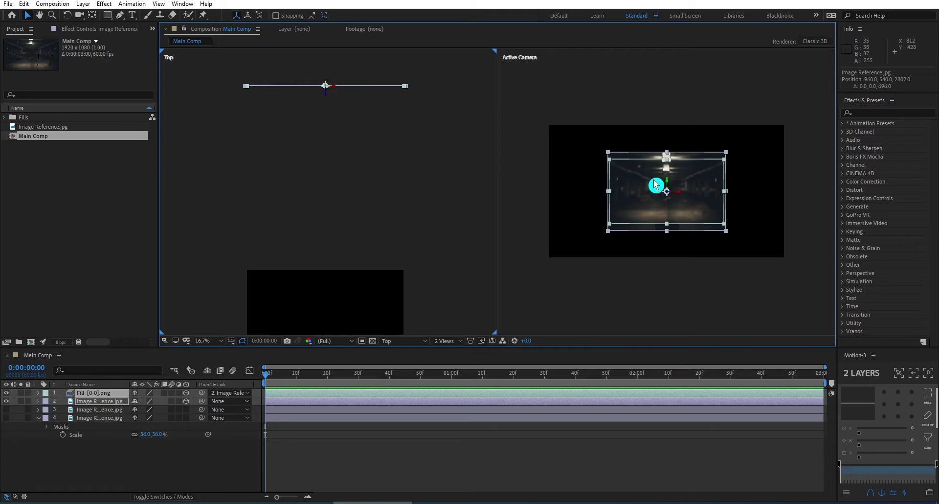
- Scale the BG layer to 95% so the background fills the camera frame again
{"action": "left_click", "coordinate": [123, 402]}
{"action": "left_click", "coordinate": [121, 410]}
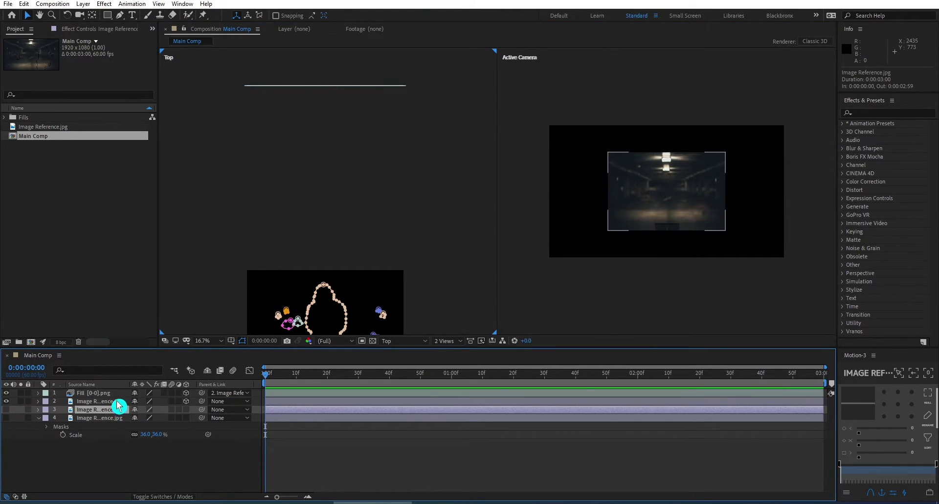
{"action": "left_click", "coordinate": [117, 402]}
{"action": "key", "text": "s"}
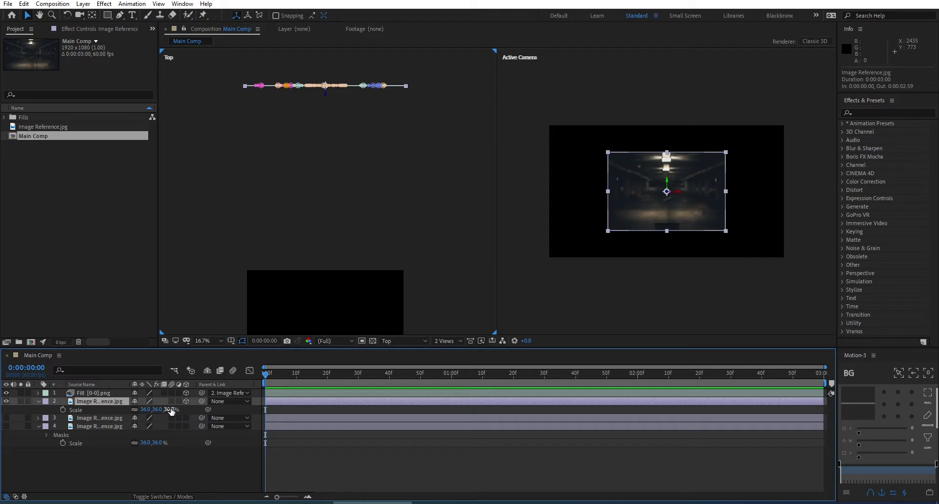
{"action": "left_click_drag", "start_coordinate": [171, 411], "coordinate": [202, 411]}
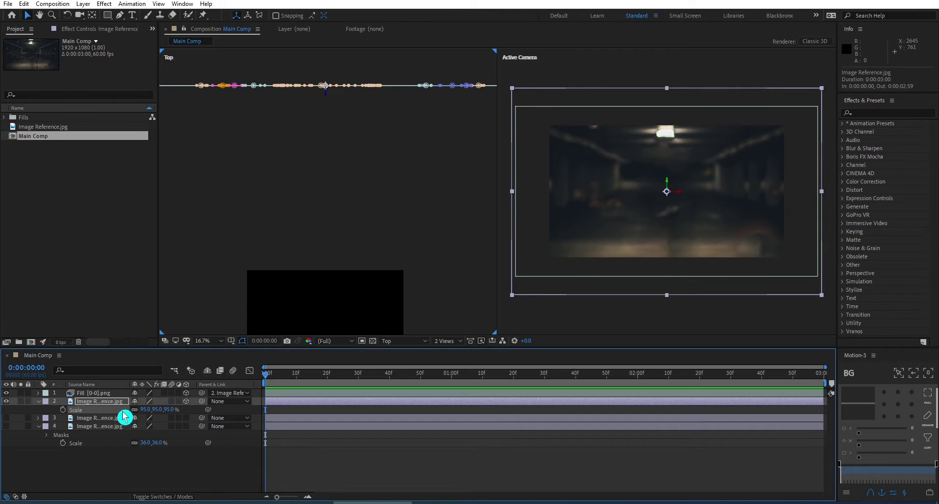
{"action": "left_click", "coordinate": [86, 462]}
{"action": "left_click", "coordinate": [101, 392]}
{"action": "left_click", "coordinate": [103, 402], "text": "shift"}
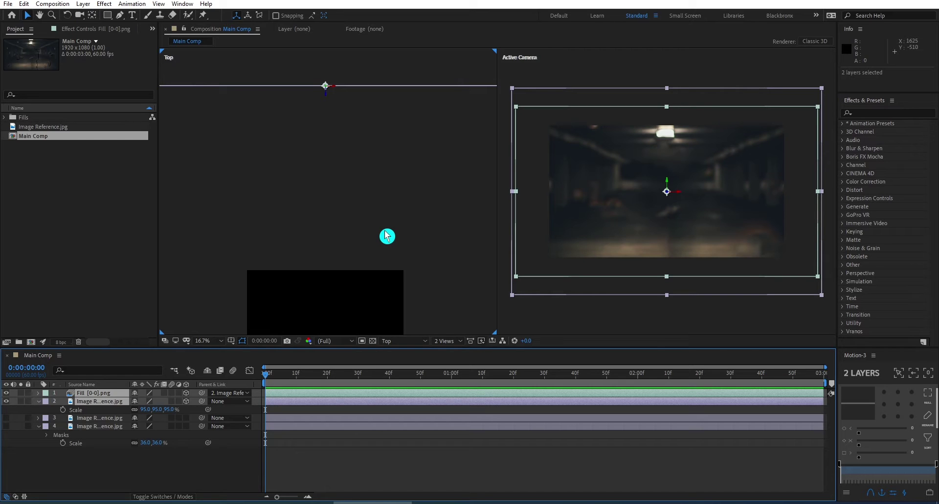
{"action": "left_click", "coordinate": [46, 458]}
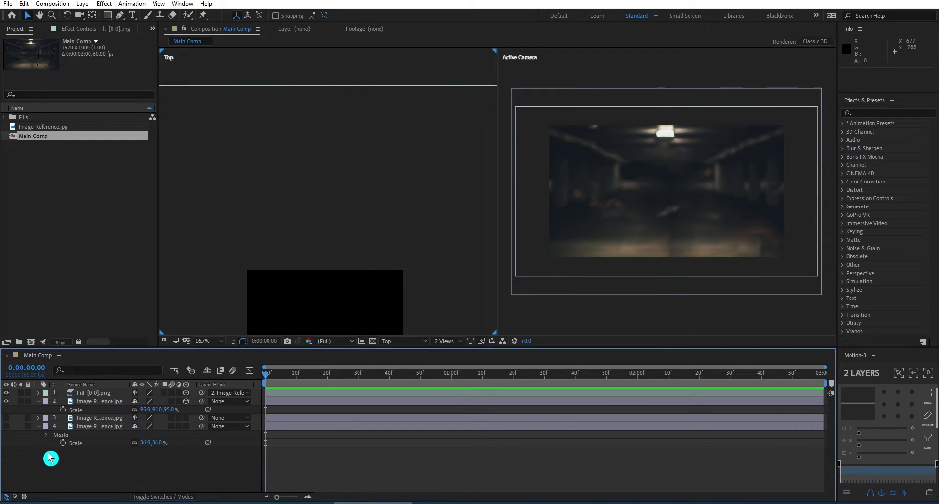
- Turn both remaining Image Reference layers into 3D layers and make the hooded man's cutout layer visible
{"action": "left_click", "coordinate": [92, 419]}
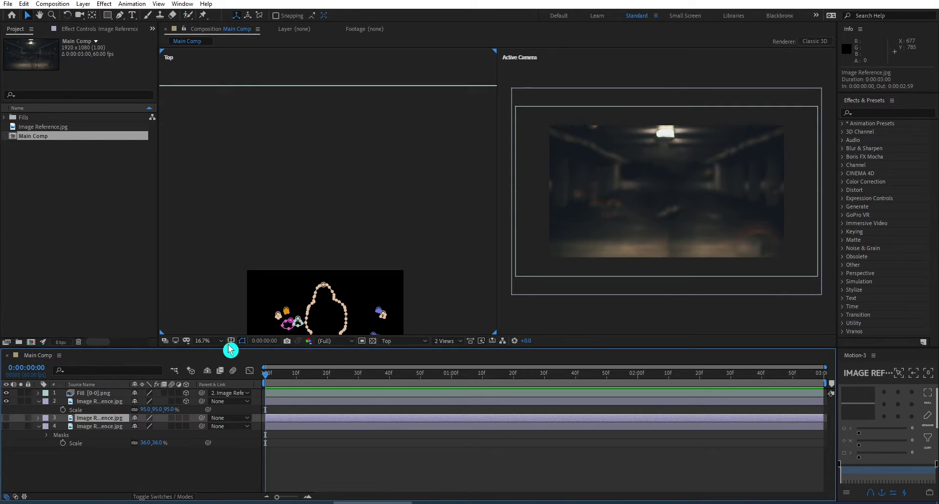
{"action": "left_click", "coordinate": [214, 345]}
{"action": "left_click", "coordinate": [220, 173]}
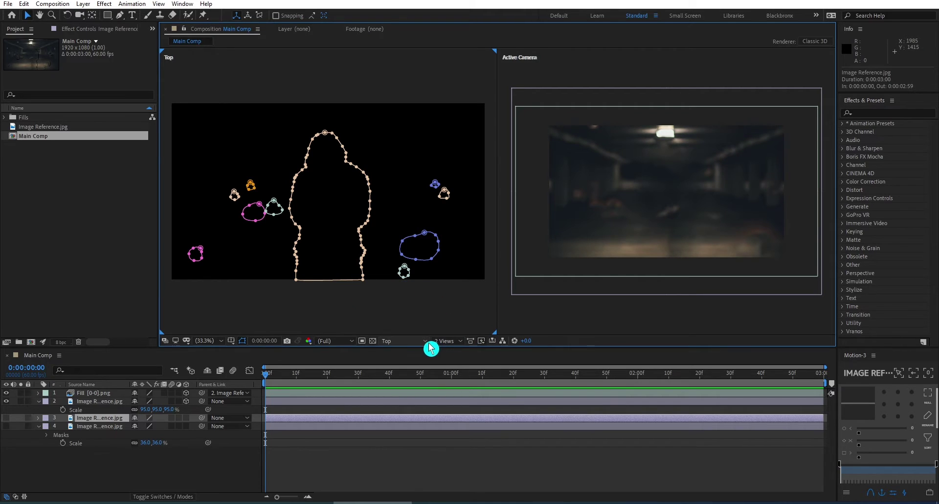
{"action": "left_click", "coordinate": [187, 419]}
{"action": "left_click", "coordinate": [186, 418]}
{"action": "left_click", "coordinate": [186, 426]}
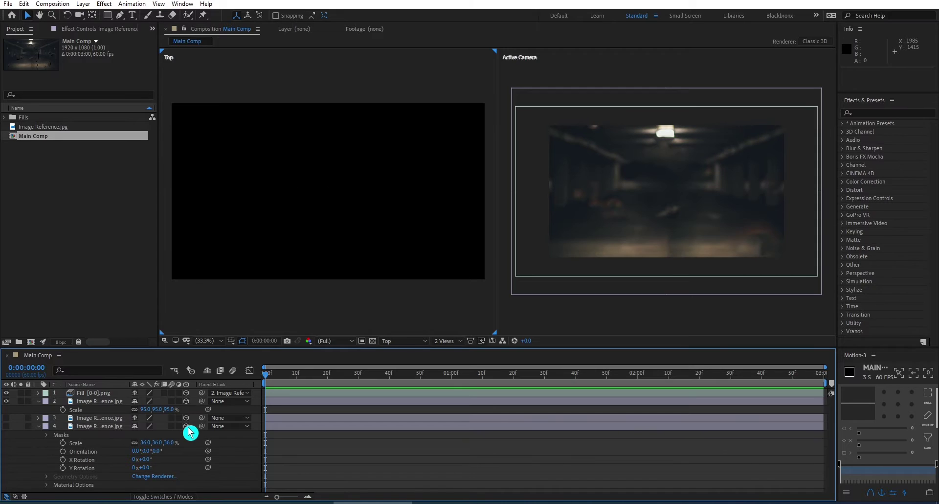
{"action": "left_click", "coordinate": [7, 426]}
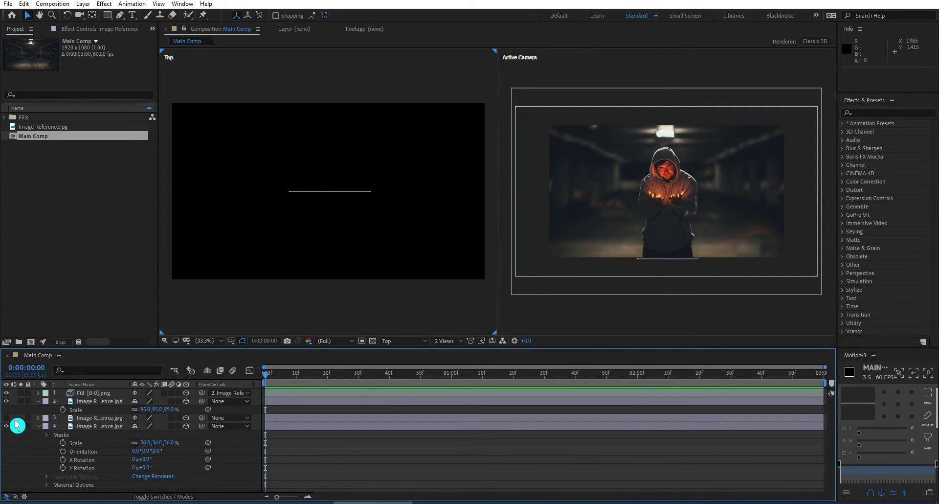
- Rename the hooded man's cutout layer as Man
{"action": "left_click", "coordinate": [83, 427]}
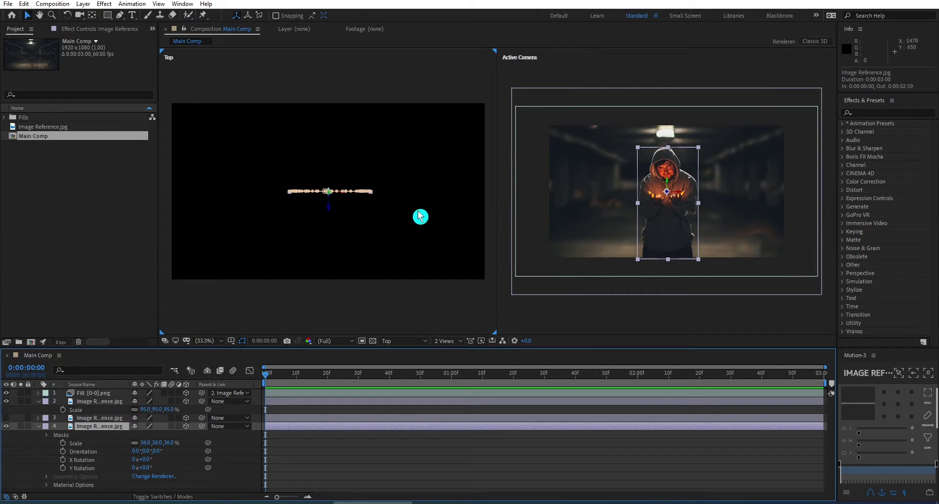
{"action": "key", "text": "comma"}
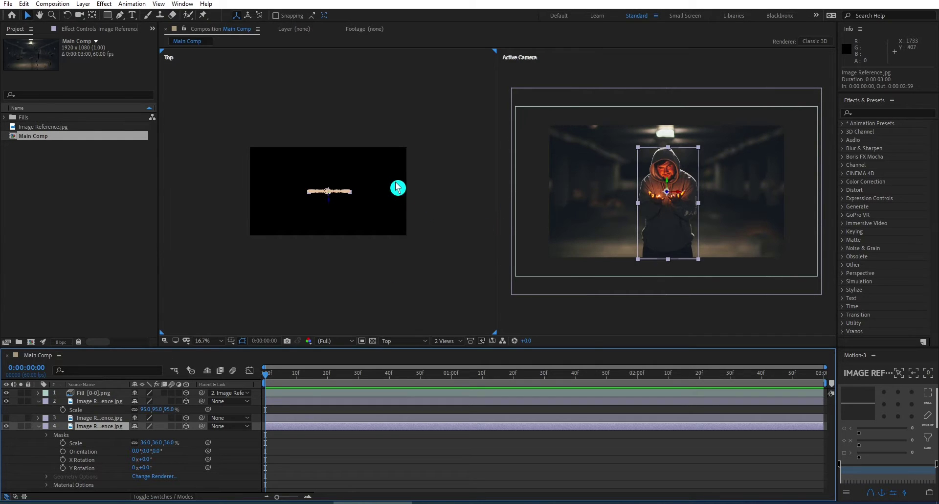
{"action": "left_click", "coordinate": [100, 401]}
{"action": "left_click", "coordinate": [97, 395]}
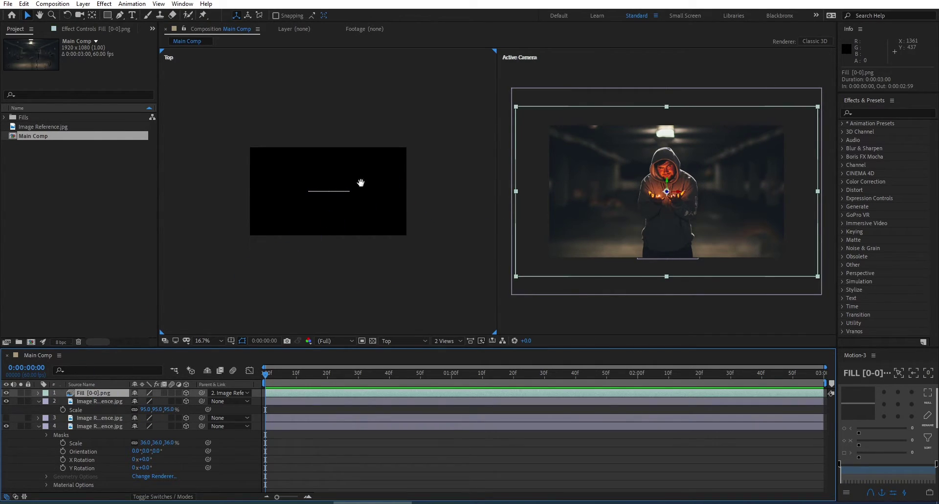
{"action": "left_click_drag", "start_coordinate": [361, 182], "coordinate": [357, 270]}
{"action": "scroll", "coordinate": [370, 249], "scroll_direction": "down", "scroll_amount": 1}
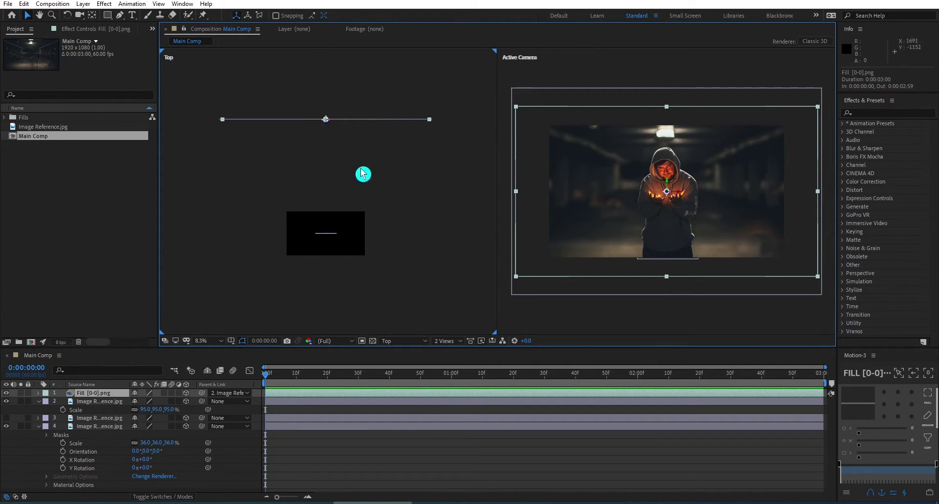
{"action": "left_click", "coordinate": [110, 426]}
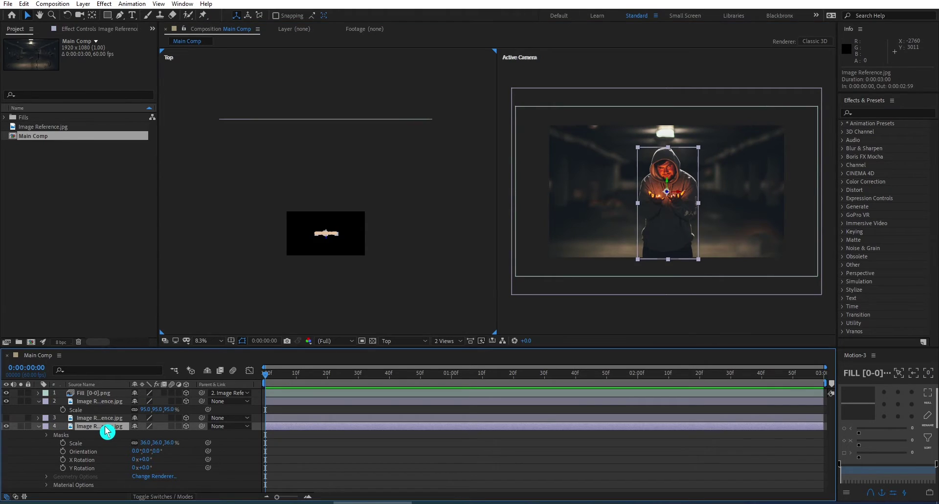
{"action": "key", "text": "Return"}
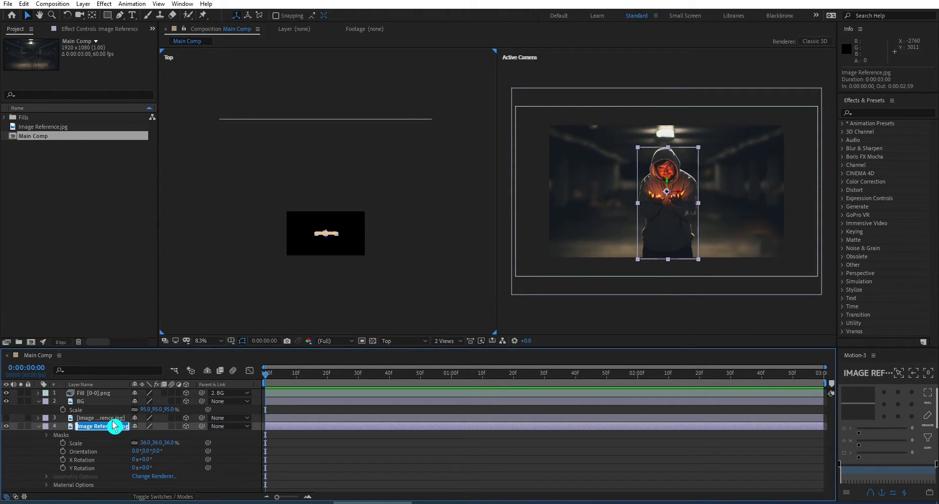
{"action": "type", "text": "Man"}
{"action": "key", "text": "Return"}
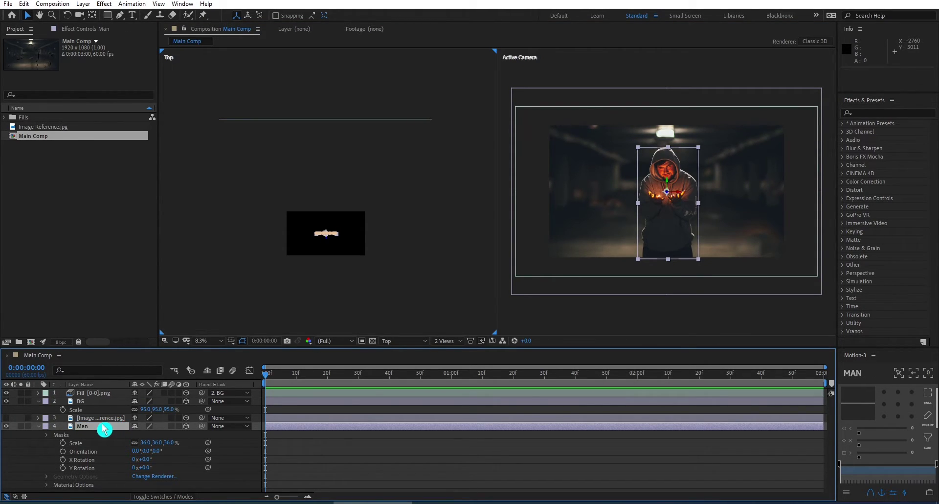
- Push the Man layer back along Z to roughly halfway between its starting position and the BG layer
{"action": "key", "text": "period"}
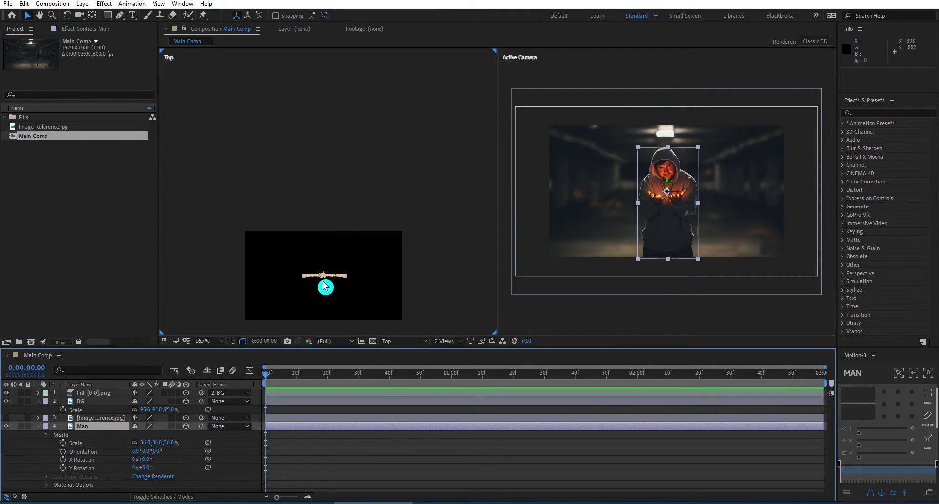
{"action": "left_click_drag", "start_coordinate": [329, 280], "coordinate": [362, 178]}
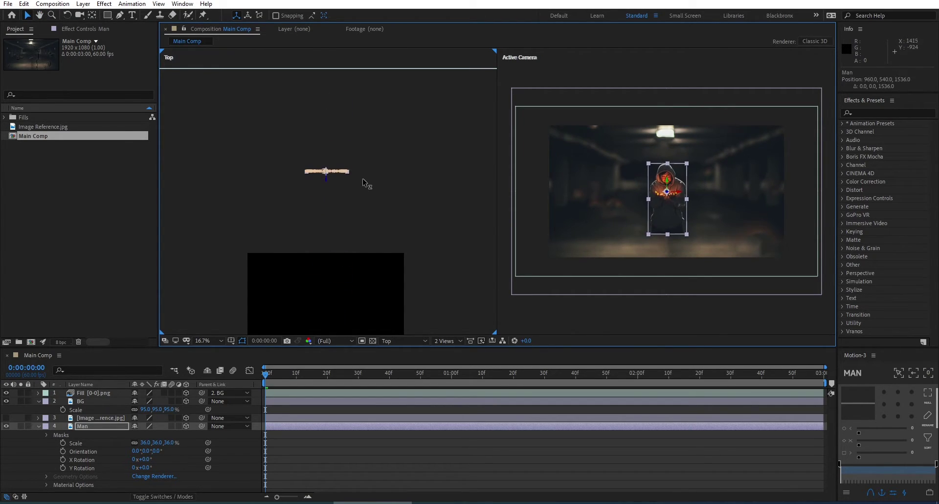
{"action": "left_click_drag", "start_coordinate": [363, 182], "coordinate": [364, 190]}
- Scale the Man layer up to 73% to make up for its new depth
{"action": "key", "text": "s"}
{"action": "left_click", "coordinate": [120, 427]}
{"action": "key", "text": "s"}
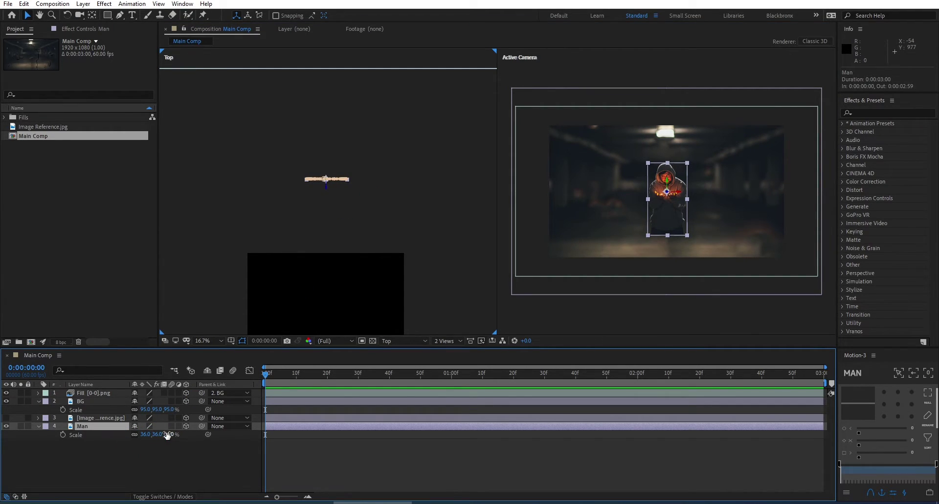
{"action": "left_click_drag", "start_coordinate": [167, 435], "coordinate": [187, 432]}
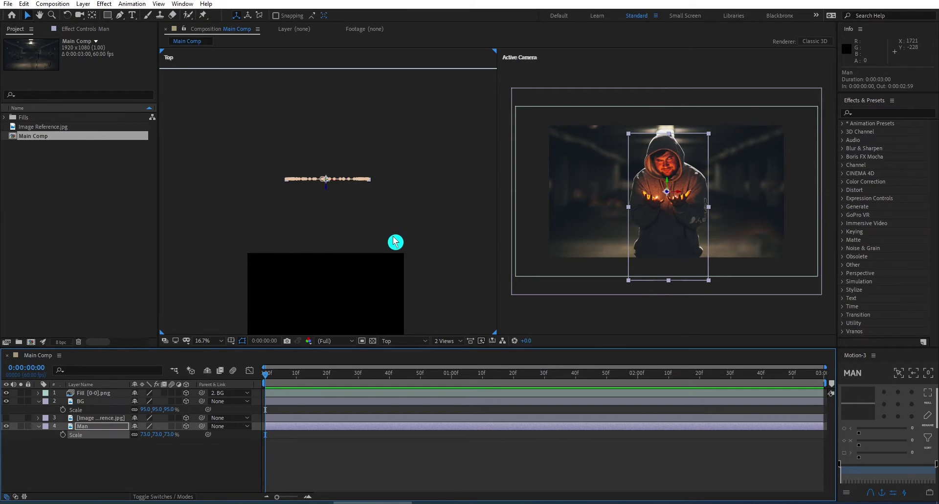
{"action": "left_click", "coordinate": [408, 222]}
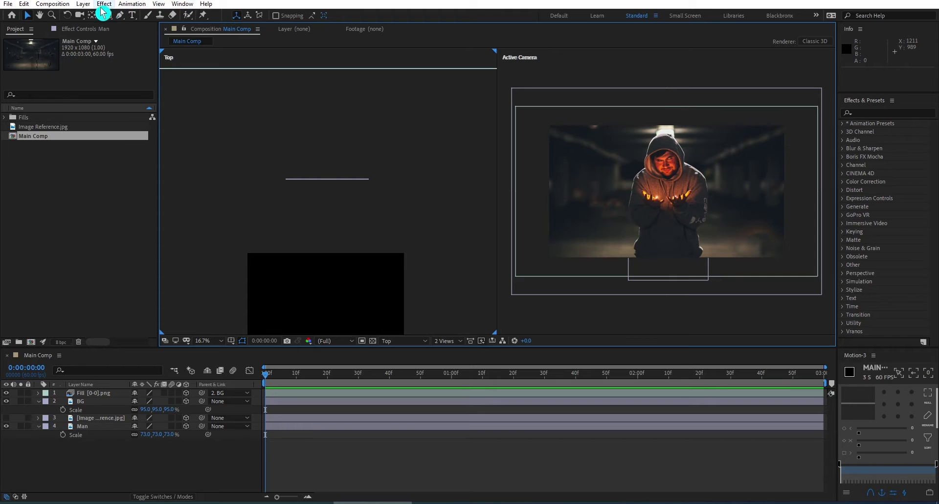
- Create a two-node camera named Main Cam with the 50mm preset and depth of field enabled
{"action": "left_click", "coordinate": [83, 4]}
{"action": "mouse_move", "coordinate": [137, 20]}
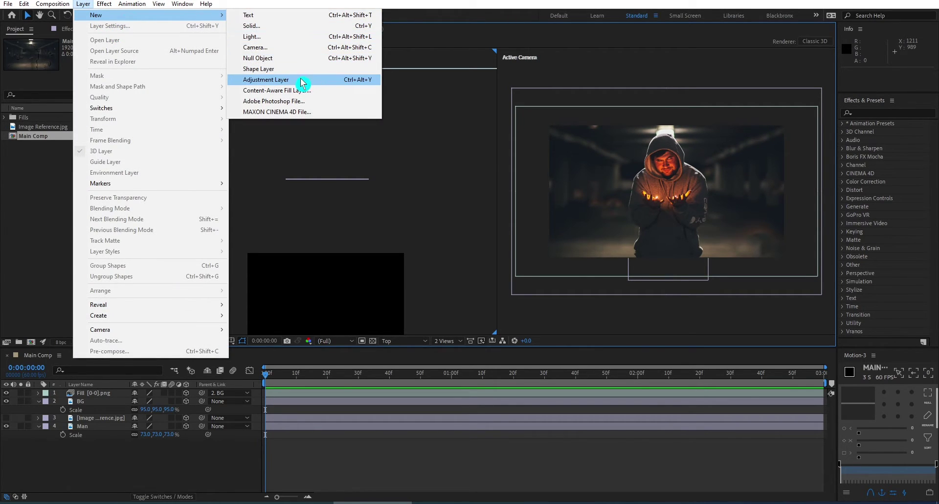
{"action": "left_click", "coordinate": [303, 49]}
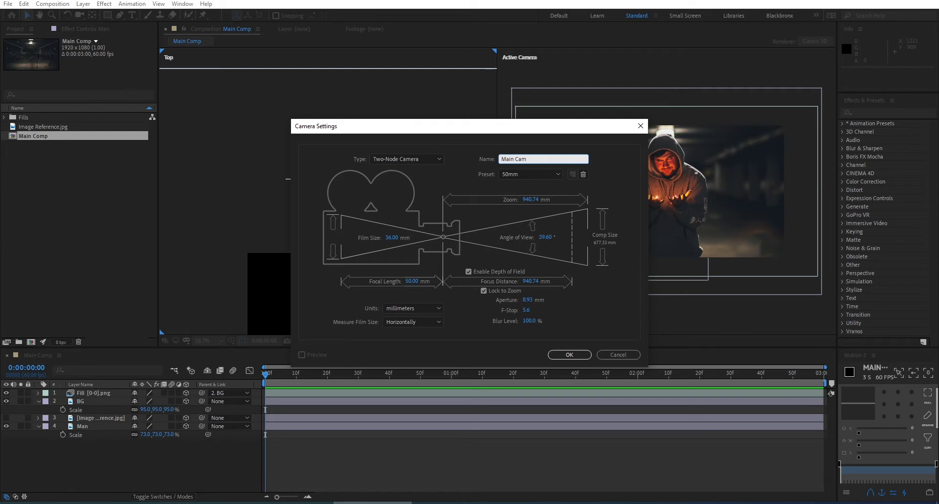
{"action": "left_click", "coordinate": [582, 355]}
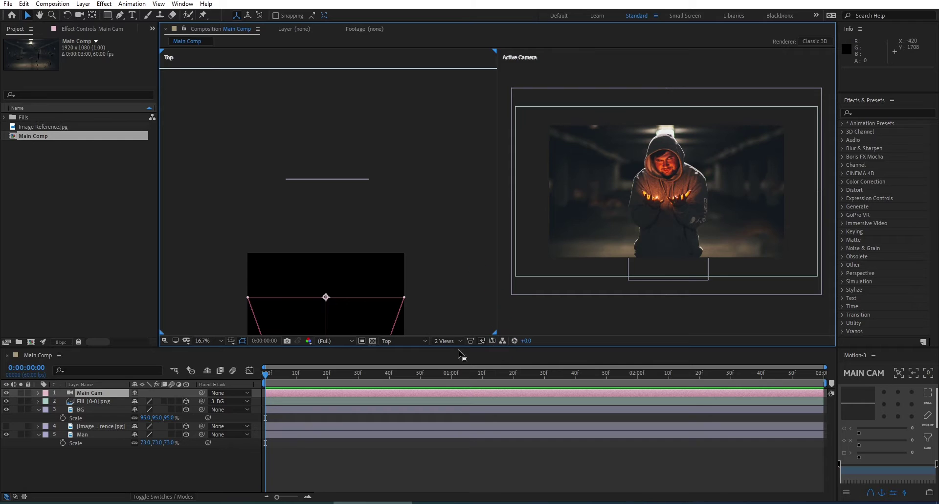
- Try moving Main Cam in a single Active Camera view to test the parallax, and undo the camera move
{"action": "left_click", "coordinate": [402, 342]}
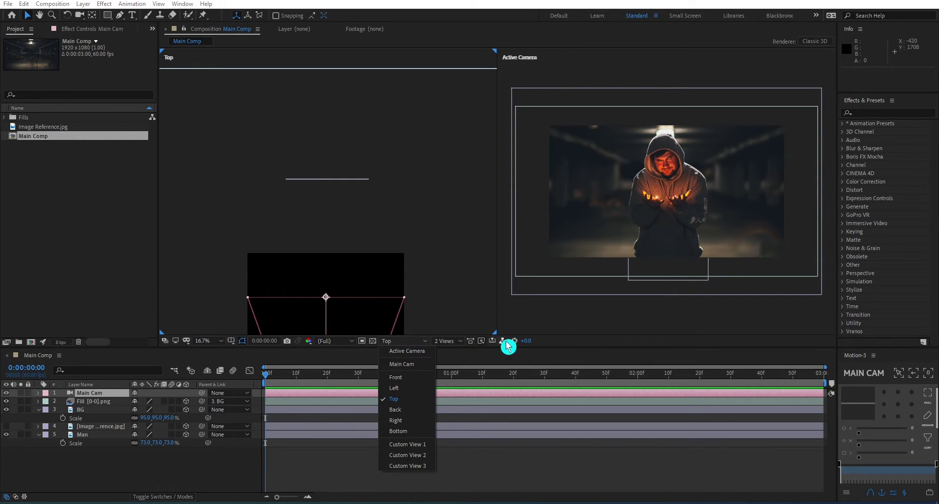
{"action": "left_click", "coordinate": [454, 342]}
{"action": "left_click", "coordinate": [447, 351]}
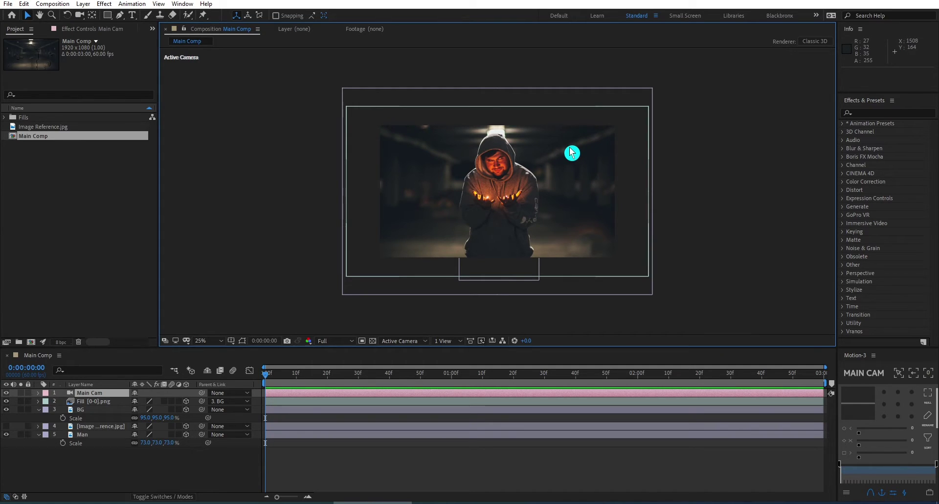
{"action": "left_click_drag", "start_coordinate": [79, 17], "coordinate": [159, 48]}
{"action": "left_click_drag", "start_coordinate": [511, 205], "coordinate": [541, 263]}
{"action": "key", "text": "ctrl+z"}
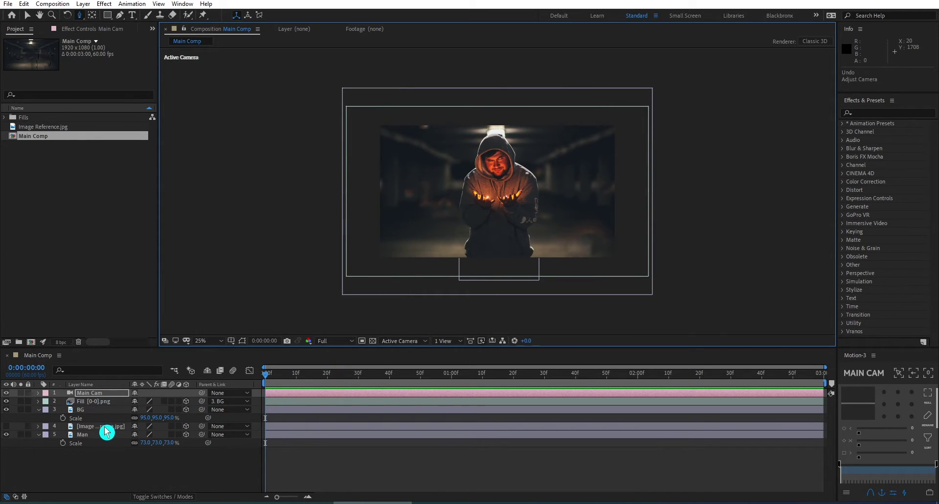
- Move the Man layer to the top of the layer stack and bring it forward along Z toward the camera in a two-view layout
{"action": "left_click", "coordinate": [88, 435]}
{"action": "left_click_drag", "start_coordinate": [88, 435], "coordinate": [96, 391]}
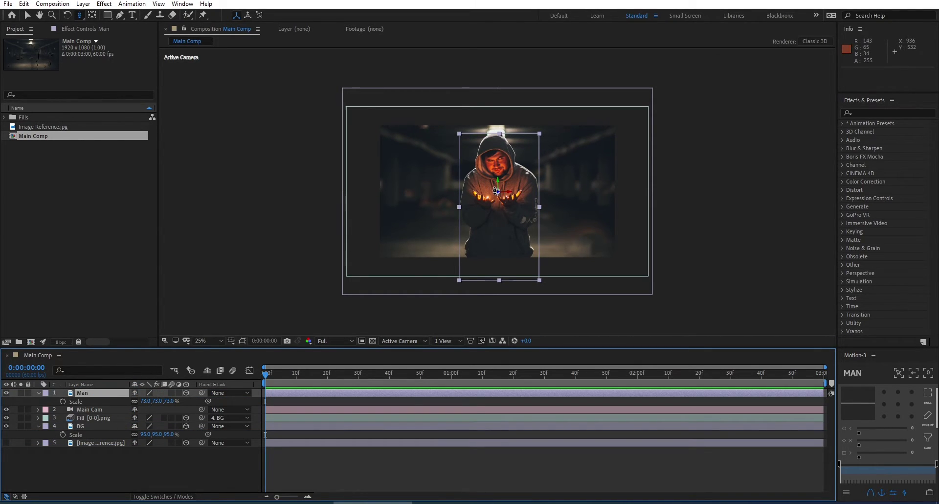
{"action": "left_click", "coordinate": [446, 340]}
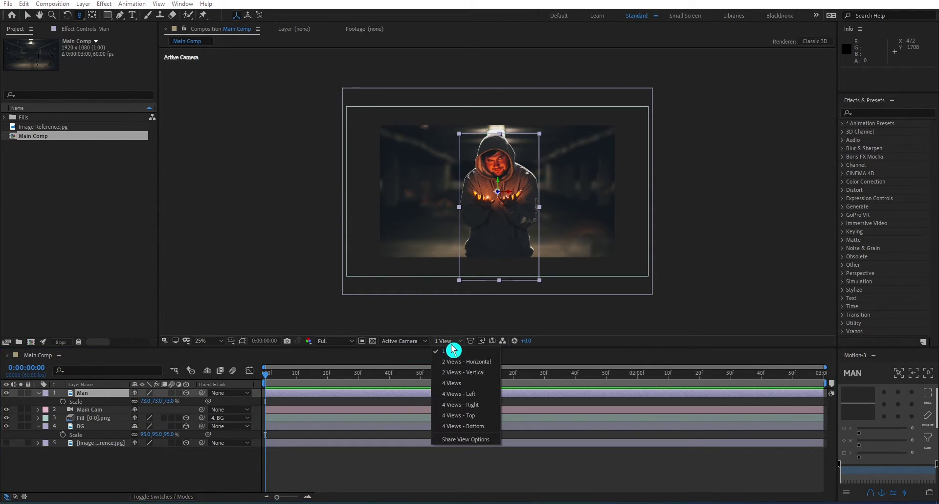
{"action": "left_click", "coordinate": [468, 362]}
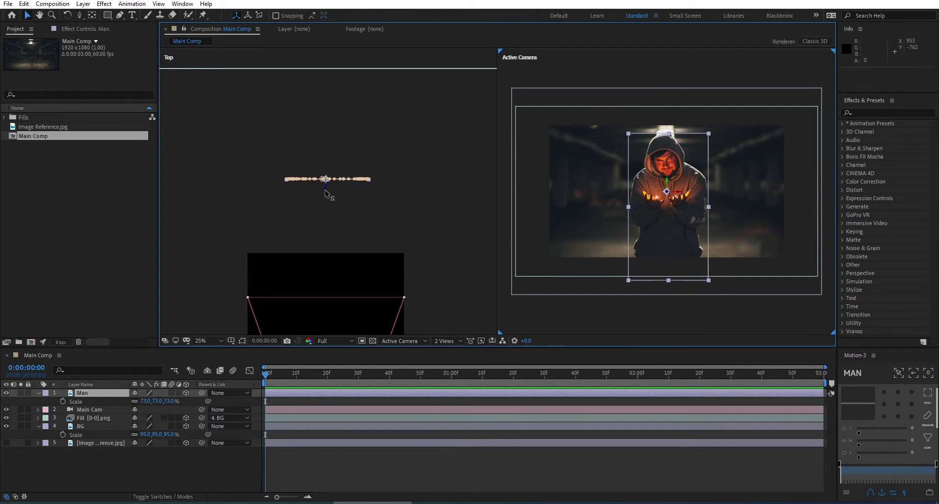
{"action": "left_click_drag", "start_coordinate": [326, 189], "coordinate": [335, 254]}
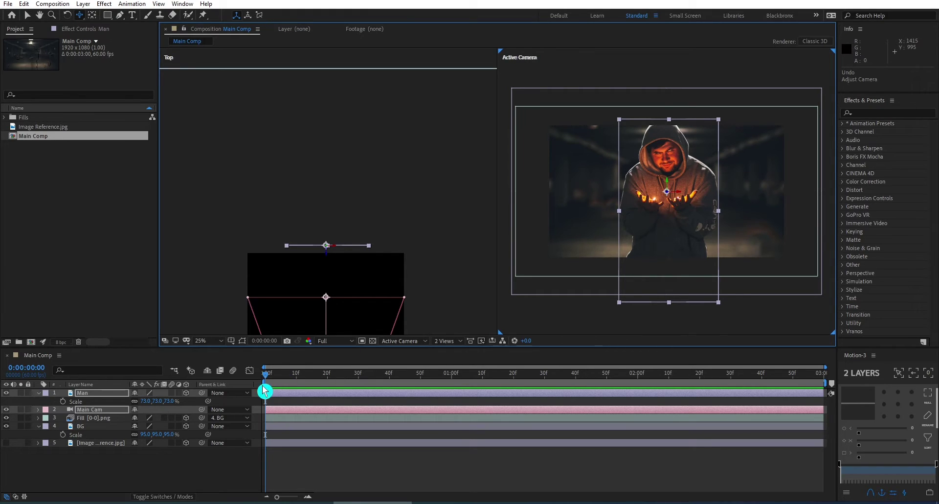
- Bring the Man layer further forward in the Top view, to a Z position of -180
{"action": "left_click", "coordinate": [113, 443]}
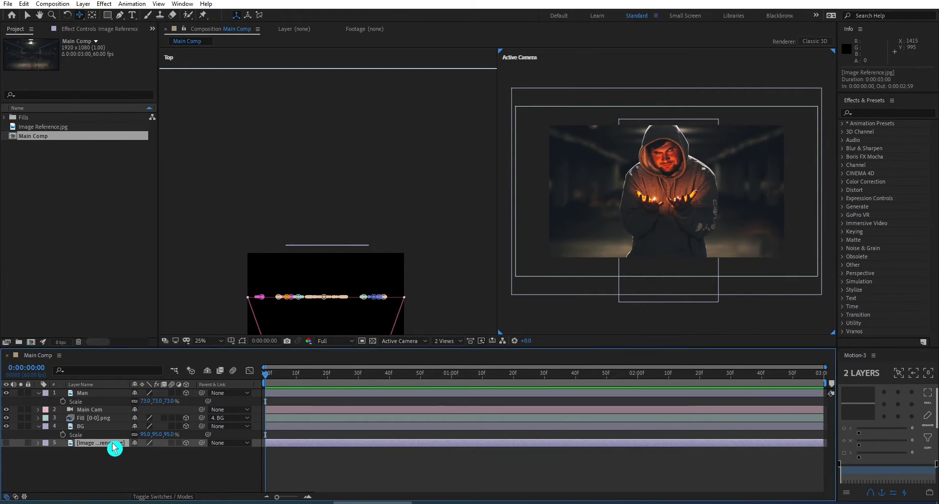
{"action": "key", "text": "h"}
{"action": "left_click_drag", "start_coordinate": [372, 271], "coordinate": [358, 179]}
{"action": "left_click", "coordinate": [93, 394]}
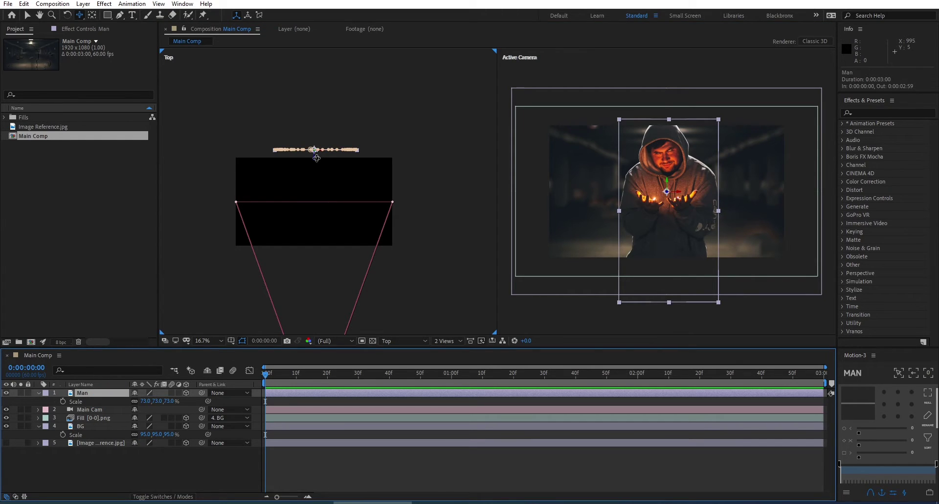
{"action": "left_click_drag", "start_coordinate": [314, 156], "coordinate": [328, 224]}
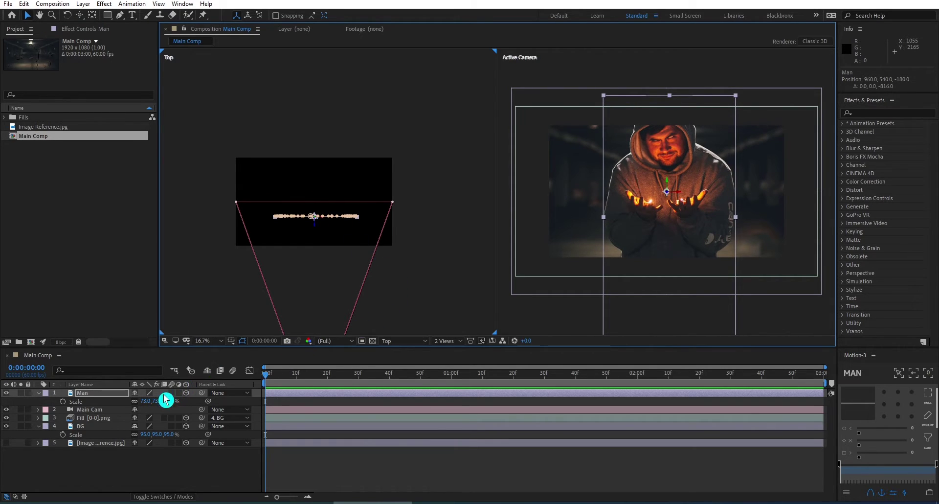
- Scale the Man layer down to 51% to make up for its closer depth
{"action": "key", "text": "comma"}
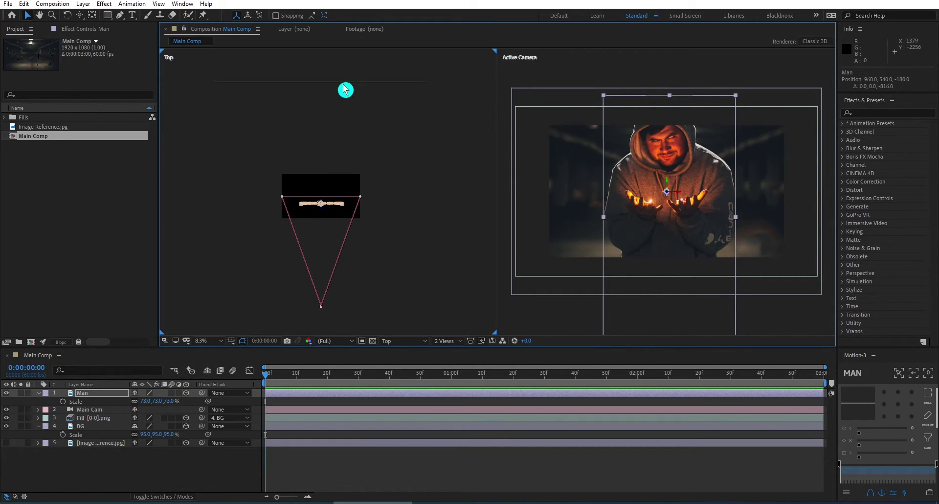
{"action": "left_click", "coordinate": [346, 89]}
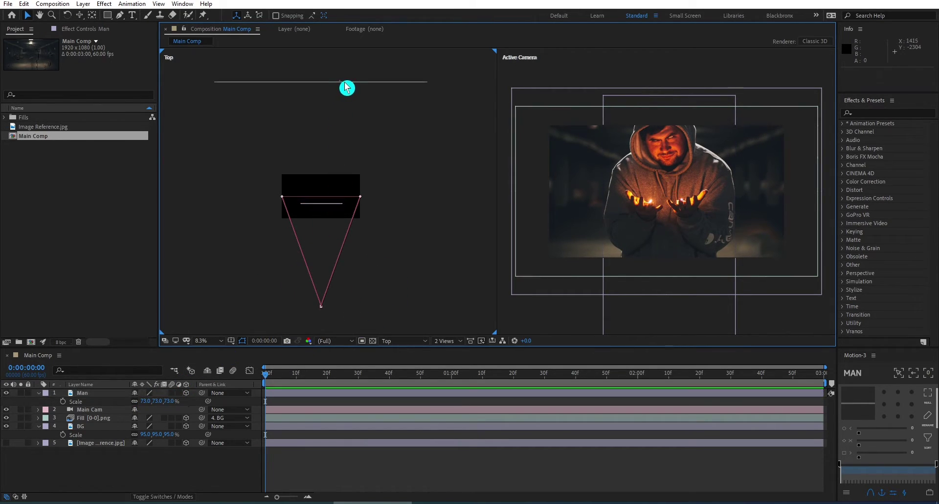
{"action": "left_click", "coordinate": [105, 394]}
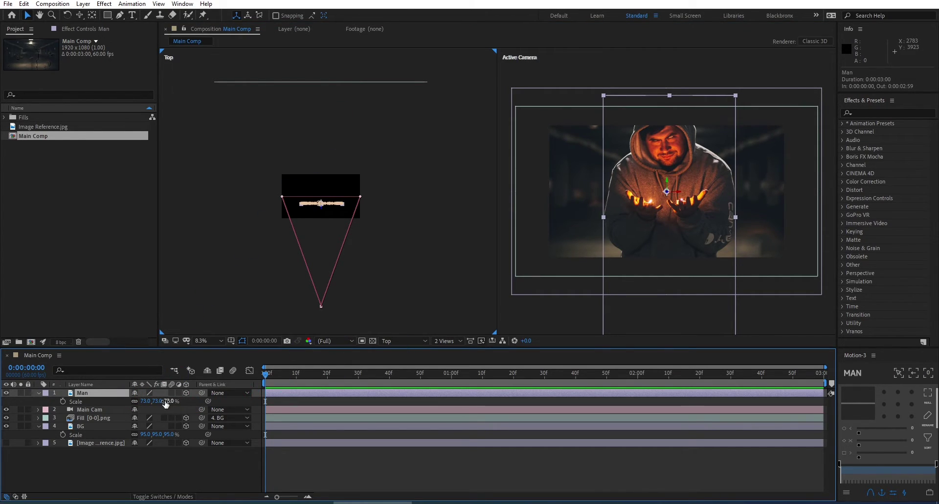
{"action": "left_click_drag", "start_coordinate": [172, 401], "coordinate": [163, 401]}
{"action": "left_click", "coordinate": [170, 409]}
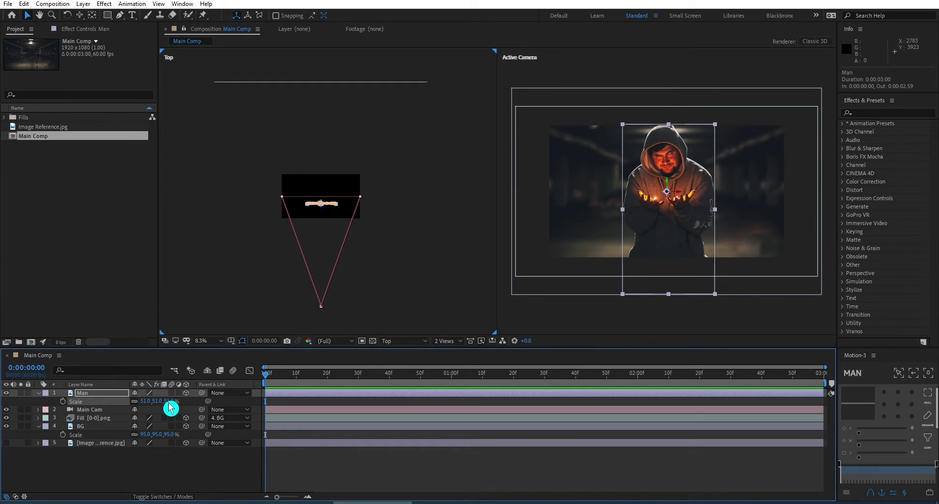
- Try dollying Main Cam in toward the man to check the depth, and undo the camera adjustment
{"action": "key", "text": "c"}
{"action": "left_click_drag", "start_coordinate": [666, 242], "coordinate": [699, 142]}
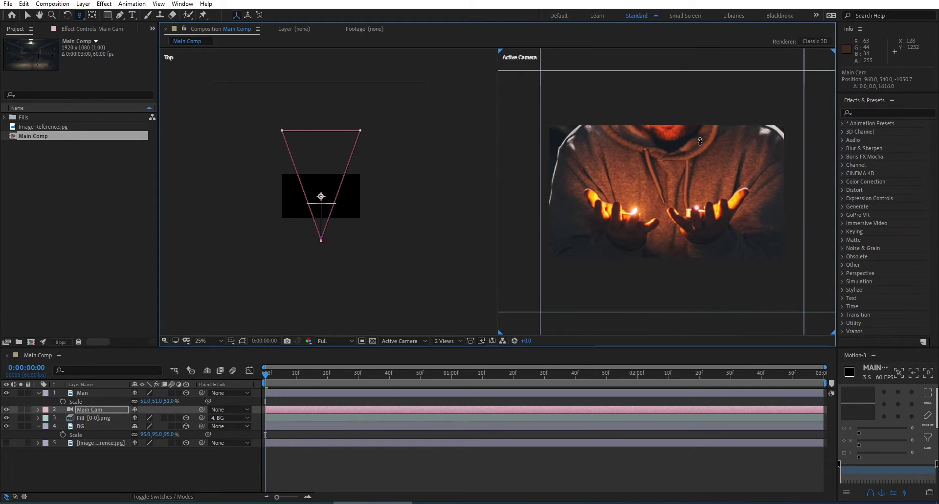
{"action": "key", "text": "ctrl+z"}
{"action": "key", "text": "v"}
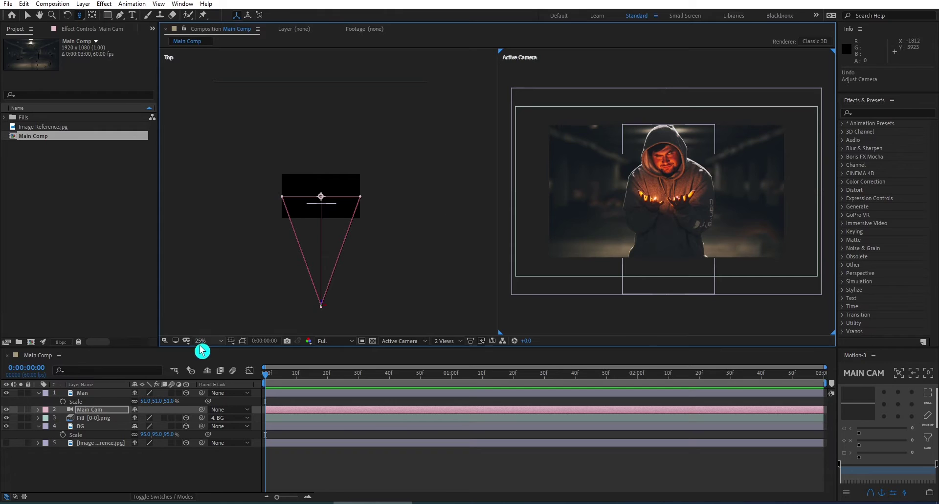
- Place a visible duplicate of the hidden Image Reference layer at the top of the stack, working in a single Active Camera view
{"action": "left_click", "coordinate": [86, 394]}
{"action": "key", "text": "s"}
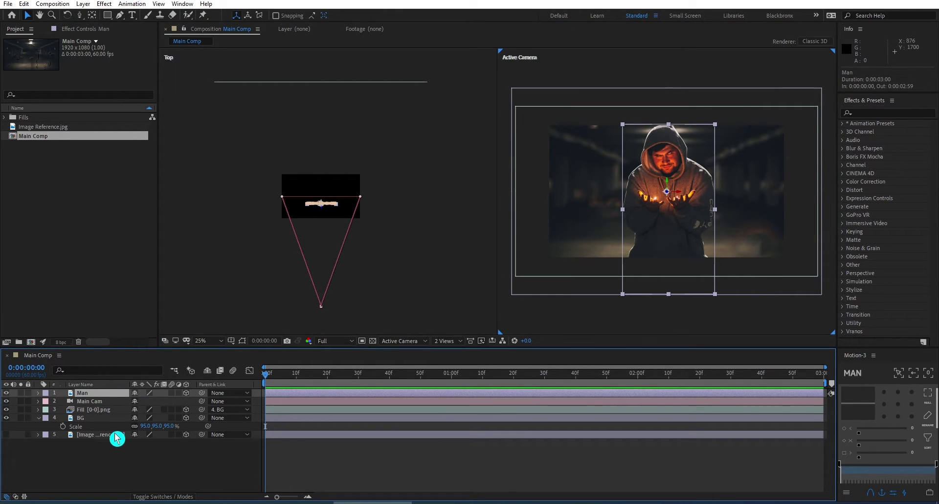
{"action": "left_click", "coordinate": [105, 435]}
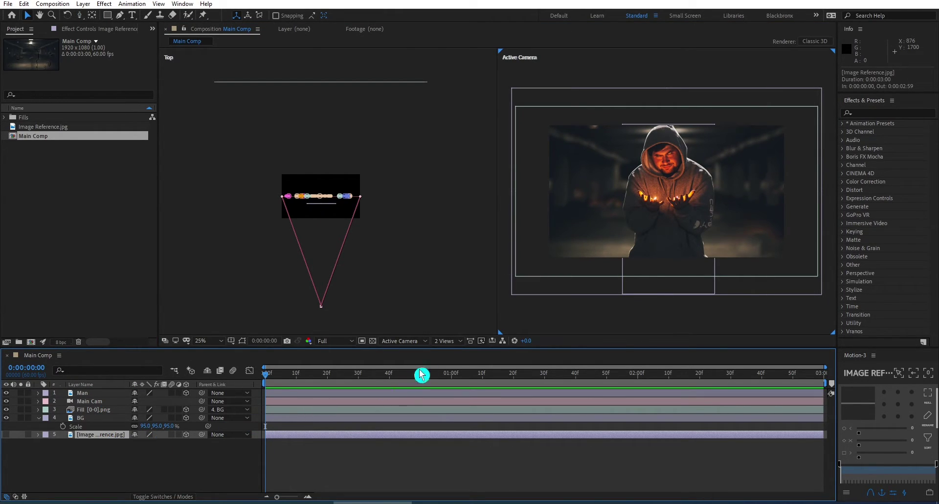
{"action": "left_click", "coordinate": [446, 345]}
{"action": "left_click", "coordinate": [465, 356]}
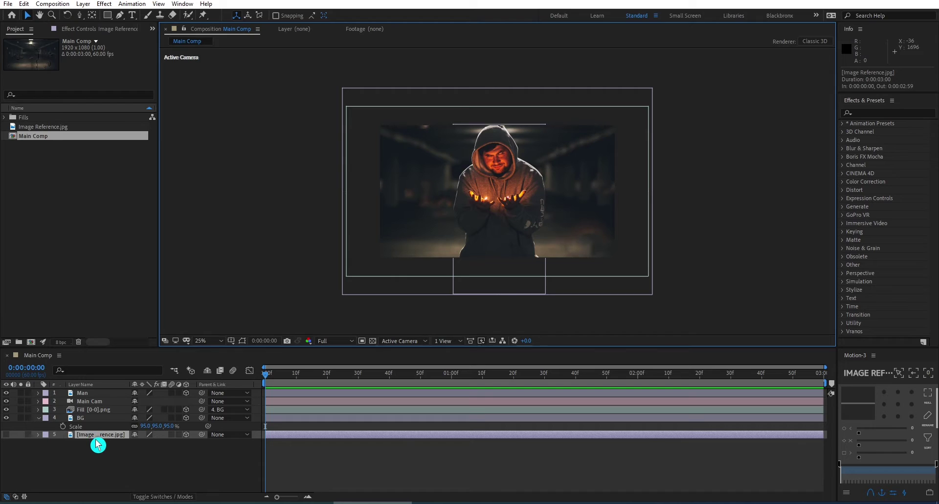
{"action": "key", "text": "ctrl+d"}
{"action": "left_click_drag", "start_coordinate": [100, 439], "coordinate": [104, 394]}
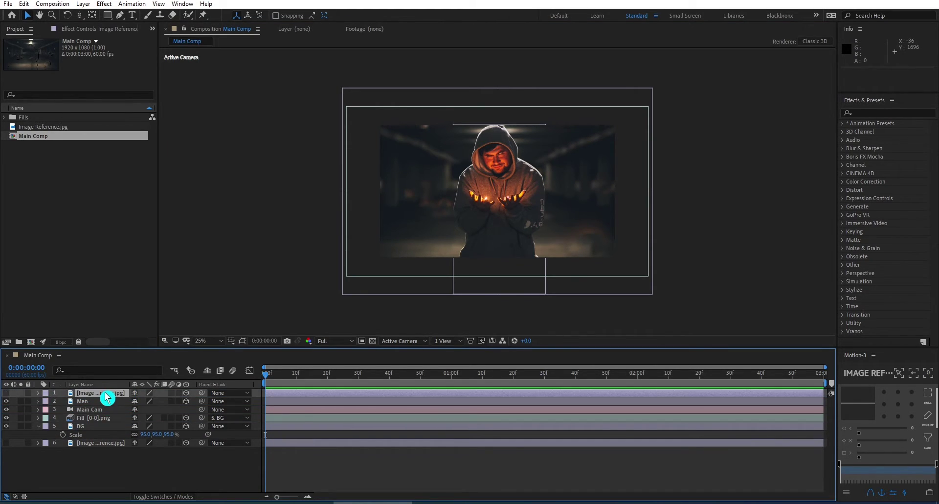
{"action": "left_click", "coordinate": [7, 394]}
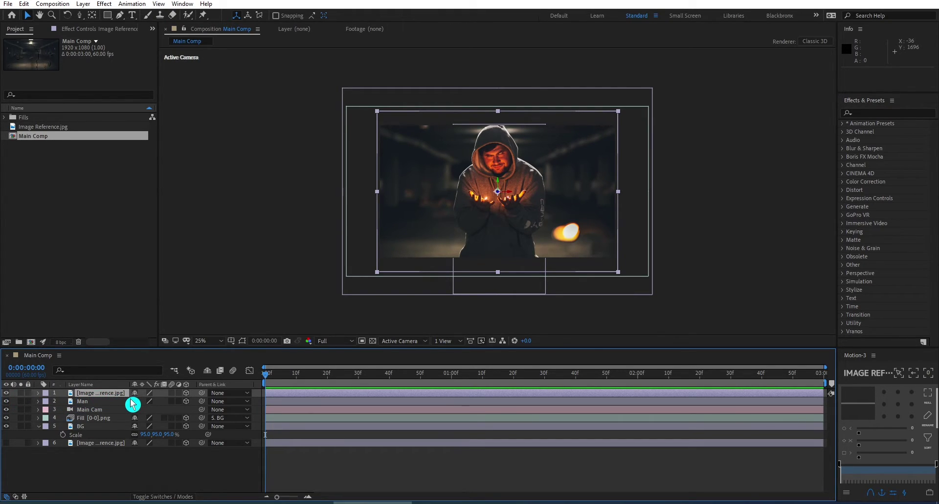
- Rename the duplicated candle layer as light 01
{"action": "key", "text": "Return"}
{"action": "type", "text": "light 01"}
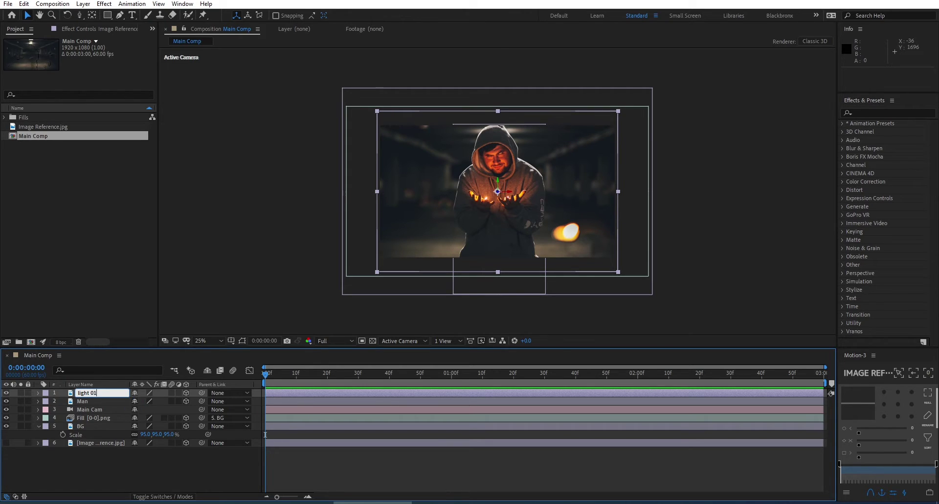
{"action": "key", "text": "Return"}
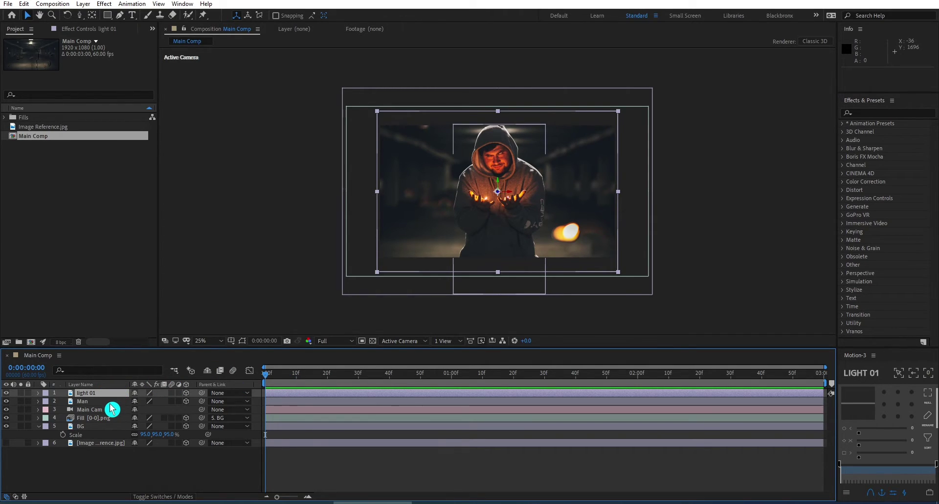
- Duplicate the light 01 layer and invert Mask 3 instead of Mask 2 on the copy to isolate another candle
{"action": "key", "text": "ctrl+d"}
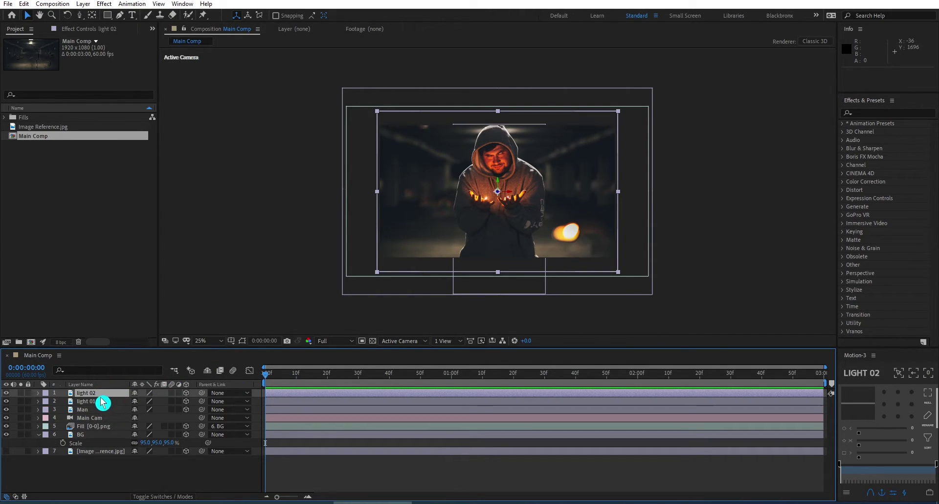
{"action": "key", "text": "m"}
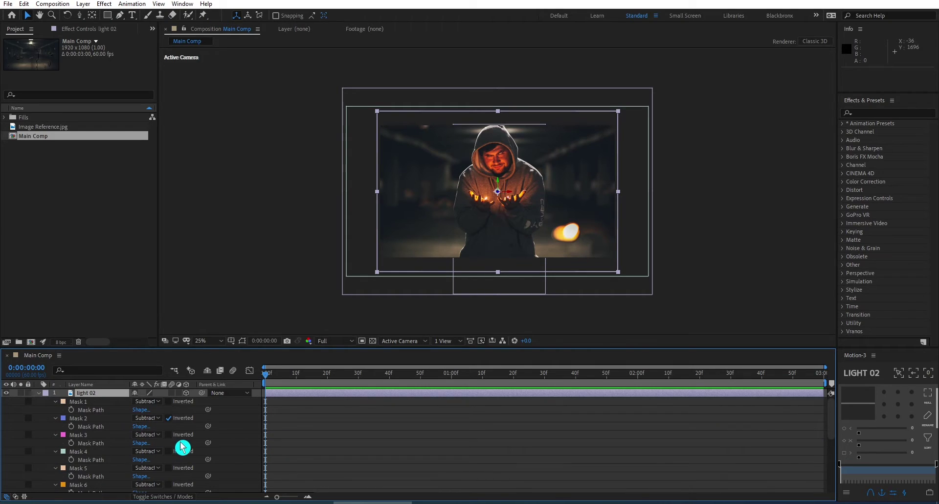
{"action": "left_click", "coordinate": [169, 420]}
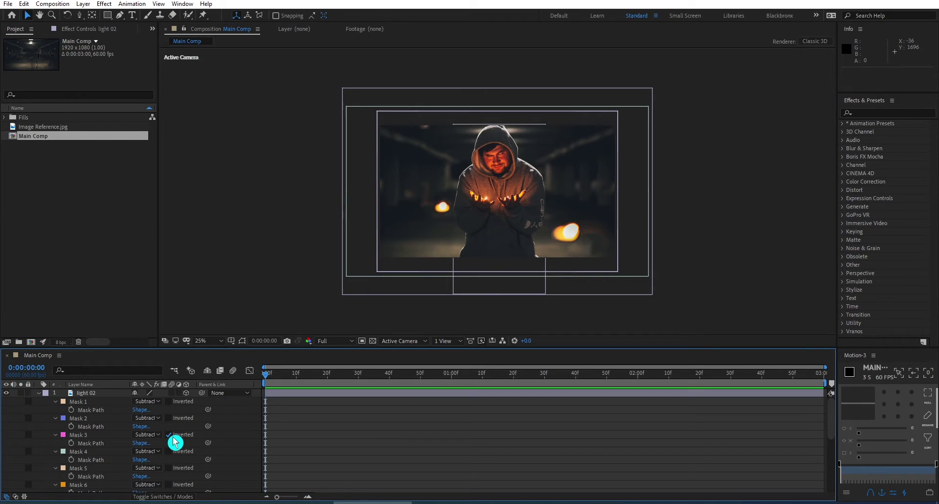
{"action": "left_click", "coordinate": [104, 393]}
{"action": "key", "text": "m"}
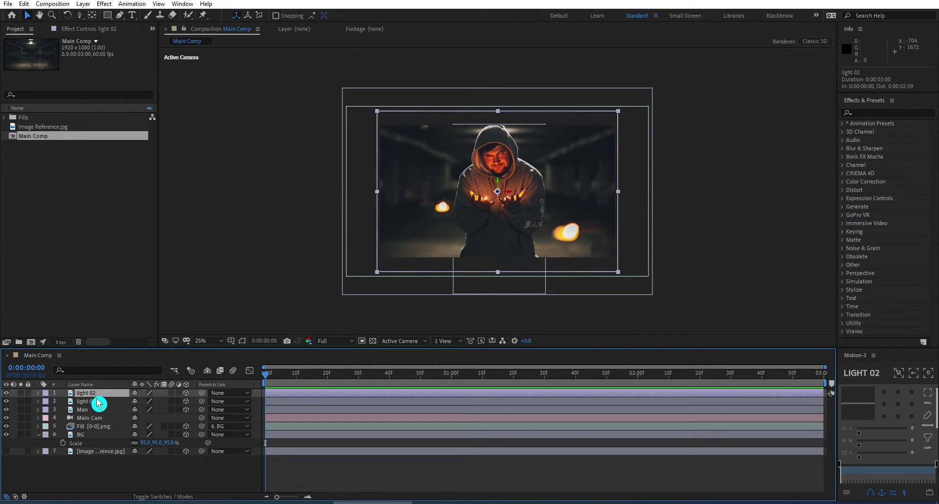
- Duplicate light 02 for the Mask 4 candle and bring the copy forward in the Top view to a Z position of -1506
{"action": "key", "text": "ctrl+d"}
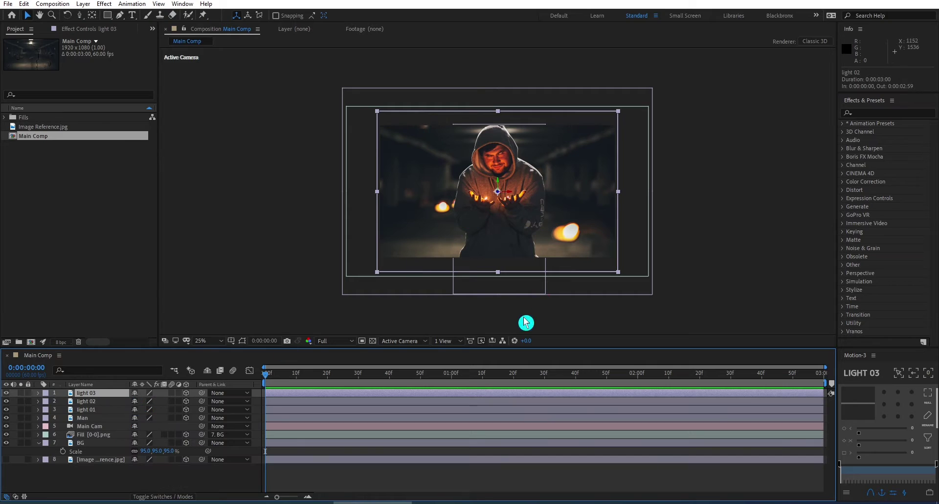
{"action": "left_click", "coordinate": [447, 341]}
{"action": "left_click", "coordinate": [459, 365]}
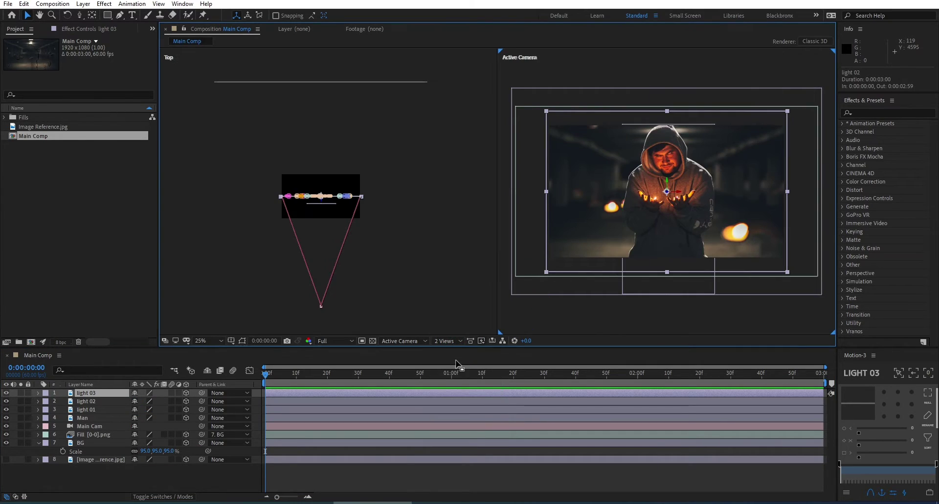
{"action": "scroll", "coordinate": [323, 217], "scroll_direction": "up", "scroll_amount": 2}
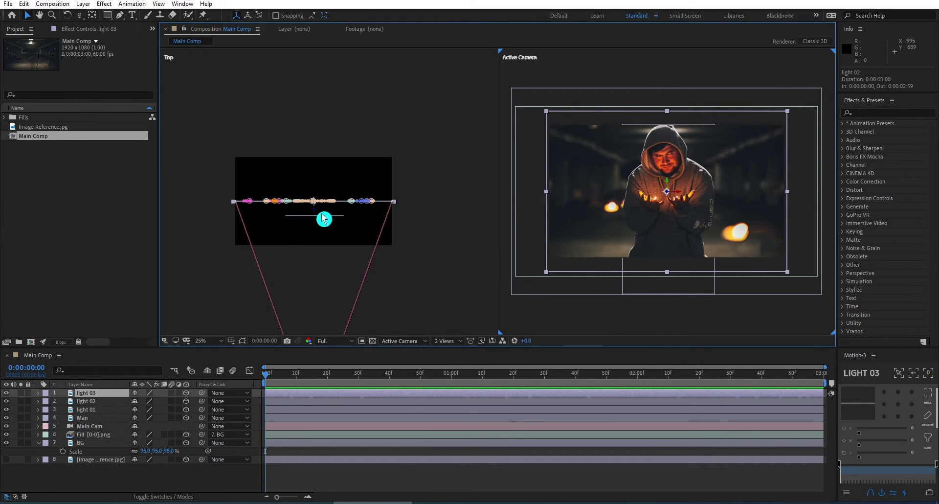
{"action": "left_click_drag", "start_coordinate": [313, 208], "coordinate": [360, 333]}
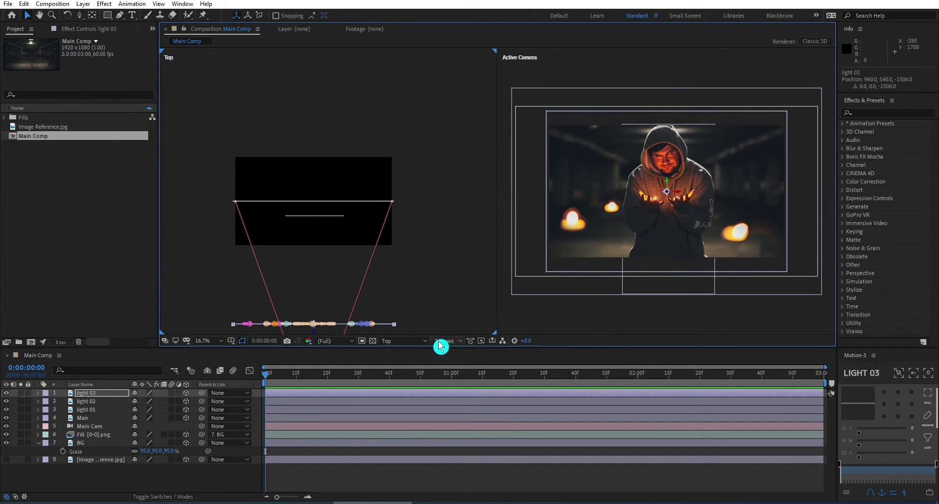
- Switch the composition to a single Active Camera view to inspect the large candle on the left
{"action": "left_click", "coordinate": [453, 345]}
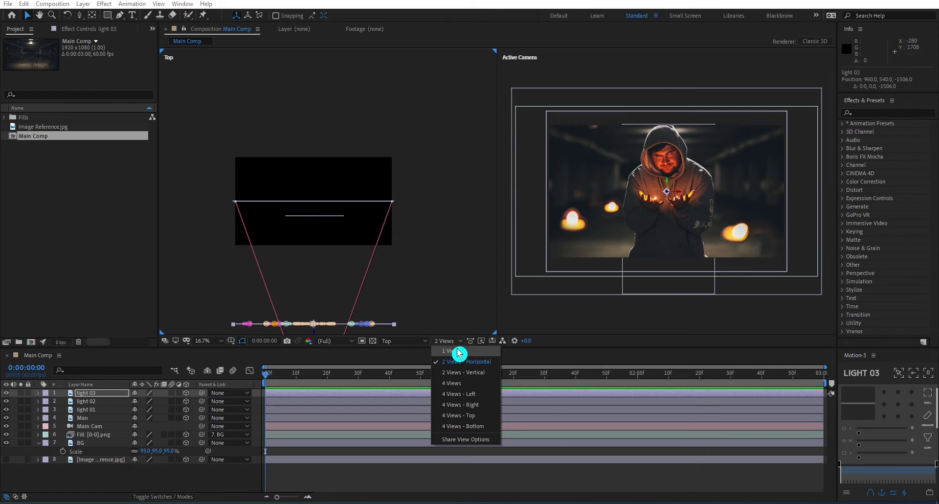
{"action": "left_click", "coordinate": [459, 356]}
{"action": "key", "text": "period"}
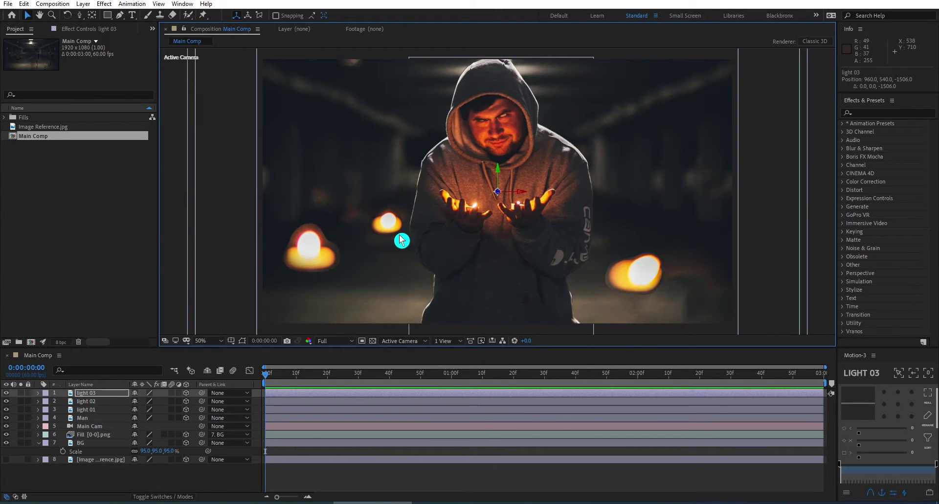
{"action": "scroll", "coordinate": [325, 266], "scroll_direction": "up", "scroll_amount": 1}
{"action": "scroll", "coordinate": [323, 268], "scroll_direction": "up", "scroll_amount": 1}
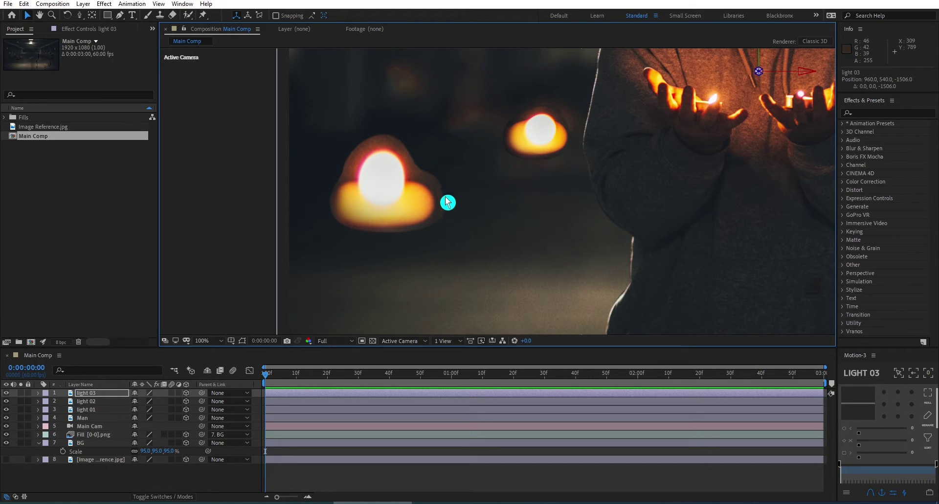
- Soften the large left candle by setting light 03's Mask 4 feather to 47 pixels and its expansion to -16 pixels
{"action": "left_click", "coordinate": [95, 387]}
{"action": "left_click", "coordinate": [99, 385]}
{"action": "key", "text": "m"}
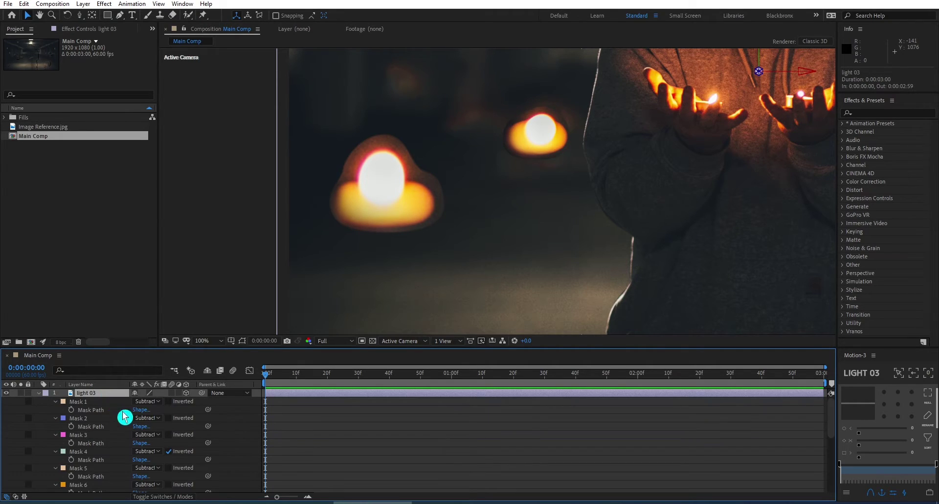
{"action": "key", "text": "m"}
{"action": "key", "text": "m"}
{"action": "scroll", "coordinate": [186, 462], "scroll_direction": "down", "scroll_amount": 5}
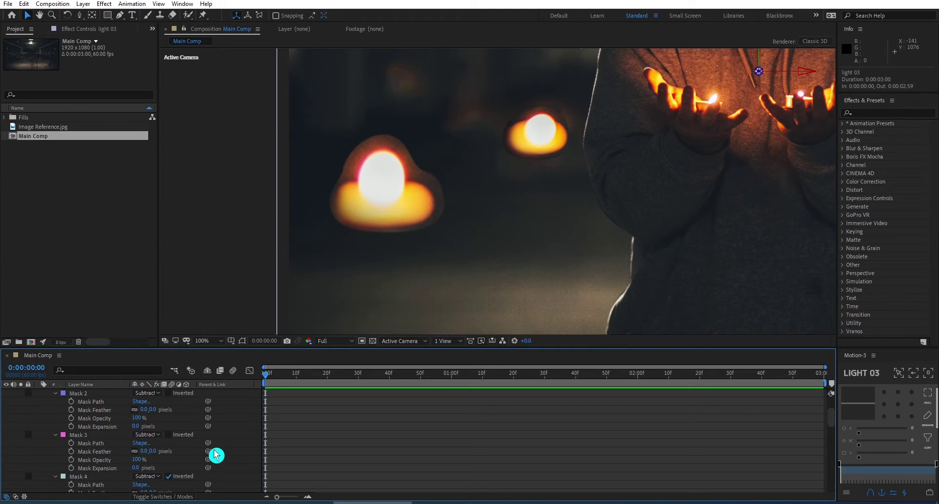
{"action": "scroll", "coordinate": [221, 455], "scroll_direction": "down", "scroll_amount": 2}
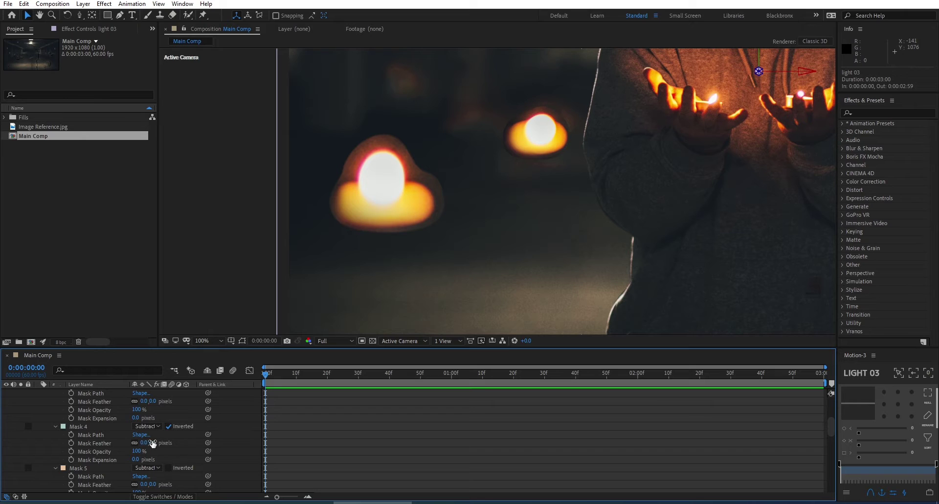
{"action": "left_click_drag", "start_coordinate": [152, 441], "coordinate": [184, 441]}
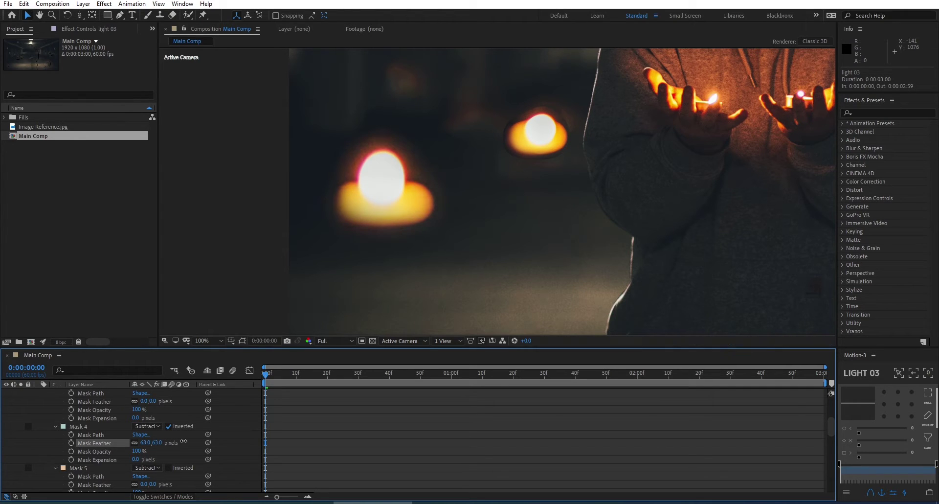
{"action": "left_click_drag", "start_coordinate": [184, 441], "coordinate": [185, 450]}
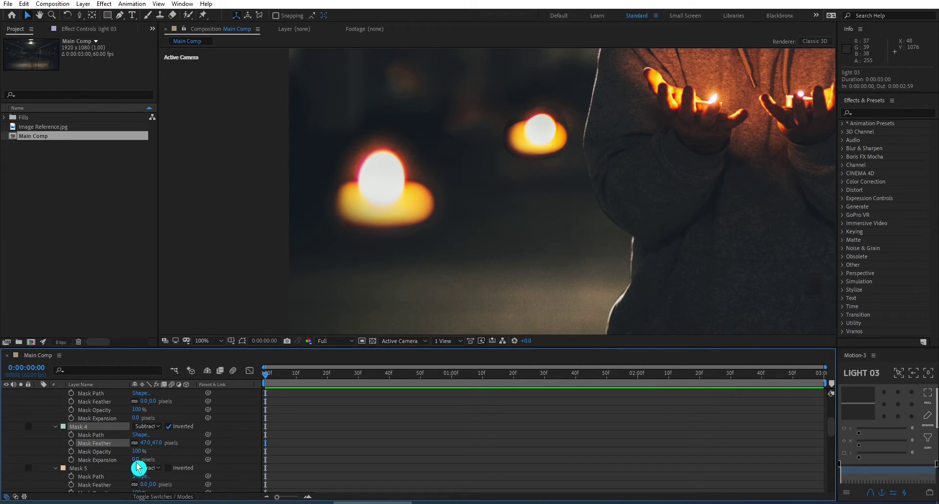
{"action": "left_click_drag", "start_coordinate": [131, 458], "coordinate": [134, 465]}
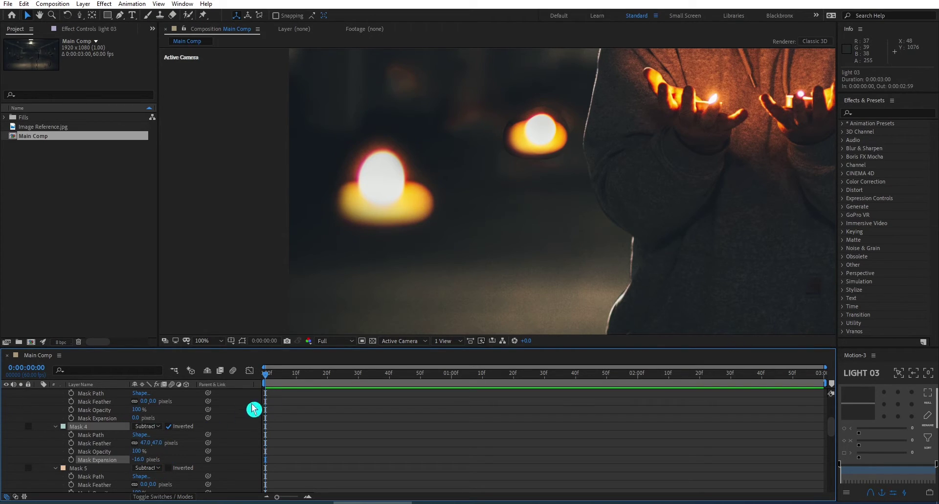
{"action": "key", "text": "u"}
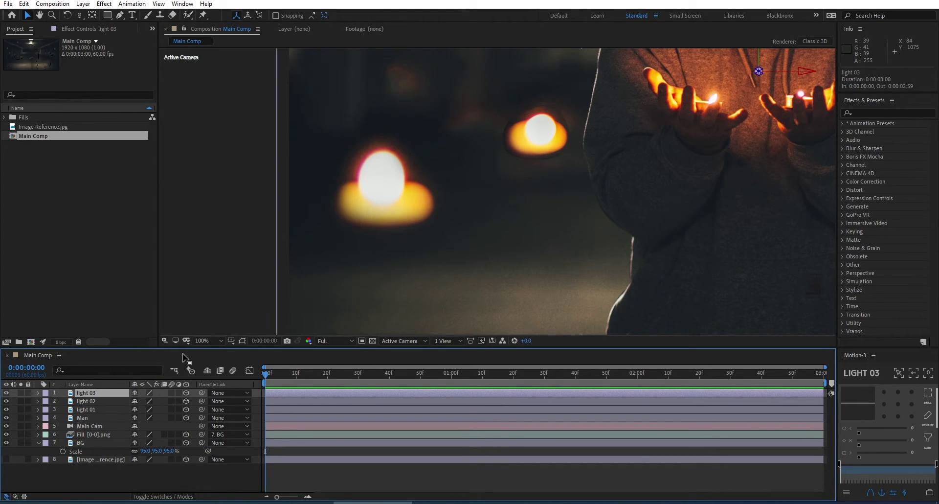
{"action": "left_click", "coordinate": [217, 342]}
{"action": "left_click", "coordinate": [224, 172]}
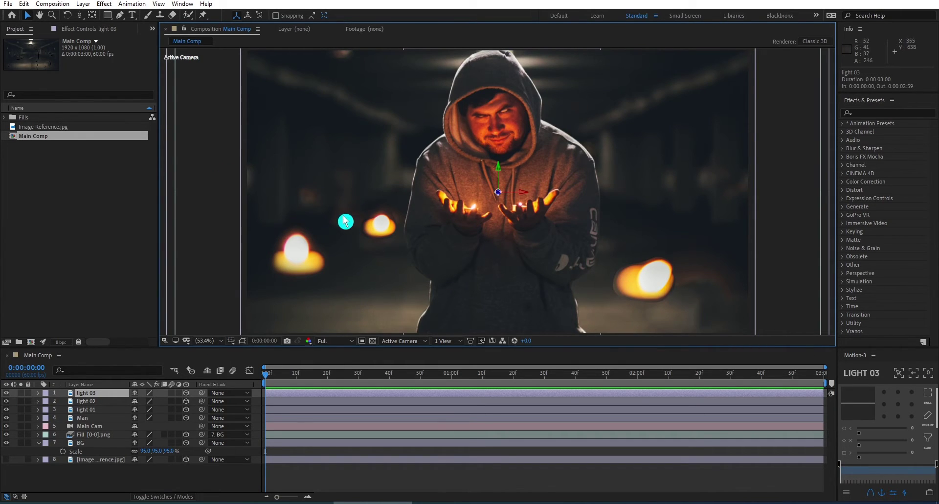
- Adjust Mask 2's feather and expansion on light 01 to soften the hard edge around the right-hand candle
{"action": "key", "text": "slash"}
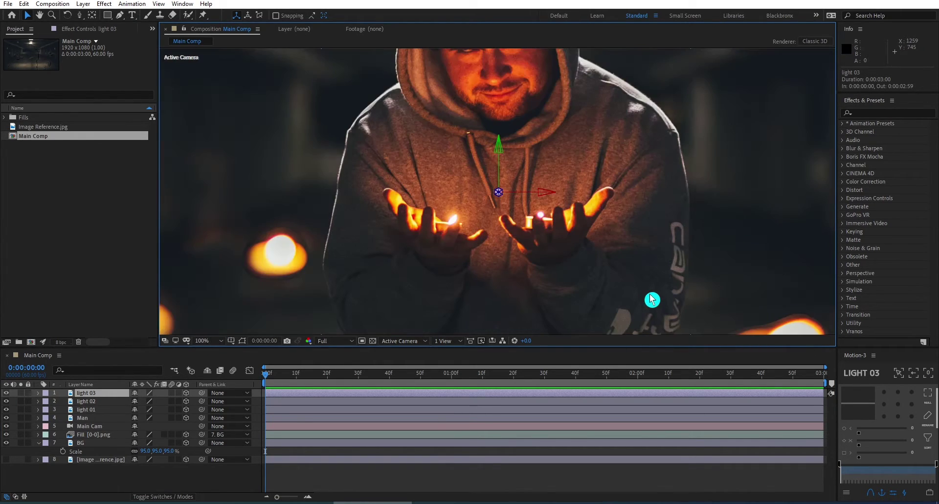
{"action": "left_click_drag", "start_coordinate": [635, 285], "coordinate": [374, 141]}
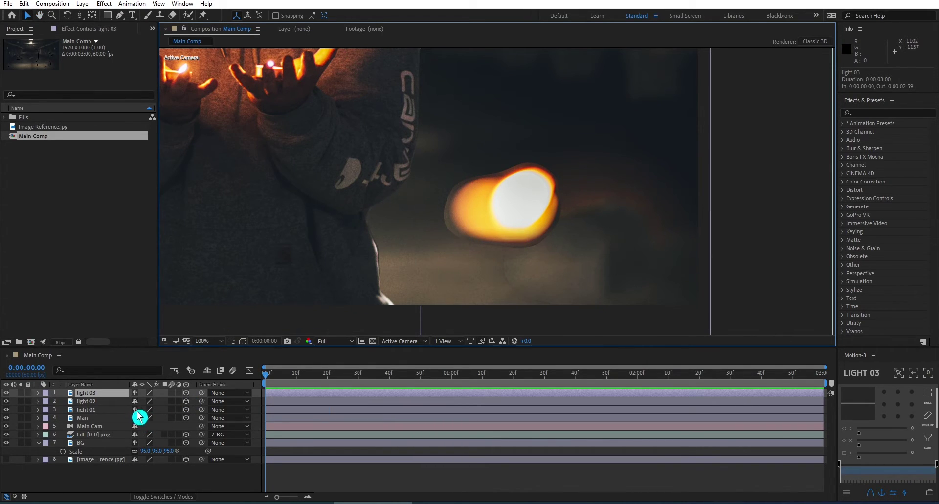
{"action": "left_click", "coordinate": [99, 414]}
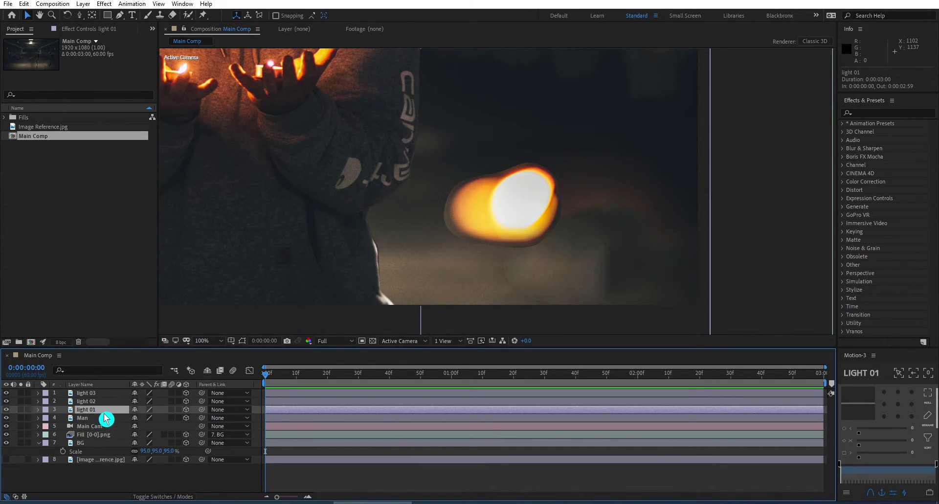
{"action": "key", "text": "m"}
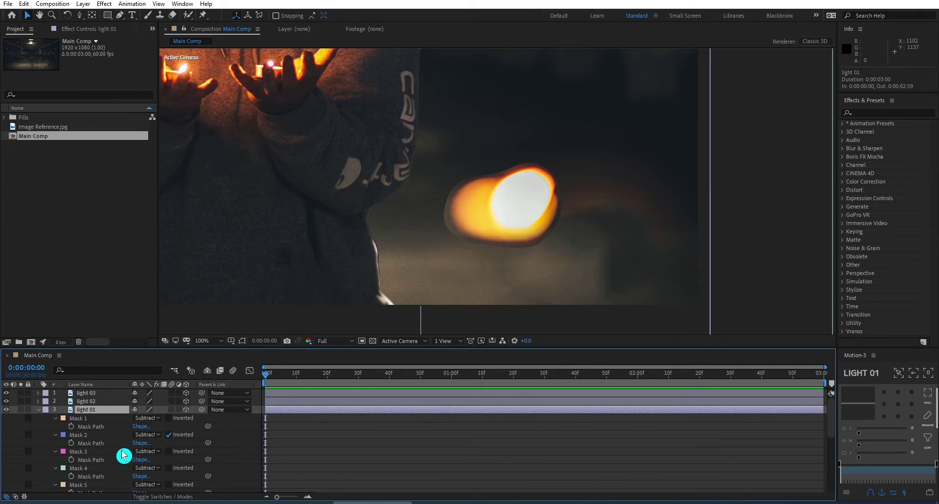
{"action": "key", "text": "m"}
{"action": "key", "text": "m"}
{"action": "scroll", "coordinate": [140, 468], "scroll_direction": "down", "scroll_amount": 1}
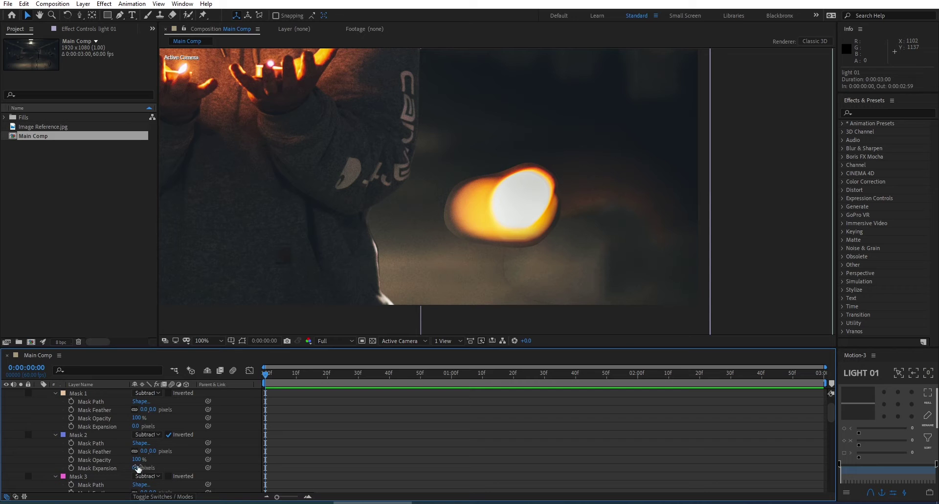
{"action": "left_click_drag", "start_coordinate": [135, 468], "coordinate": [171, 452]}
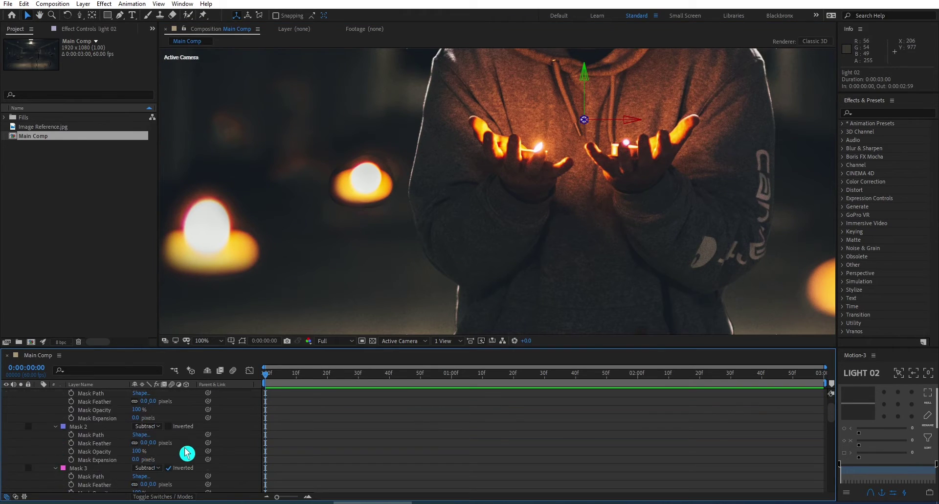
- Contract and feather Mask 3 on light 02 so its candle blends into the background
{"action": "scroll", "coordinate": [184, 453], "scroll_direction": "down", "scroll_amount": 1}
{"action": "left_click_drag", "start_coordinate": [136, 476], "coordinate": [124, 476]}
{"action": "left_click_drag", "start_coordinate": [144, 459], "coordinate": [168, 460]}
{"action": "key", "text": "shift+slash"}
{"action": "key", "text": "u"}
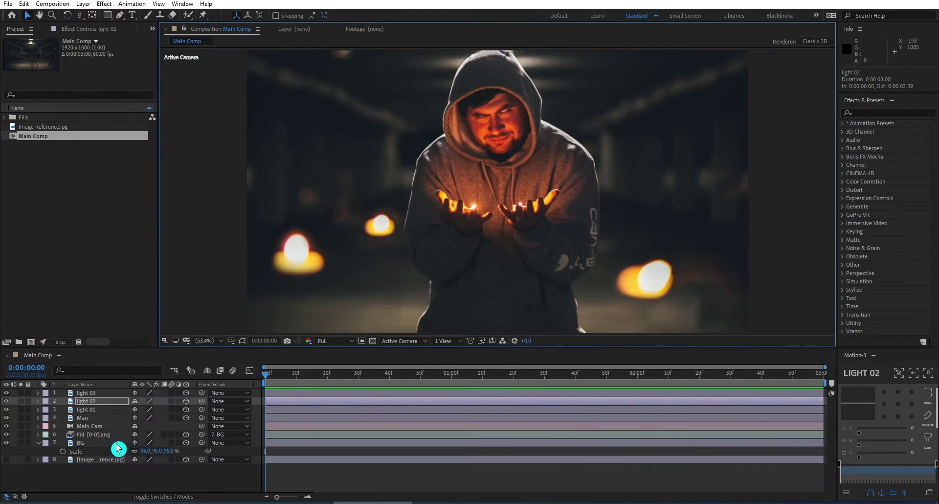
- Duplicate light 03 for the Mask 5 candle, place it above the large left candle, and set its feather to 18 and expansion to -5 pixels
{"action": "left_click", "coordinate": [94, 393]}
{"action": "key", "text": "ctrl+Up"}
{"action": "key", "text": "m"}
{"action": "scroll", "coordinate": [214, 444], "scroll_direction": "down", "scroll_amount": 1}
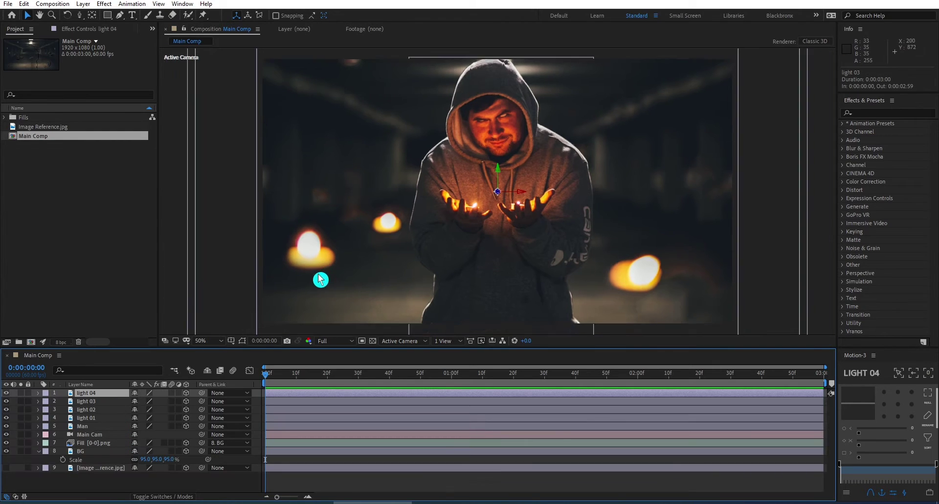
{"action": "left_click_drag", "start_coordinate": [321, 275], "coordinate": [576, 194]}
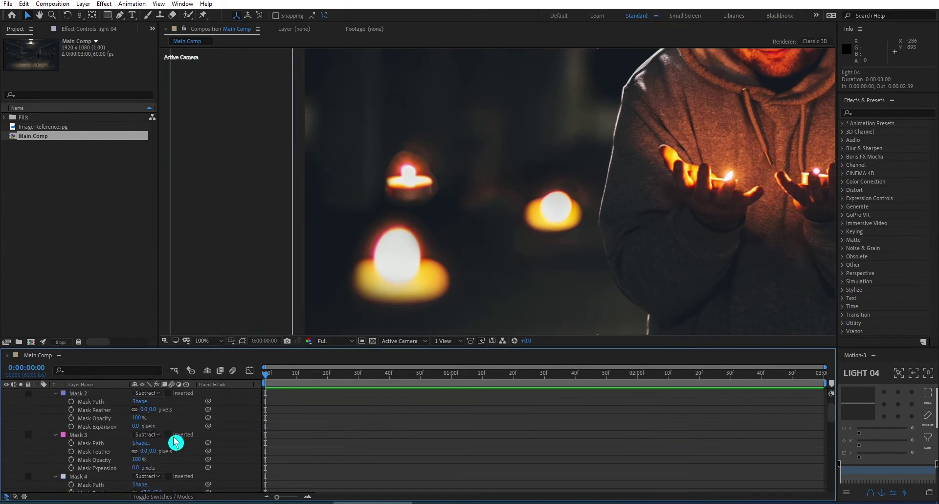
{"action": "left_click", "coordinate": [172, 443]}
{"action": "left_click", "coordinate": [358, 421]}
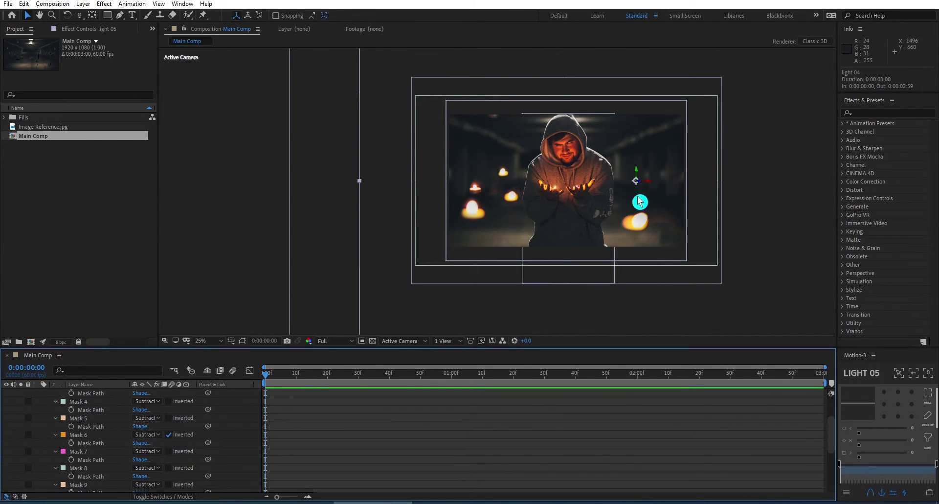
- Place light 05's Mask 6 candle above the other candles left of the man, with mask feather 20 and expansion -5 pixels
{"action": "left_click_drag", "start_coordinate": [636, 182], "coordinate": [688, 182]}
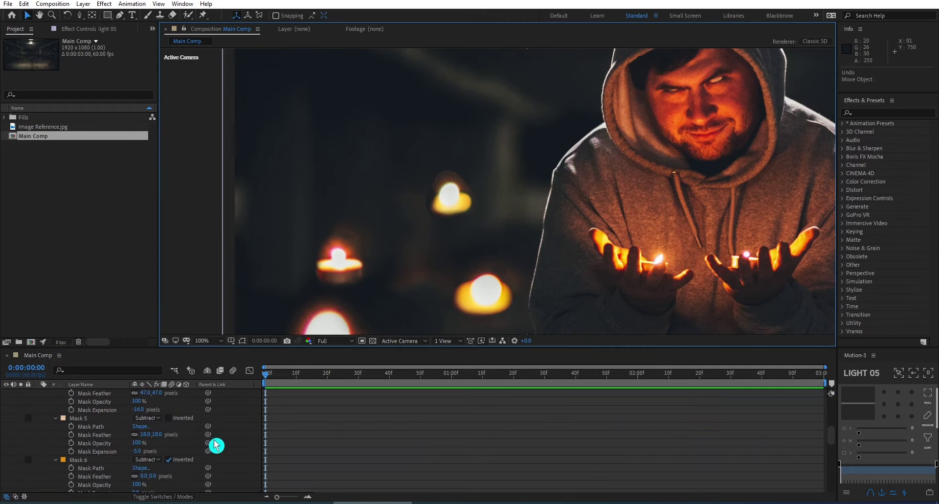
{"action": "left_click", "coordinate": [152, 476]}
{"action": "type", "text": "5"}
{"action": "key", "text": "Return"}
{"action": "scroll", "coordinate": [190, 482], "scroll_direction": "down", "scroll_amount": 1}
{"action": "left_click", "coordinate": [136, 467]}
{"action": "type", "text": "-5"}
{"action": "key", "text": "Return"}
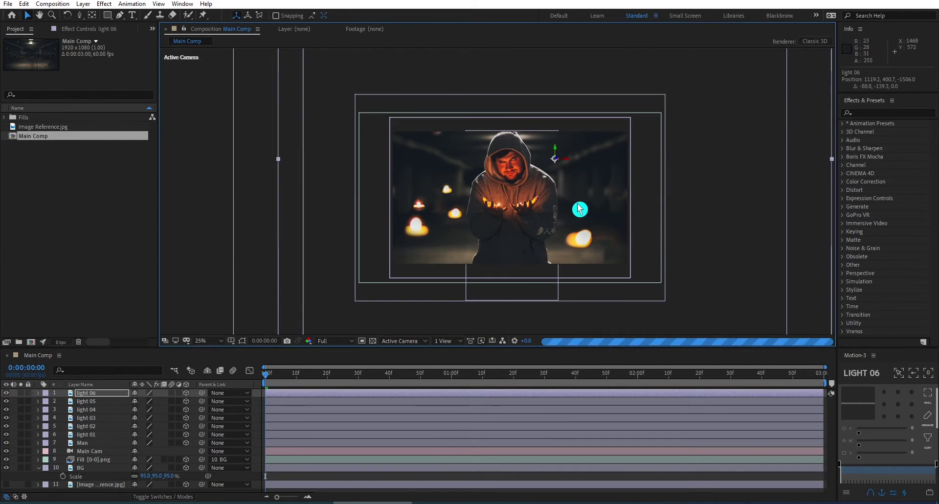
- Place light 06's Mask 7 candle near the floor left of the man and feather that mask by 20 pixels
{"action": "key", "text": "ctrl+z"}
{"action": "left_click_drag", "start_coordinate": [438, 246], "coordinate": [499, 157]}
{"action": "key", "text": "ctrl+z"}
{"action": "left_click_drag", "start_coordinate": [450, 252], "coordinate": [520, 229]}
{"action": "left_click_drag", "start_coordinate": [521, 229], "coordinate": [516, 241]}
{"action": "scroll", "coordinate": [485, 229], "scroll_direction": "up", "scroll_amount": 2}
{"action": "scroll", "coordinate": [431, 274], "scroll_direction": "up", "scroll_amount": 1}
{"action": "scroll", "coordinate": [430, 249], "scroll_direction": "down", "scroll_amount": 1}
{"action": "scroll", "coordinate": [433, 252], "scroll_direction": "up", "scroll_amount": 1}
{"action": "scroll", "coordinate": [452, 302], "scroll_direction": "down", "scroll_amount": 1}
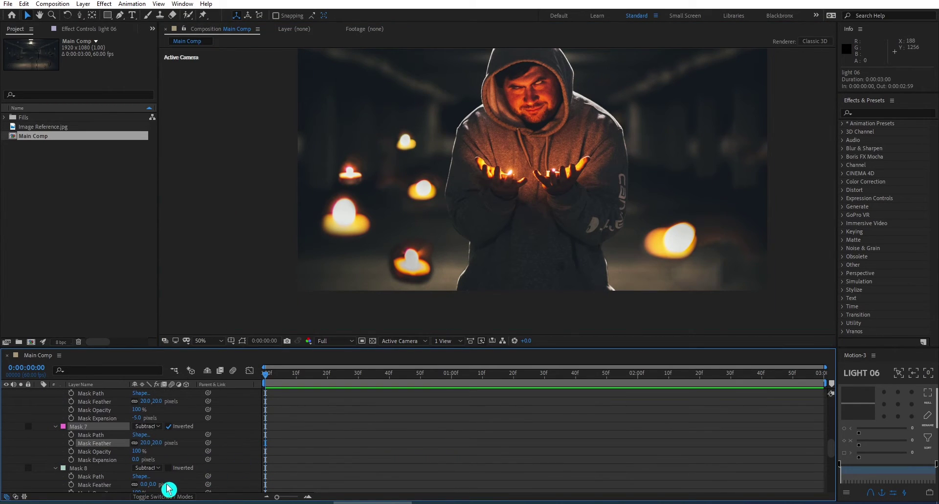
- Set the Mask 7 expansion on light 06 to -45 pixels
{"action": "left_click", "coordinate": [140, 459]}
{"action": "type", "text": "-8"}
{"action": "key", "text": "Return"}
{"action": "key", "text": "Return"}
{"action": "left_click", "coordinate": [140, 460]}
{"action": "type", "text": "-35"}
{"action": "key", "text": "Return"}
{"action": "scroll", "coordinate": [471, 250], "scroll_direction": "down", "scroll_amount": 2}
{"action": "key", "text": "u"}
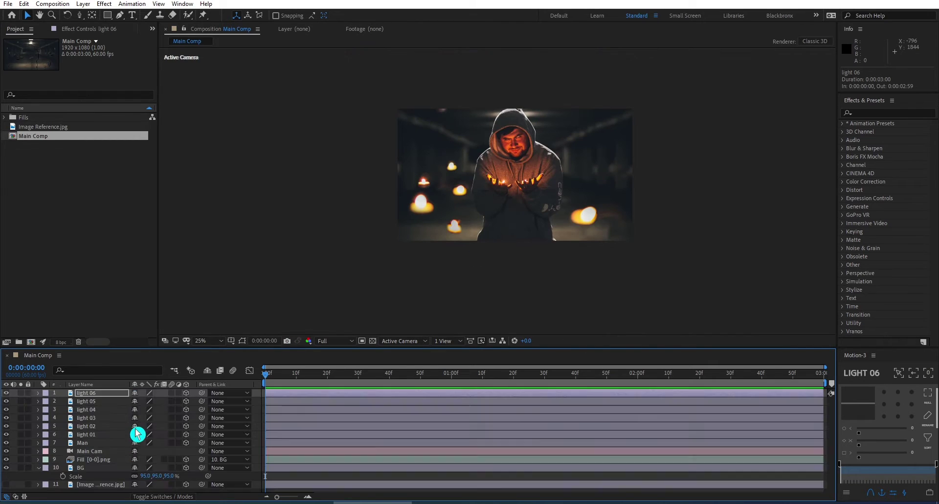
- Duplicate light 06, invert Mask 8 instead of Mask 7 on the copy, and place that candle to the right of the man
{"action": "key", "text": "ctrl+shift+h"}
{"action": "key", "text": "ctrl+d"}
{"action": "key", "text": "m"}
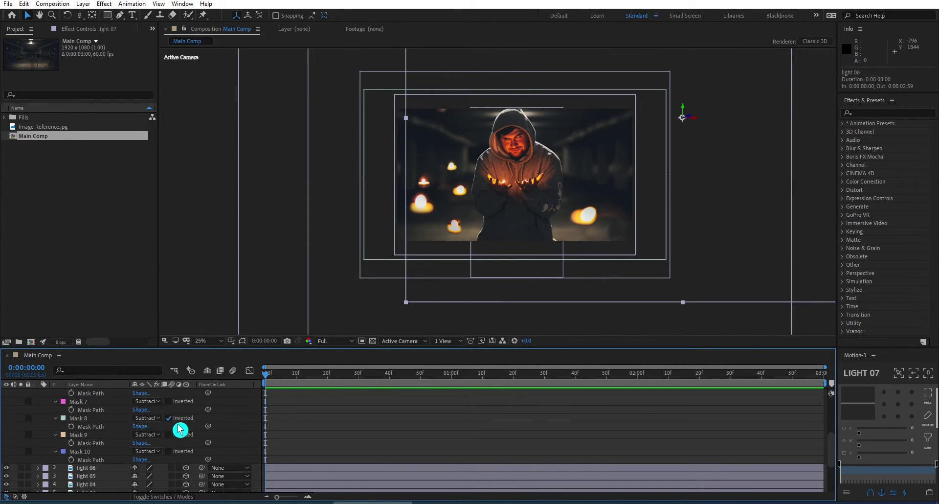
{"action": "scroll", "coordinate": [180, 427], "scroll_direction": "up", "scroll_amount": 4}
{"action": "left_click_drag", "start_coordinate": [812, 256], "coordinate": [615, 182]}
{"action": "scroll", "coordinate": [613, 153], "scroll_direction": "up", "scroll_amount": 2}
- Set the Mask 8 feather on light 07 to 25 pixels and its expansion to -25 pixels
{"action": "left_click", "coordinate": [93, 394]}
{"action": "key", "text": "m"}
{"action": "key", "text": "m"}
{"action": "scroll", "coordinate": [186, 454], "scroll_direction": "down", "scroll_amount": 10}
{"action": "type", "text": "25"}
{"action": "key", "text": "Return"}
{"action": "left_click", "coordinate": [136, 476]}
{"action": "type", "text": "-10"}
{"action": "key", "text": "Return"}
{"action": "type", "text": "-20"}
{"action": "key", "text": "Return"}
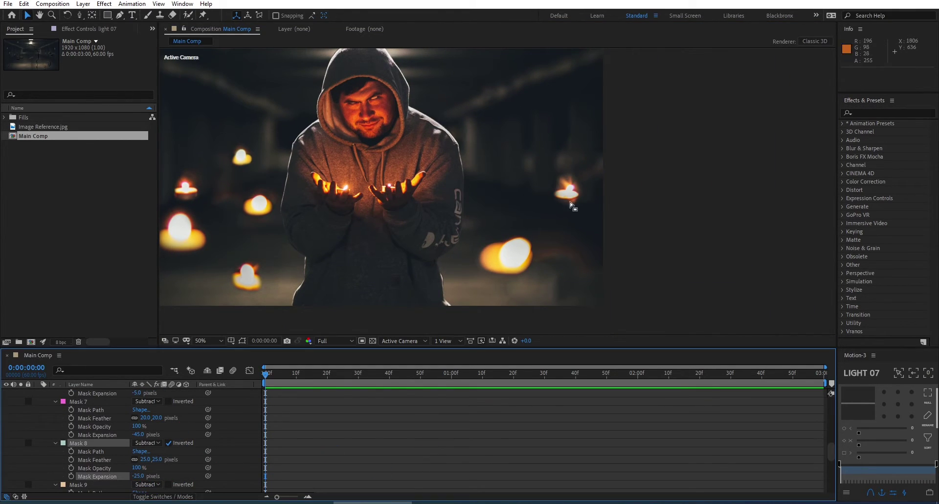
{"action": "key", "text": "u"}
- Duplicate light 07 and invert Mask 9 instead of Mask 8 on the copy to isolate another candle
{"action": "scroll", "coordinate": [234, 421], "scroll_direction": "up", "scroll_amount": 5}
{"action": "scroll", "coordinate": [407, 298], "scroll_direction": "down", "scroll_amount": 2}
{"action": "left_click", "coordinate": [116, 393]}
{"action": "key", "text": "ctrl+d"}
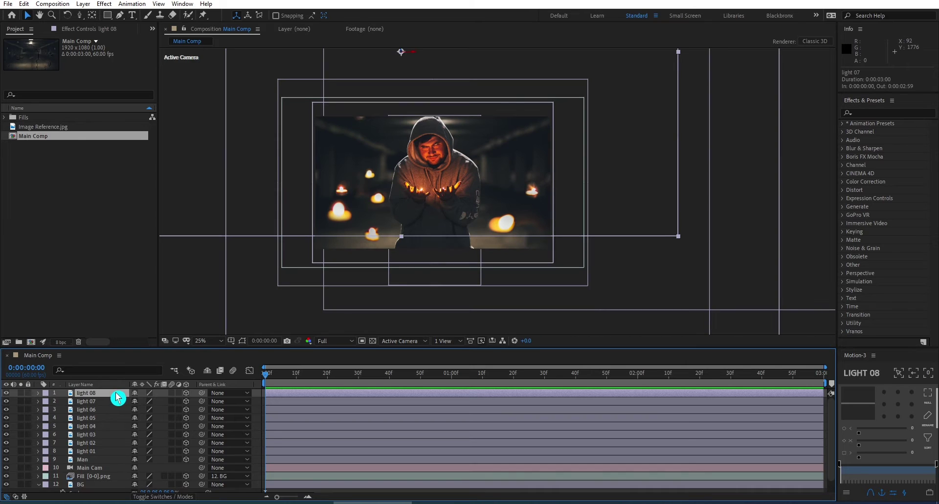
{"action": "key", "text": "m"}
{"action": "scroll", "coordinate": [172, 433], "scroll_direction": "down", "scroll_amount": 4}
{"action": "key", "text": "m"}
{"action": "scroll", "coordinate": [189, 432], "scroll_direction": "up", "scroll_amount": 2}
{"action": "left_click_drag", "start_coordinate": [464, 58], "coordinate": [476, 99]}
{"action": "key", "text": "ctrl+z"}
{"action": "left_click_drag", "start_coordinate": [487, 183], "coordinate": [515, 173]}
{"action": "key", "text": "ctrl+z"}
{"action": "key", "text": "ctrl+z"}
{"action": "key", "text": "ctrl+z"}
{"action": "left_click_drag", "start_coordinate": [437, 75], "coordinate": [551, 179]}
{"action": "key", "text": "ctrl+z"}
{"action": "key", "text": "s"}
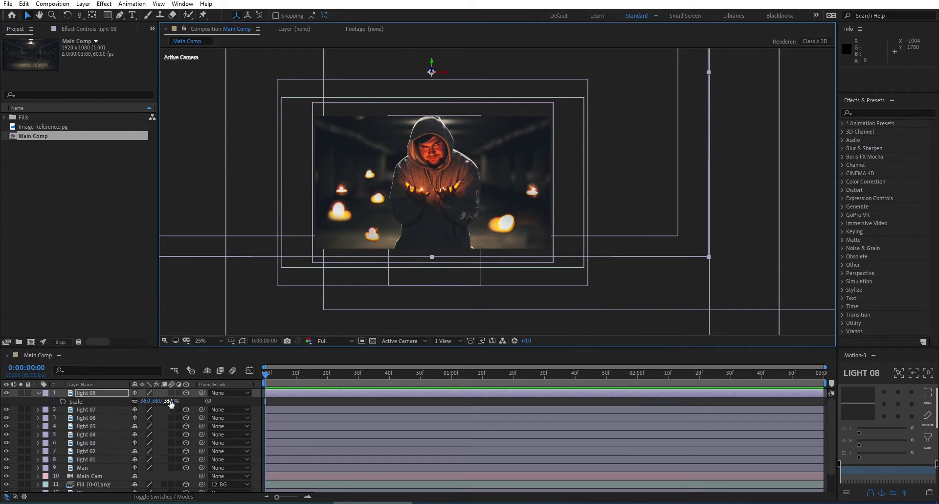
{"action": "left_click_drag", "start_coordinate": [172, 402], "coordinate": [159, 402]}
{"action": "left_click_drag", "start_coordinate": [488, 108], "coordinate": [496, 217]}
{"action": "key", "text": "ctrl+z"}
{"action": "key", "text": "ctrl+z"}
- Place the light 08 candle beside the man's head on the scene's upper right and reveal the layer's mask properties
{"action": "left_click_drag", "start_coordinate": [651, 142], "coordinate": [540, 190]}
{"action": "scroll", "coordinate": [514, 155], "scroll_direction": "up", "scroll_amount": 2}
{"action": "left_click_drag", "start_coordinate": [514, 155], "coordinate": [484, 188]}
{"action": "key", "text": "m"}
{"action": "key", "text": "m"}
{"action": "scroll", "coordinate": [189, 432], "scroll_direction": "down", "scroll_amount": 12}
{"action": "left_click", "coordinate": [144, 469]}
{"action": "type", "text": "15"}
{"action": "left_click", "coordinate": [362, 451]}
{"action": "left_click", "coordinate": [157, 468]}
{"action": "type", "text": "30.0"}
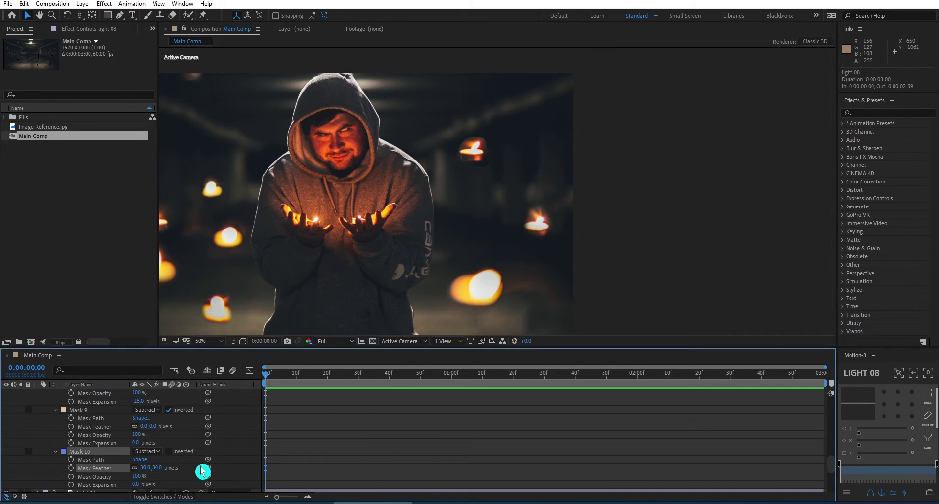
{"action": "key", "text": "ctrl+z"}
{"action": "key", "text": "ctrl+z"}
- Set the Mask 9 feather on light 08 to 20 pixels and its expansion to -10 pixels
{"action": "left_click", "coordinate": [150, 426]}
{"action": "type", "text": "20"}
{"action": "left_click", "coordinate": [330, 422]}
{"action": "left_click", "coordinate": [136, 442]}
{"action": "type", "text": "-10"}
{"action": "left_click", "coordinate": [127, 444]}
{"action": "scroll", "coordinate": [494, 193], "scroll_direction": "down", "scroll_amount": 2}
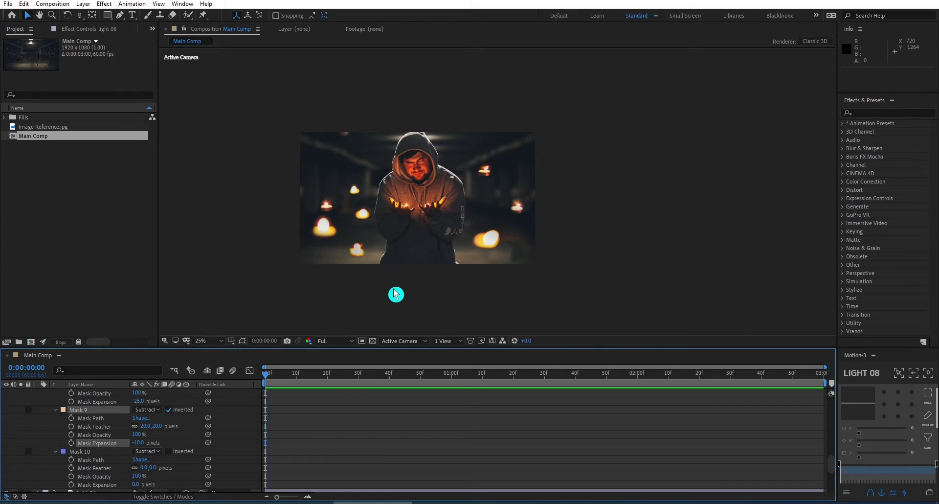
{"action": "scroll", "coordinate": [249, 470], "scroll_direction": "down", "scroll_amount": 5}
{"action": "scroll", "coordinate": [91, 449], "scroll_direction": "up", "scroll_amount": 1}
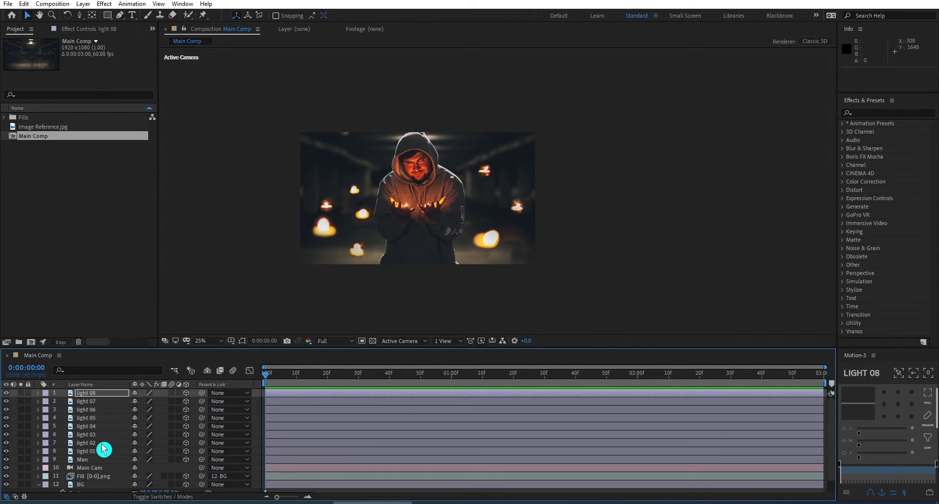
- Show the scene in two views and bring light 08 closer to Main Cam, to about 389.5, 466.9, -2040
{"action": "left_click", "coordinate": [115, 394]}
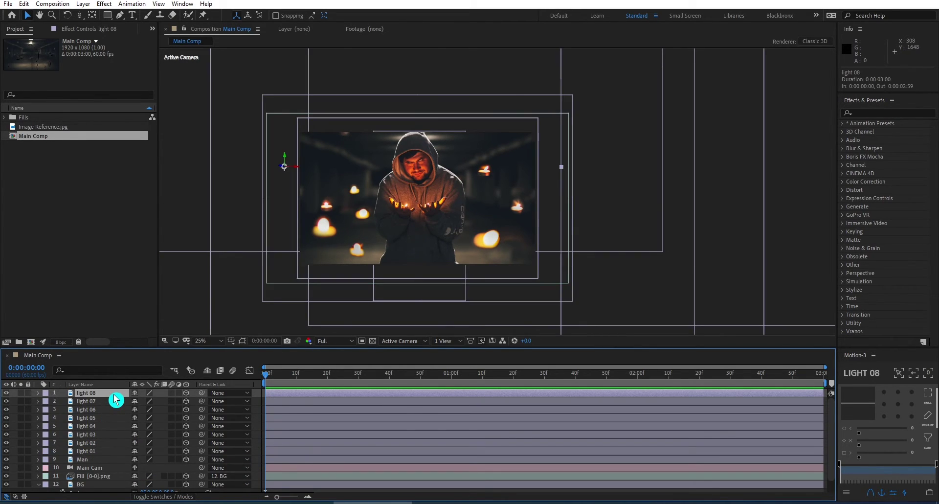
{"action": "left_click", "coordinate": [452, 340]}
{"action": "left_click", "coordinate": [455, 363]}
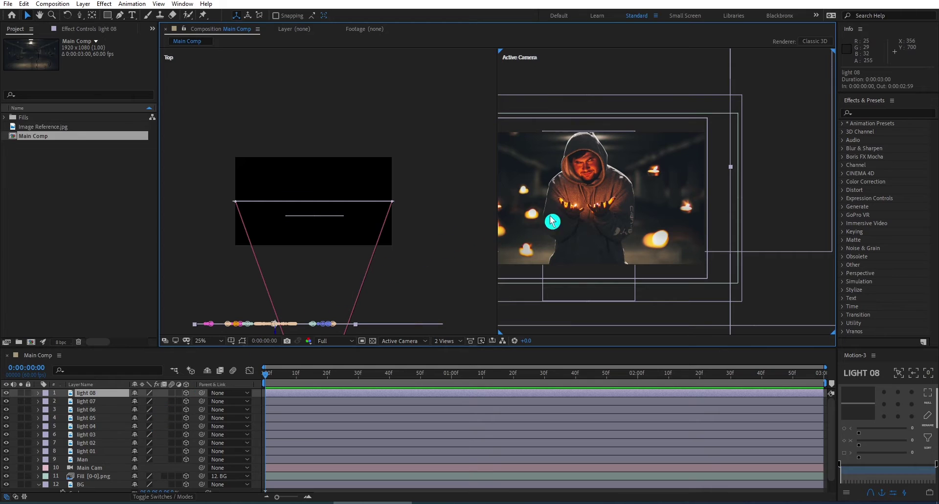
{"action": "left_click_drag", "start_coordinate": [378, 261], "coordinate": [372, 135]}
{"action": "left_click", "coordinate": [101, 402]}
{"action": "left_click", "coordinate": [106, 394]}
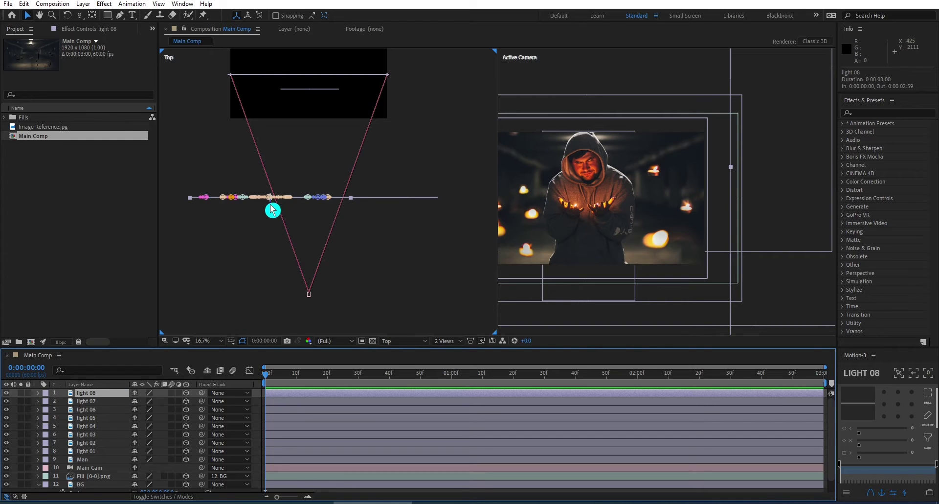
{"action": "left_click_drag", "start_coordinate": [272, 203], "coordinate": [267, 242]}
{"action": "left_click_drag", "start_coordinate": [623, 179], "coordinate": [655, 221]}
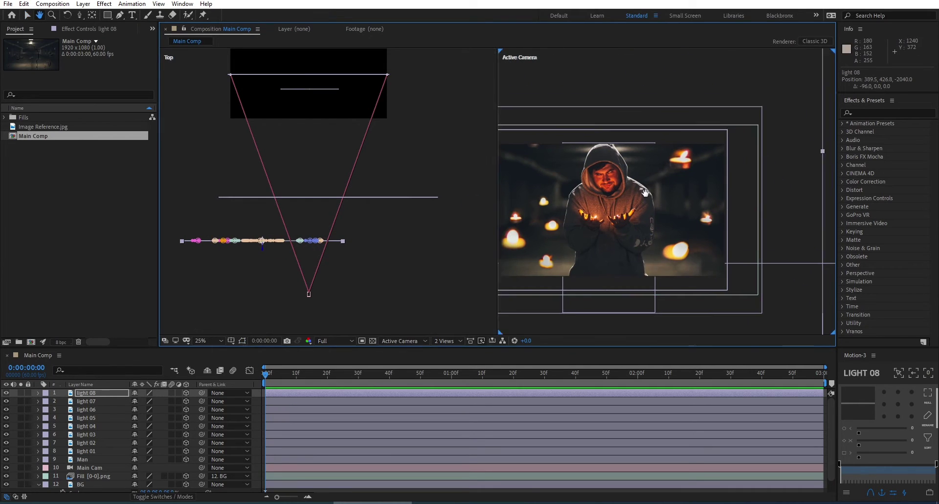
{"action": "left_click", "coordinate": [482, 341]}
{"action": "left_click", "coordinate": [738, 264]}
{"action": "left_click_drag", "start_coordinate": [738, 264], "coordinate": [772, 226]}
- Try to move light 07 far back in depth and shift it within the frame, and undo these moves
{"action": "left_click", "coordinate": [100, 402]}
{"action": "left_click_drag", "start_coordinate": [300, 207], "coordinate": [314, 50]}
{"action": "left_click_drag", "start_coordinate": [324, 111], "coordinate": [329, 212]}
{"action": "left_click_drag", "start_coordinate": [304, 147], "coordinate": [303, 190]}
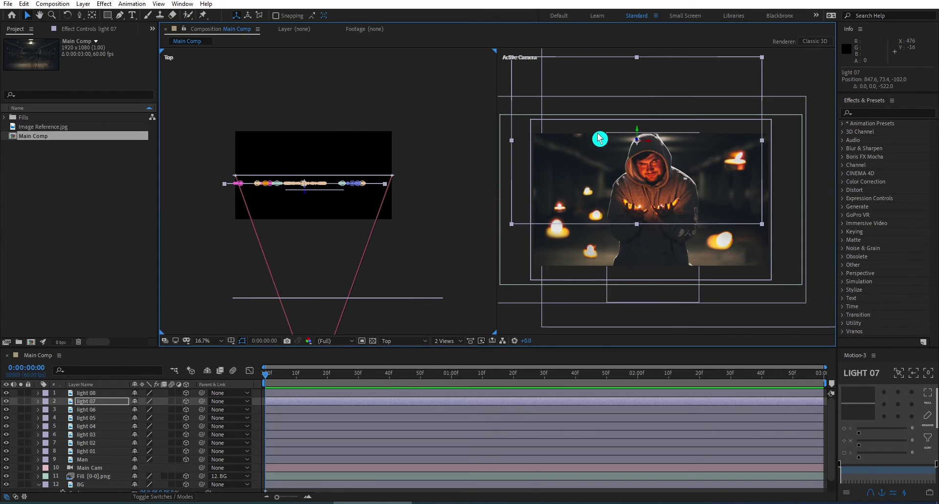
{"action": "left_click_drag", "start_coordinate": [638, 131], "coordinate": [734, 195]}
{"action": "key", "text": "ctrl+z"}
{"action": "key", "text": "ctrl+z"}
{"action": "key", "text": "ctrl+z"}
{"action": "key", "text": "ctrl+z"}
{"action": "key", "text": "ctrl+z"}
- Push light 07 and light 06 farther back from Main Cam in the Top view, light 06 to a depth of about -1038
{"action": "left_click_drag", "start_coordinate": [625, 69], "coordinate": [596, 76]}
{"action": "left_click_drag", "start_coordinate": [297, 306], "coordinate": [306, 236]}
{"action": "left_click", "coordinate": [95, 411]}
{"action": "left_click_drag", "start_coordinate": [364, 307], "coordinate": [370, 230]}
{"action": "key", "text": "ctrl+z"}
{"action": "left_click", "coordinate": [89, 434], "text": "shift"}
{"action": "key", "text": "ctrl+z"}
{"action": "left_click", "coordinate": [98, 442]}
{"action": "left_click", "coordinate": [113, 410]}
{"action": "left_click", "coordinate": [364, 274]}
{"action": "left_click", "coordinate": [93, 410]}
- Push light 04 back behind the other candles in the Top view to a depth of about -342
{"action": "left_click", "coordinate": [93, 419]}
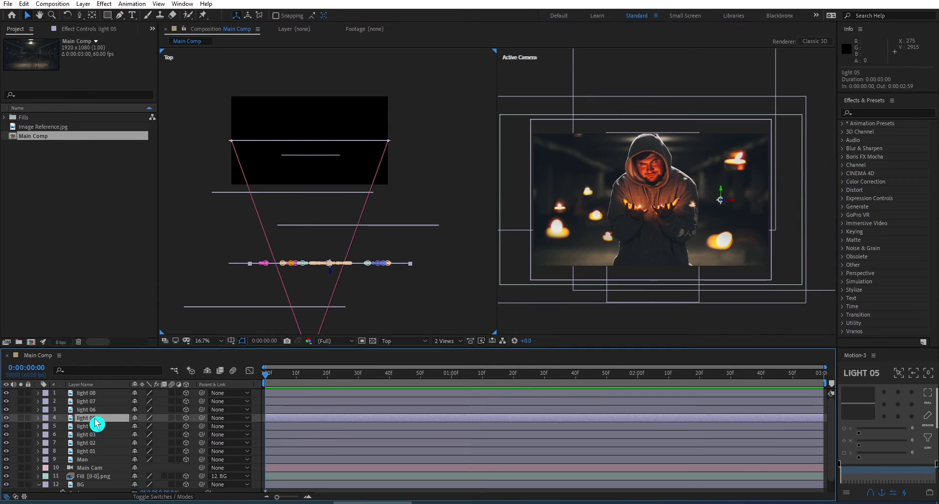
{"action": "left_click", "coordinate": [97, 426]}
{"action": "left_click_drag", "start_coordinate": [275, 330], "coordinate": [308, 309]}
{"action": "left_click_drag", "start_coordinate": [363, 249], "coordinate": [327, 333]}
- Bring light 01 and light 02 closer to Main Cam and scale them down to 4% and 14%
{"action": "left_click", "coordinate": [98, 450]}
{"action": "key", "text": "s"}
{"action": "left_click_drag", "start_coordinate": [147, 459], "coordinate": [131, 459]}
{"action": "left_click", "coordinate": [98, 442]}
{"action": "left_click_drag", "start_coordinate": [343, 126], "coordinate": [326, 272]}
{"action": "key", "text": "s"}
{"action": "left_click_drag", "start_coordinate": [146, 451], "coordinate": [135, 451]}
- Return to a single Active Camera view with nothing selected and fit the whole frame in the viewer
{"action": "left_click", "coordinate": [447, 340]}
{"action": "left_click", "coordinate": [458, 358]}
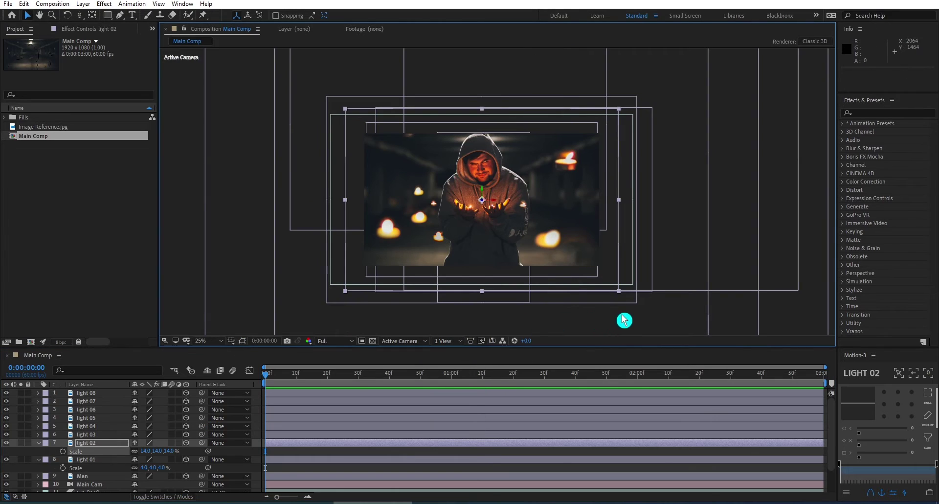
{"action": "left_click", "coordinate": [520, 220]}
{"action": "left_click", "coordinate": [210, 340]}
{"action": "left_click", "coordinate": [223, 176]}
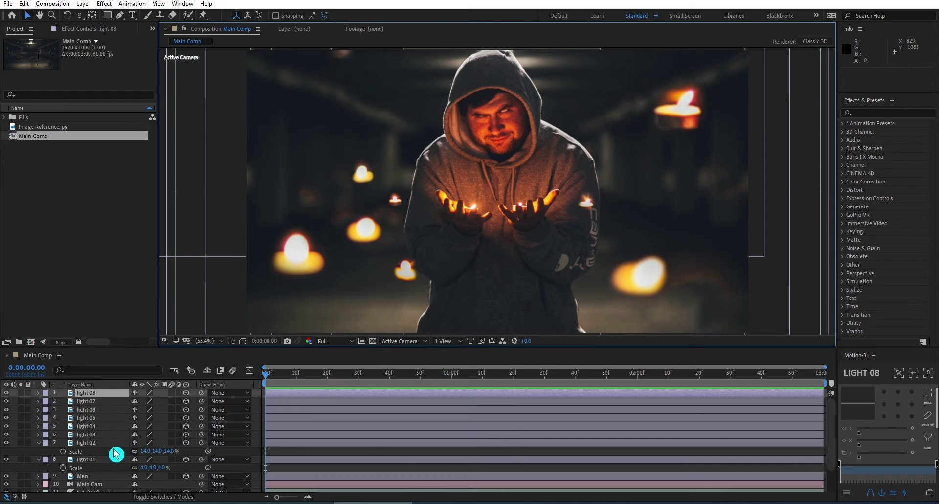
- Move the Main Cam layer to the top of the layer stack, above light 08
{"action": "scroll", "coordinate": [114, 455], "scroll_direction": "down", "scroll_amount": 2}
{"action": "left_click", "coordinate": [89, 456]}
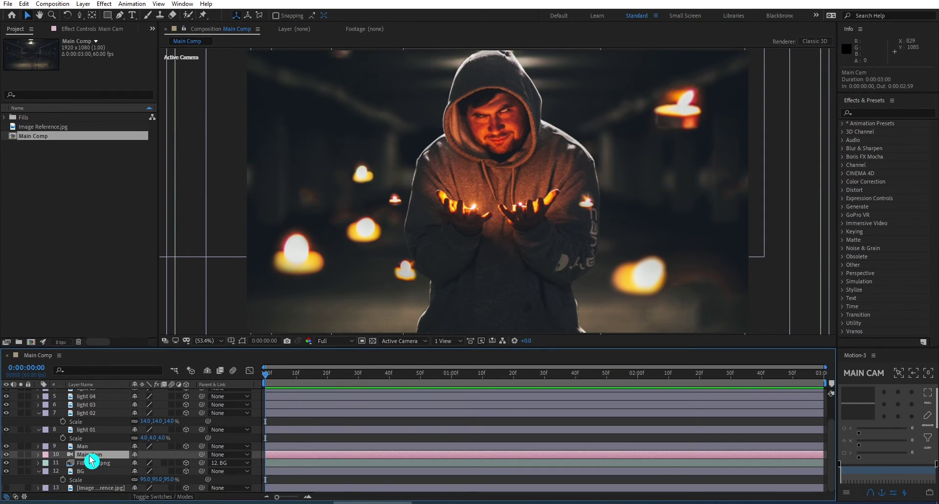
{"action": "left_click_drag", "start_coordinate": [92, 459], "coordinate": [97, 392]}
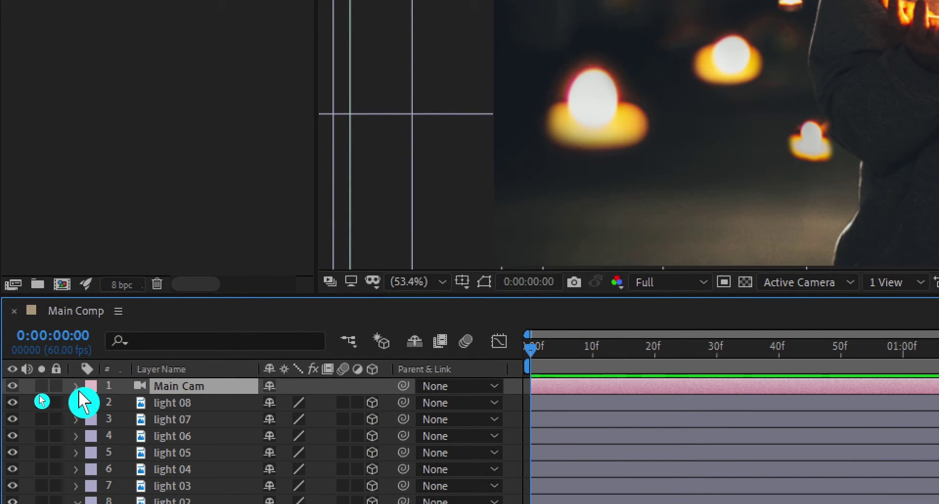
- Keyframe Main Cam's Point of Interest and Position at the first frame, with the camera dollied in to Z -1079.4
{"action": "left_click", "coordinate": [77, 388]}
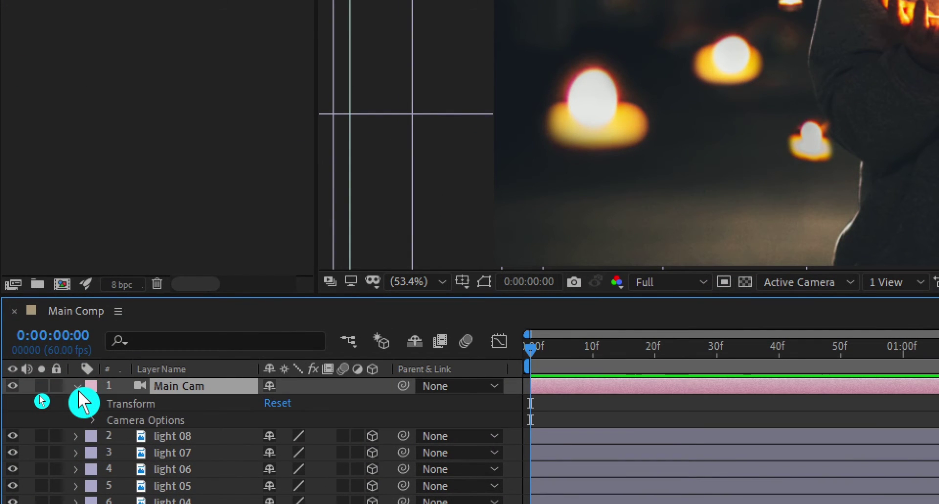
{"action": "left_click", "coordinate": [93, 404]}
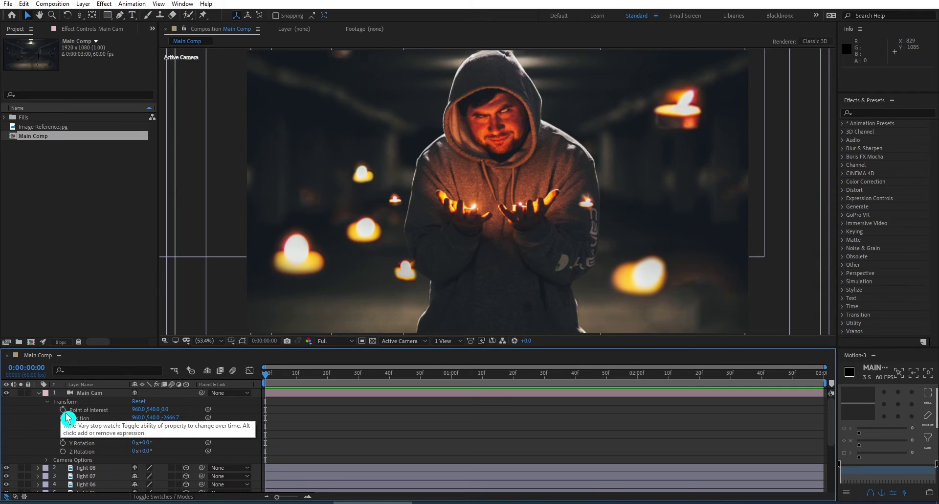
{"action": "left_click", "coordinate": [63, 409]}
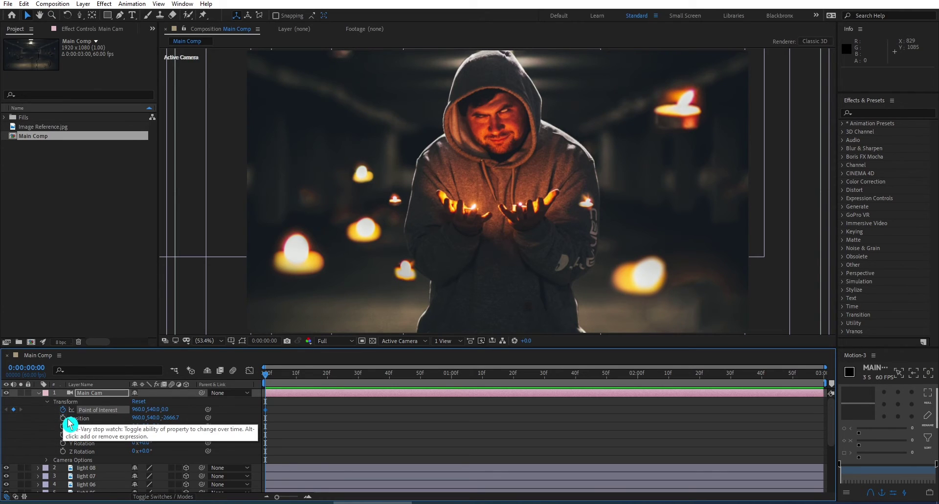
{"action": "left_click", "coordinate": [63, 418]}
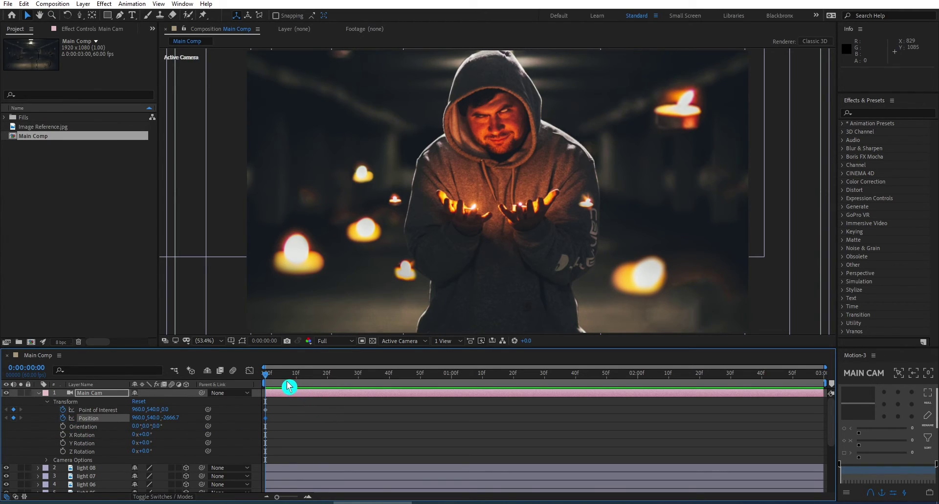
{"action": "left_click_drag", "start_coordinate": [288, 386], "coordinate": [263, 374]}
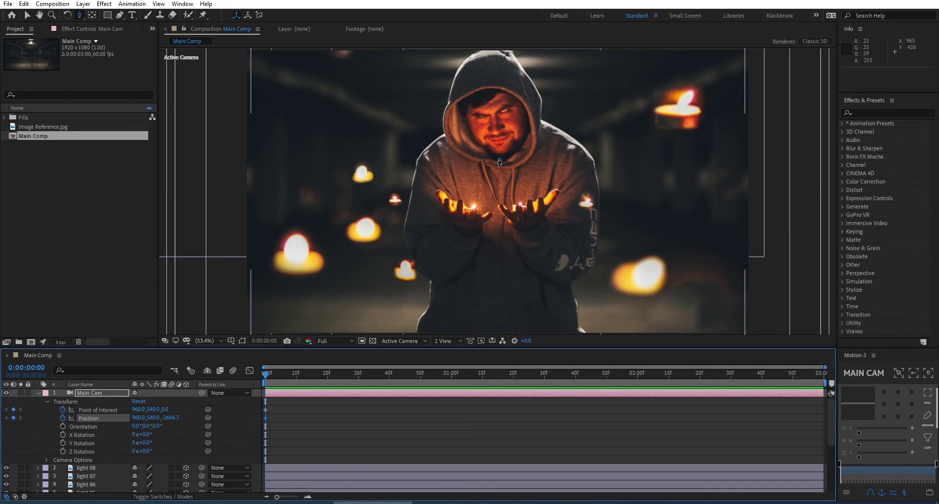
{"action": "left_click_drag", "start_coordinate": [499, 162], "coordinate": [558, 12]}
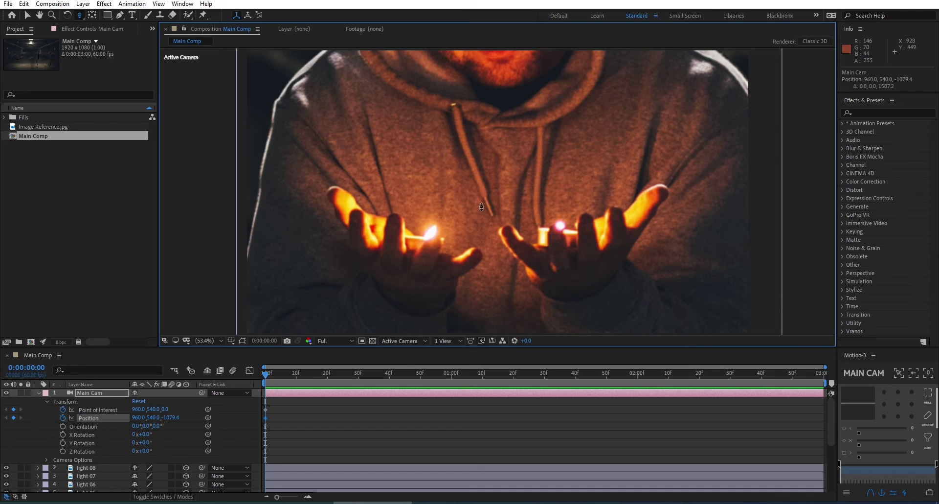
- Dolly Main Cam back to about Z -2272 at 0:00:00:43 to keyframe a fast pull-out
{"action": "left_click", "coordinate": [387, 374]}
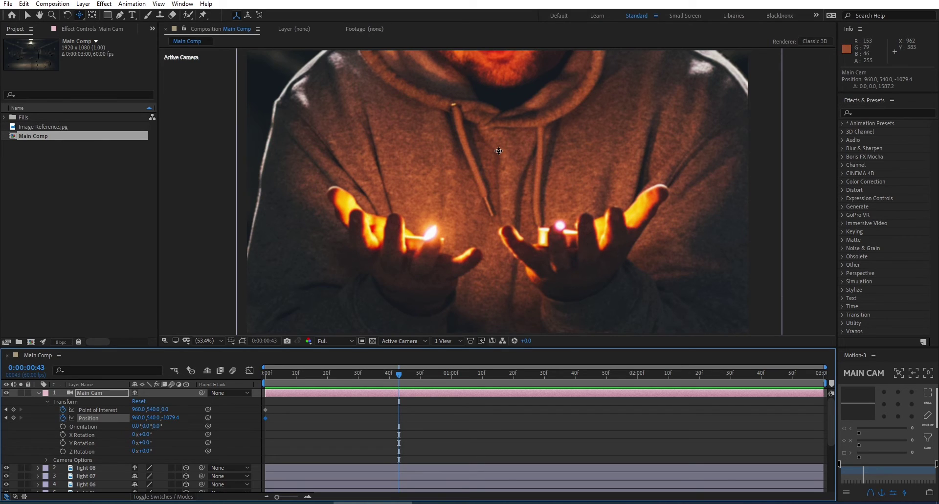
{"action": "left_click_drag", "start_coordinate": [498, 152], "coordinate": [491, 435]}
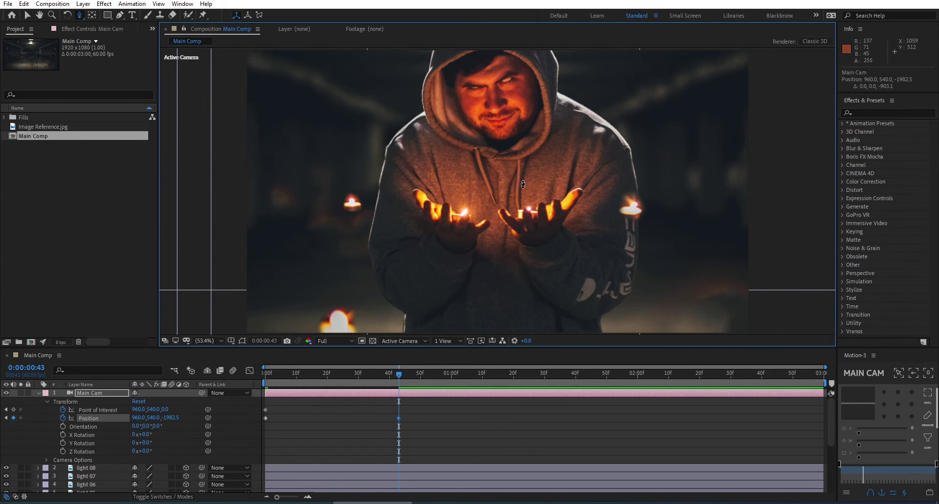
{"action": "left_click_drag", "start_coordinate": [519, 183], "coordinate": [514, 223]}
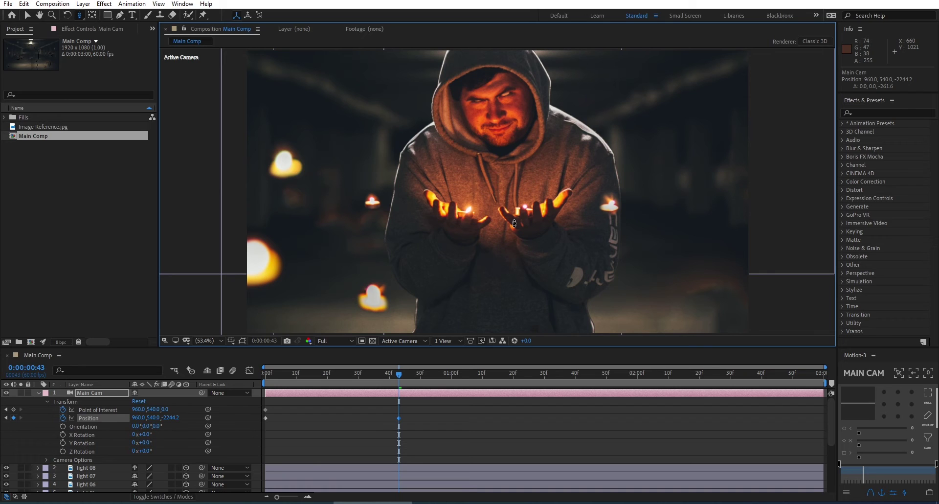
{"action": "left_click_drag", "start_coordinate": [514, 227], "coordinate": [522, 233]}
- Dolly Main Cam back to Z -2645 at 0:00:02:59 for the closing Position keyframe
{"action": "left_click", "coordinate": [825, 375]}
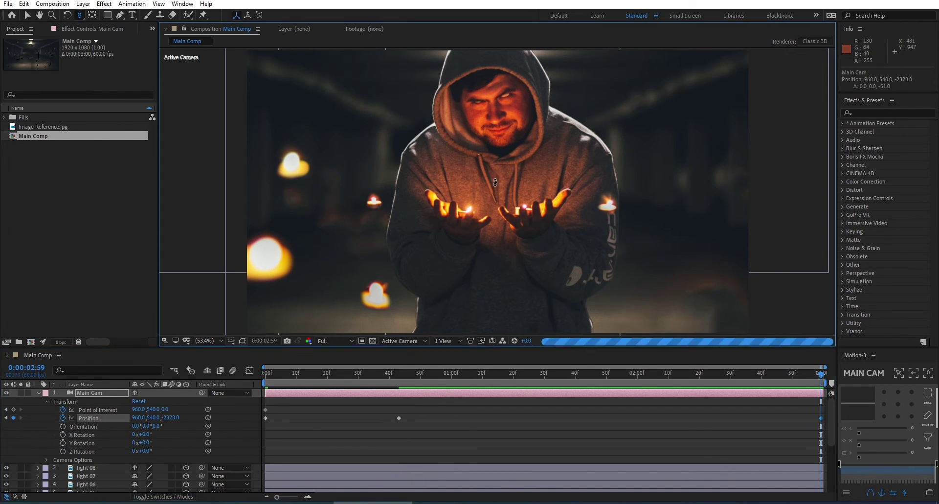
{"action": "left_click_drag", "start_coordinate": [492, 165], "coordinate": [518, 342]}
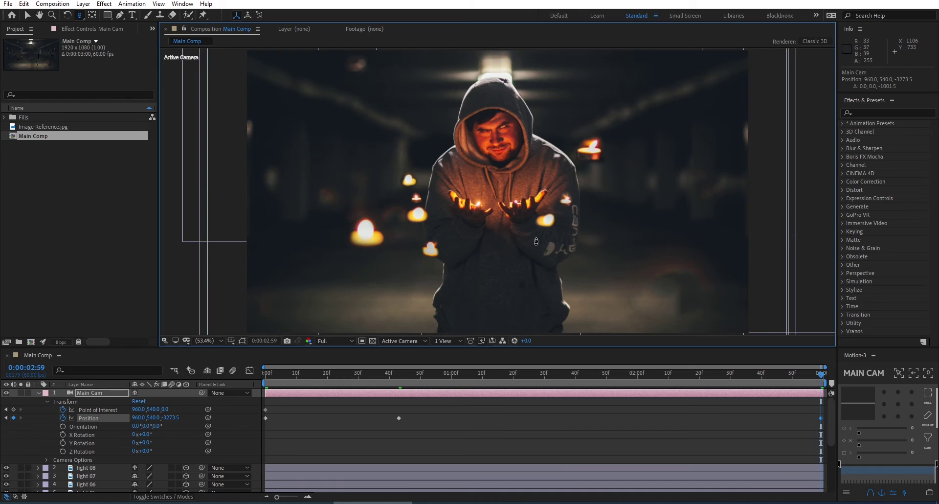
{"action": "key", "text": "comma"}
{"action": "key", "text": "comma"}
{"action": "key", "text": "comma"}
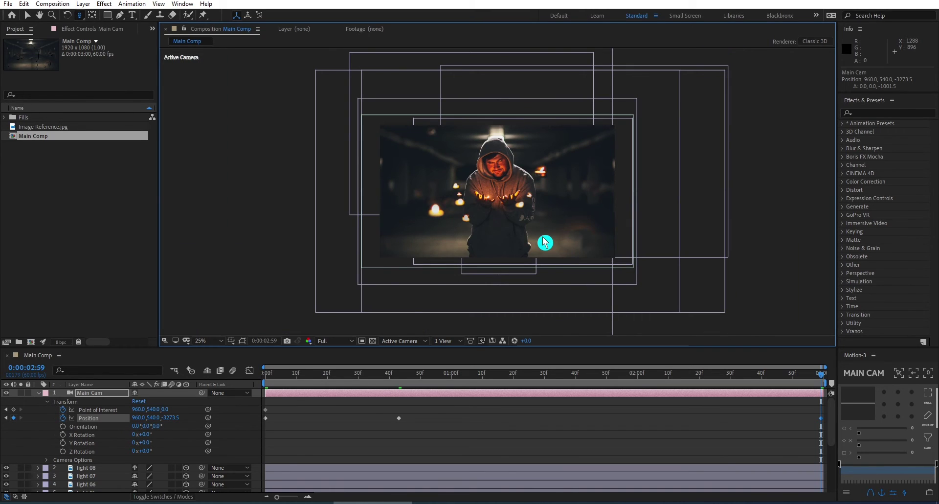
{"action": "key", "text": "period"}
{"action": "key", "text": "period"}
{"action": "left_click_drag", "start_coordinate": [534, 244], "coordinate": [549, 197]}
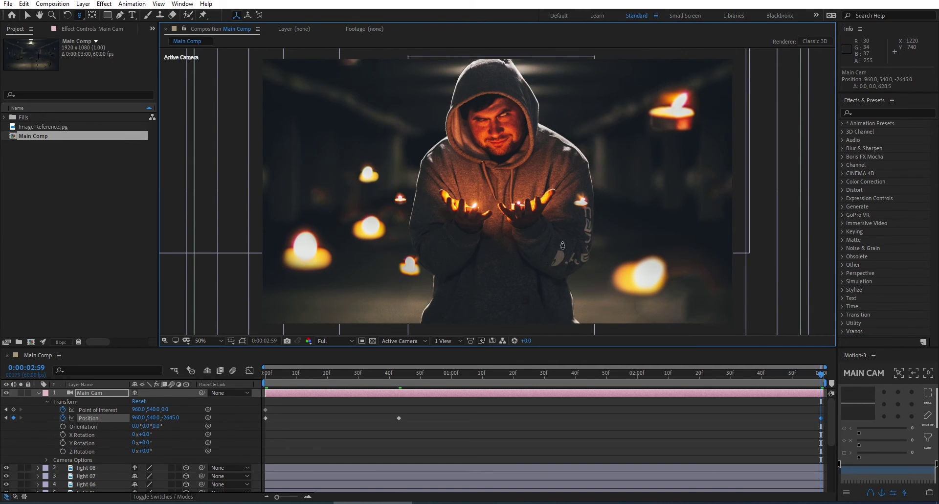
- Play back the Main Comp camera animation to review the pull-out
{"action": "key", "text": "space"}
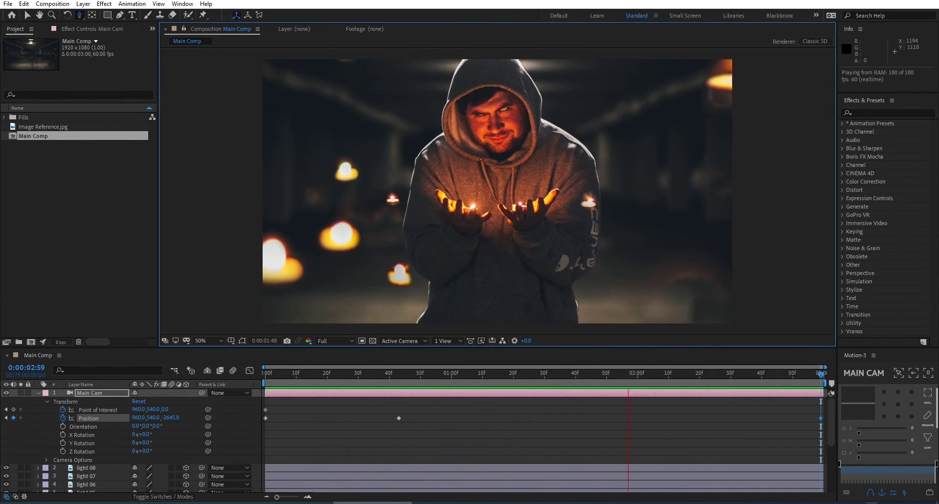
{"action": "key", "text": "space"}
{"action": "left_click_drag", "start_coordinate": [740, 383], "coordinate": [842, 383]}
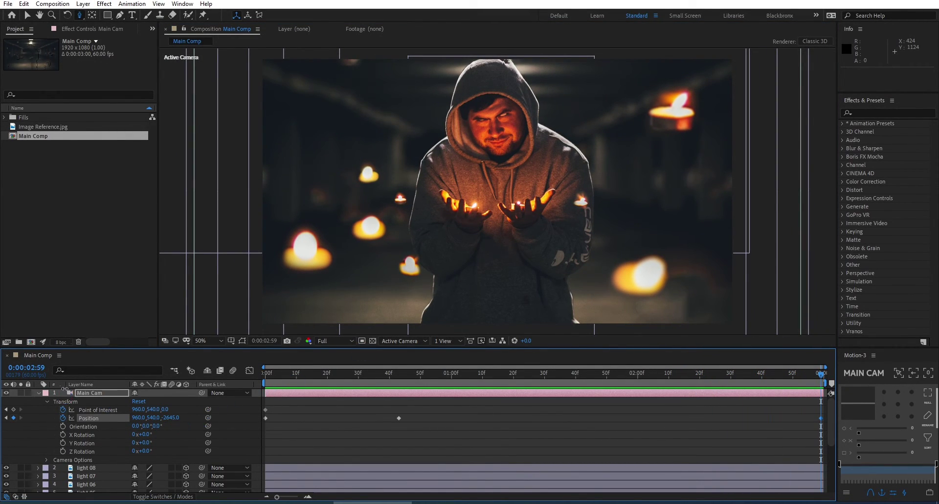
- Collapse Main Cam's properties and move the light 07 candle off the man's sleeve into the dark background beside him
{"action": "left_click", "coordinate": [94, 393]}
{"action": "key", "text": "u"}
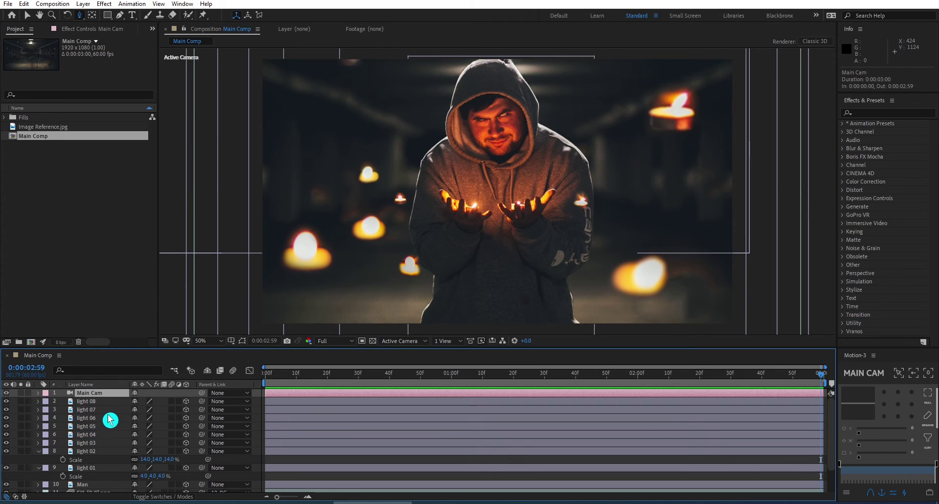
{"action": "left_click", "coordinate": [87, 410]}
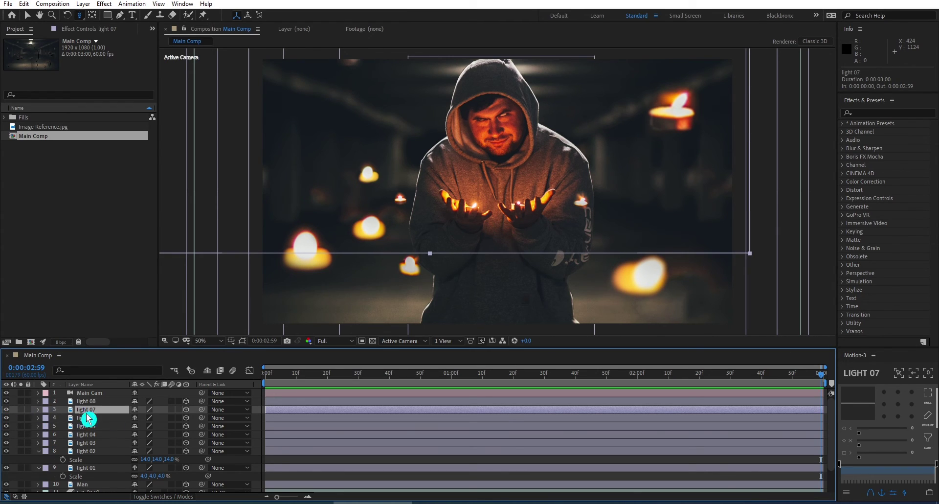
{"action": "key", "text": "v"}
{"action": "left_click_drag", "start_coordinate": [605, 207], "coordinate": [677, 201]}
- Move the light 06 candle above the man's hand on the image's right and the light 05 candle just below his hands
{"action": "left_click", "coordinate": [88, 418]}
{"action": "left_click", "coordinate": [7, 417]}
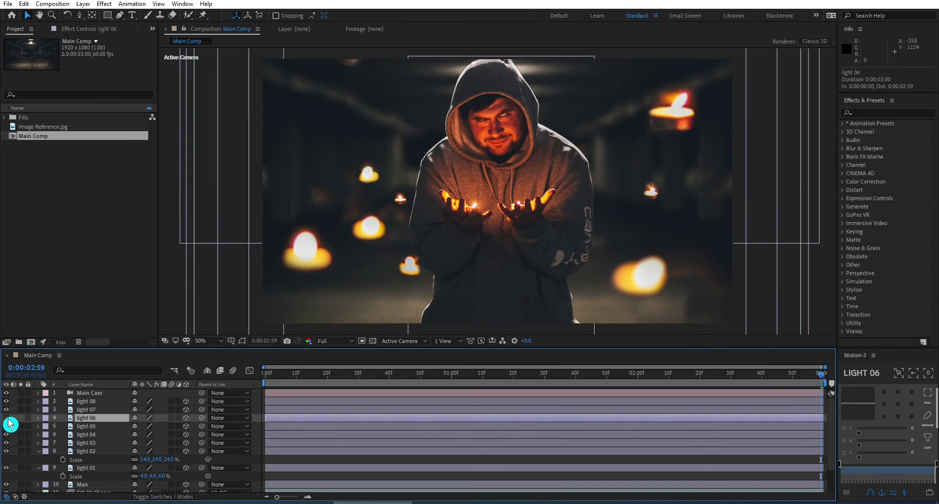
{"action": "left_click", "coordinate": [7, 418]}
{"action": "left_click_drag", "start_coordinate": [411, 268], "coordinate": [561, 183]}
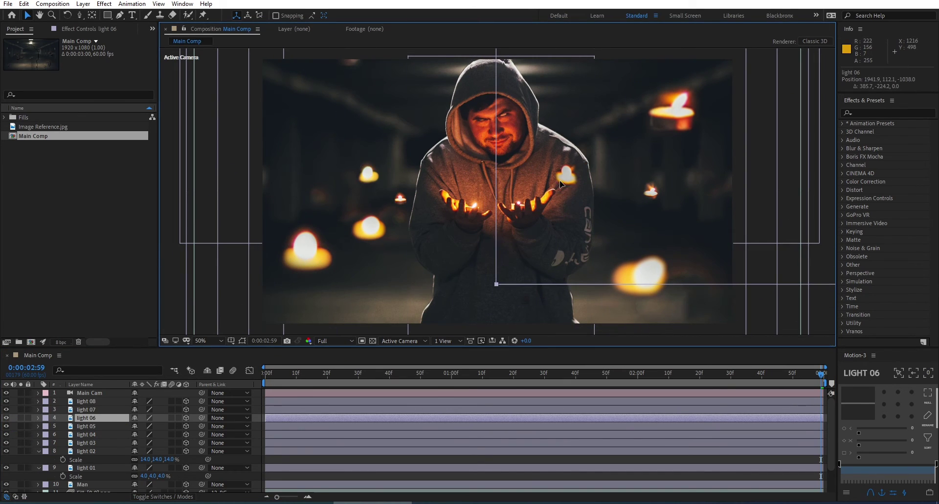
{"action": "left_click", "coordinate": [100, 429]}
{"action": "left_click_drag", "start_coordinate": [369, 173], "coordinate": [473, 250]}
- Move the light 04 candle onto the sleeve on the image's left and raise the light 03 candle to about 999.3, 411
{"action": "left_click", "coordinate": [110, 435]}
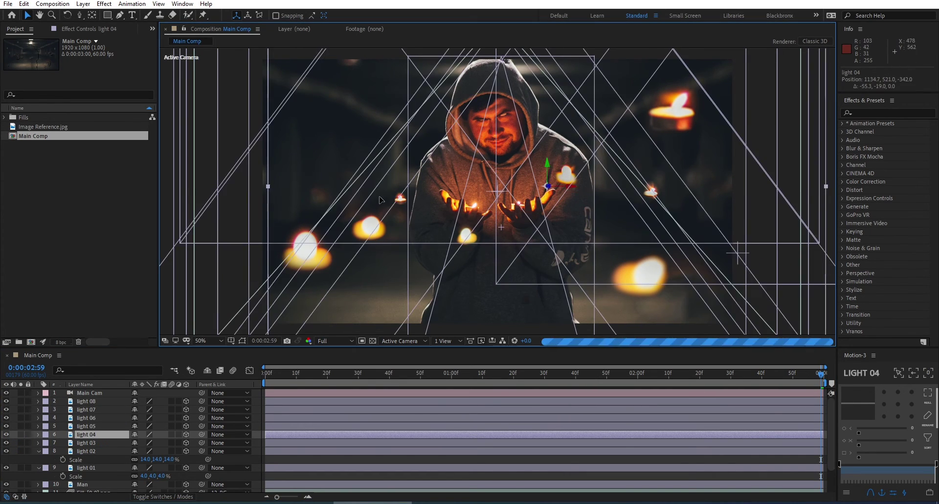
{"action": "left_click_drag", "start_coordinate": [380, 197], "coordinate": [421, 218]}
{"action": "left_click", "coordinate": [81, 443]}
{"action": "left_click_drag", "start_coordinate": [307, 264], "coordinate": [346, 229]}
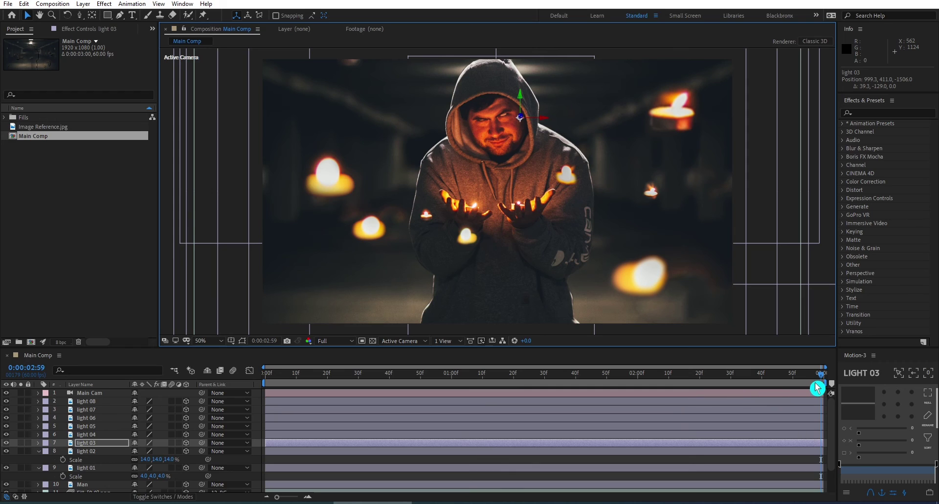
- Reveal Main Cam's keyframes and apply Easy Ease to all of its Point of Interest and Position keyframes
{"action": "left_click", "coordinate": [727, 394]}
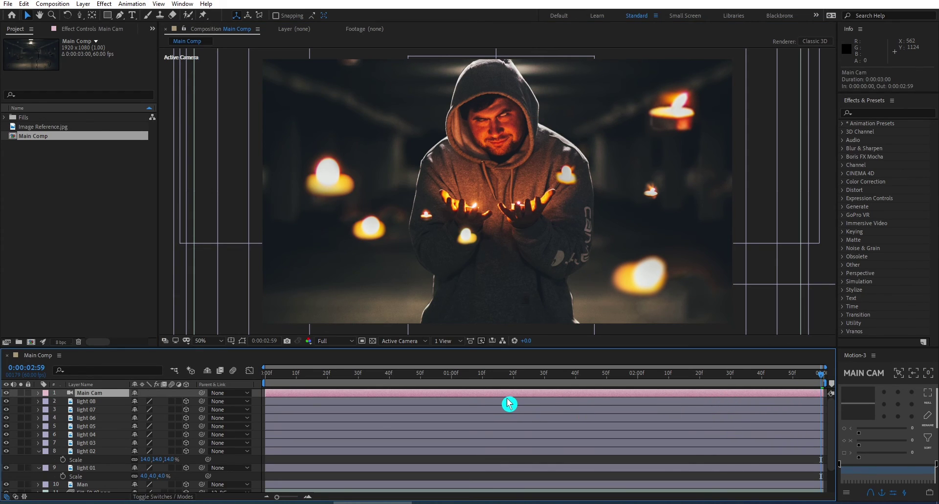
{"action": "key", "text": "u"}
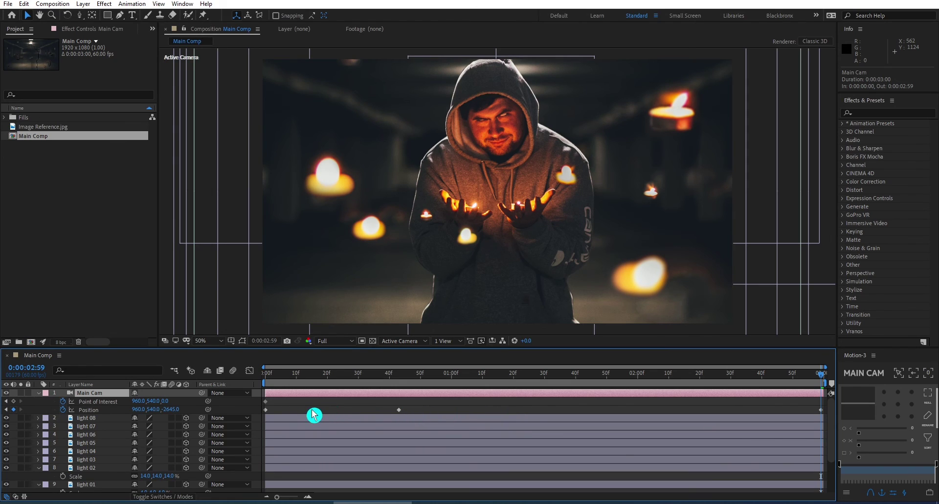
{"action": "left_click", "coordinate": [270, 404]}
{"action": "left_click_drag", "start_coordinate": [267, 403], "coordinate": [826, 415]}
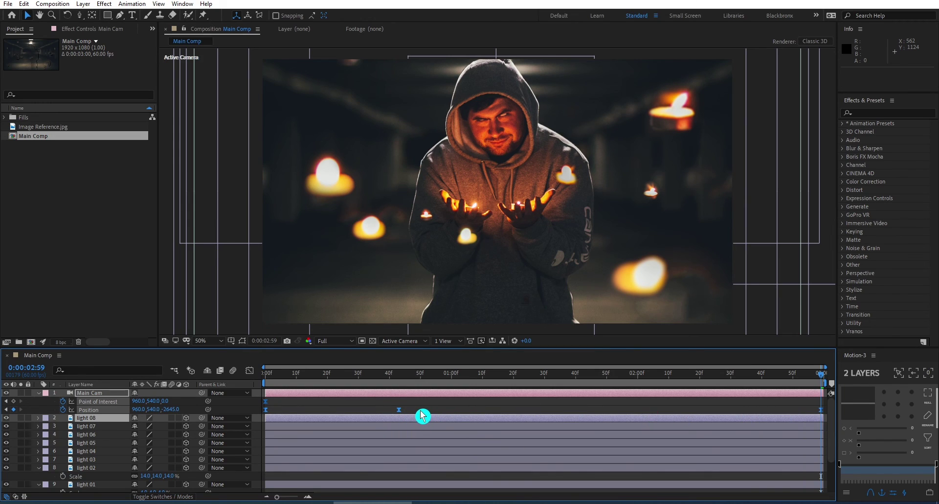
- Convert Main Cam's middle Position keyframe at 0:00:00:43 to Auto Bezier so the pull-out flows through it
{"action": "left_click", "coordinate": [399, 410]}
{"action": "mouse_move", "coordinate": [405, 411]}
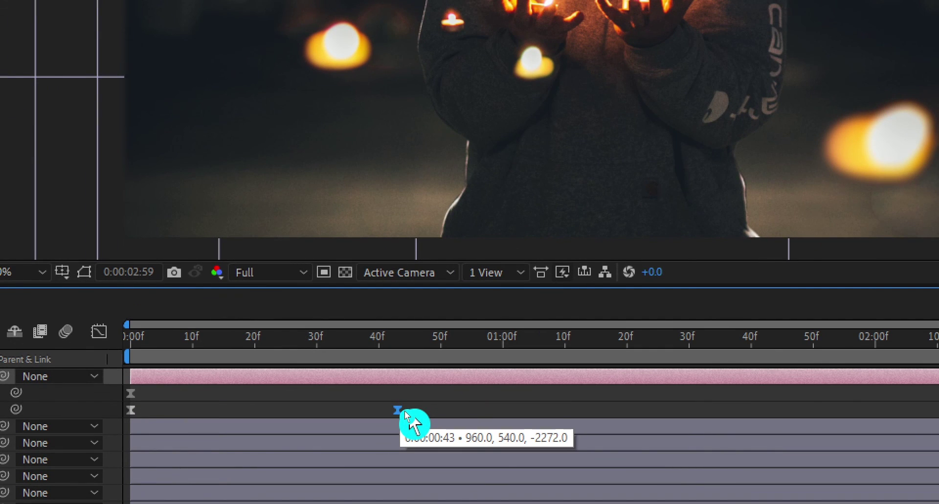
{"action": "left_click", "coordinate": [404, 411], "text": "ctrl"}
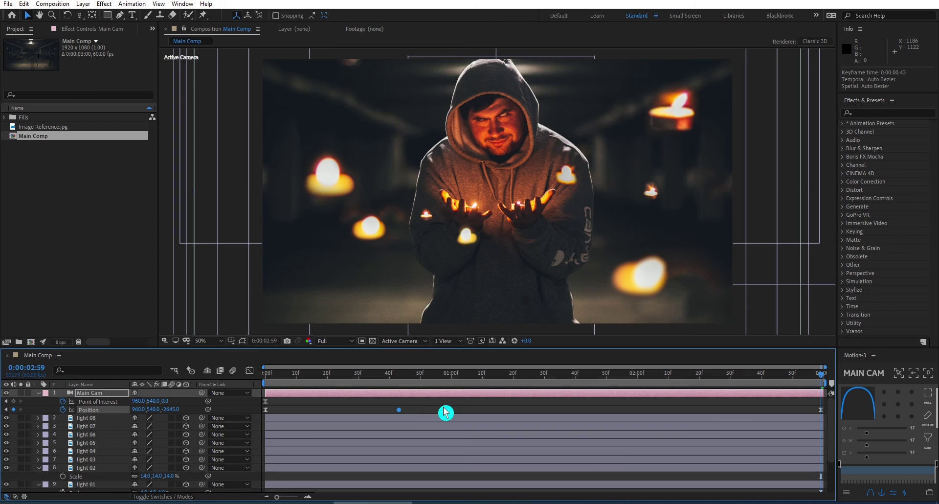
- Preview the camera animation briefly and return the current time to 0:00:00:00
{"action": "key", "text": "space"}
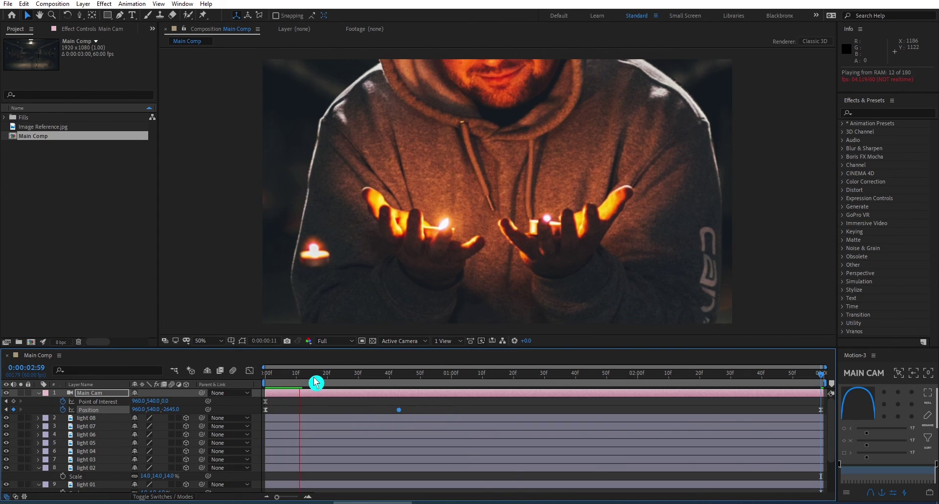
{"action": "left_click", "coordinate": [294, 383]}
{"action": "left_click_drag", "start_coordinate": [294, 383], "coordinate": [264, 385]}
- Set the composition preview resolution to Third and its magnification to Fit up to 100%
{"action": "left_click", "coordinate": [322, 340]}
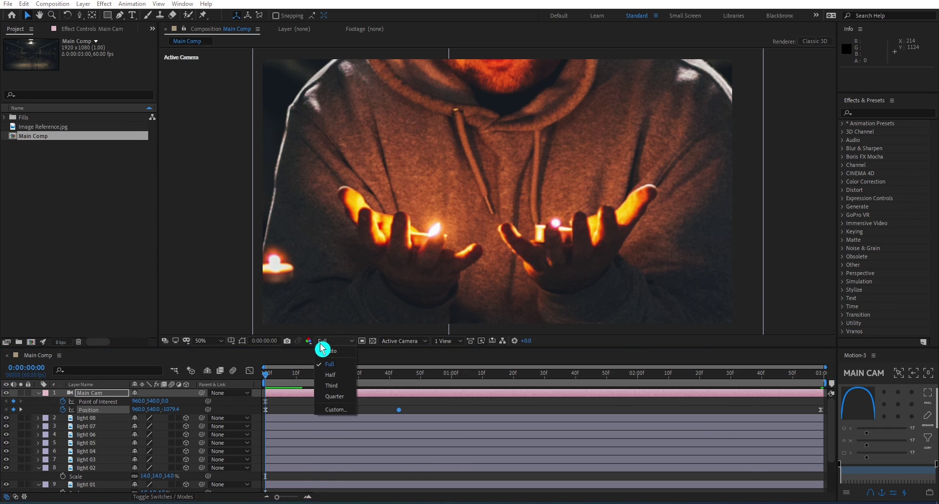
{"action": "left_click", "coordinate": [339, 392]}
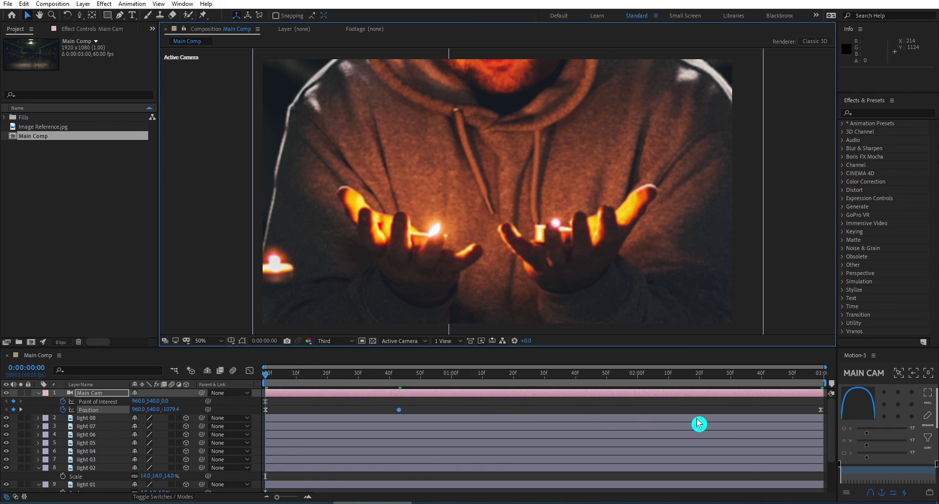
{"action": "left_click", "coordinate": [206, 342]}
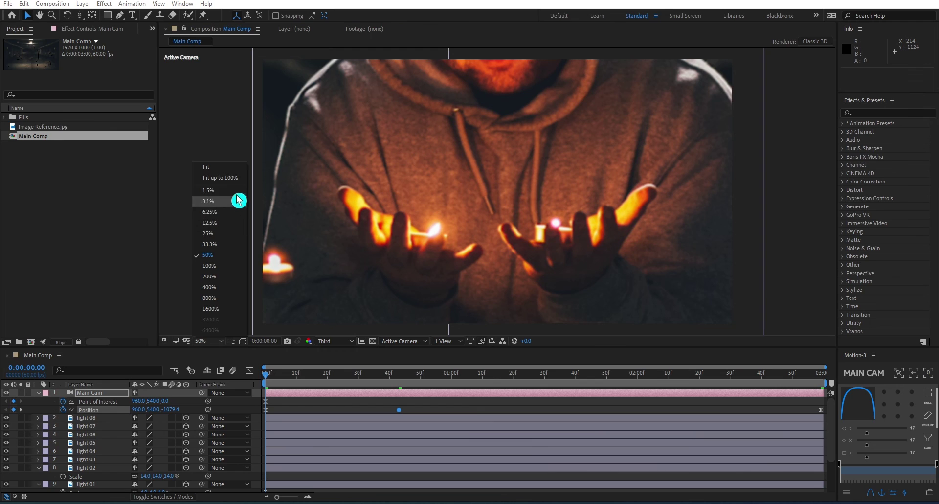
{"action": "left_click", "coordinate": [240, 177]}
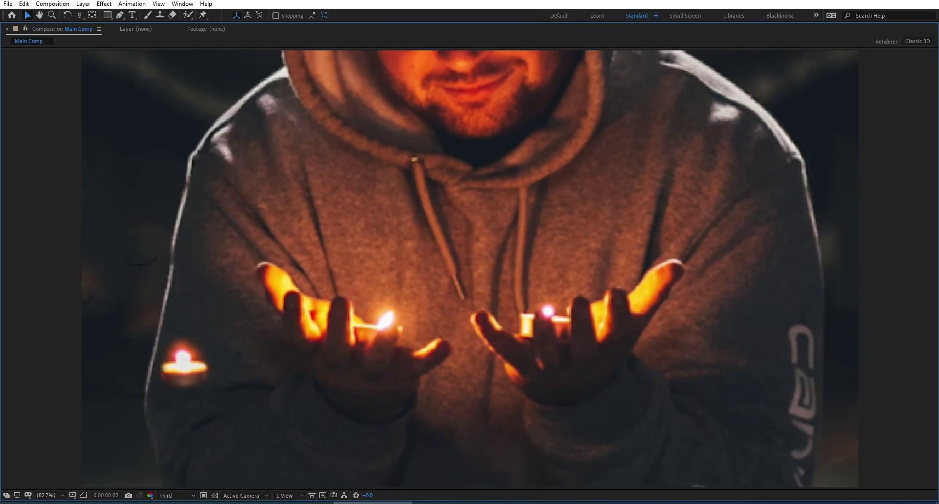